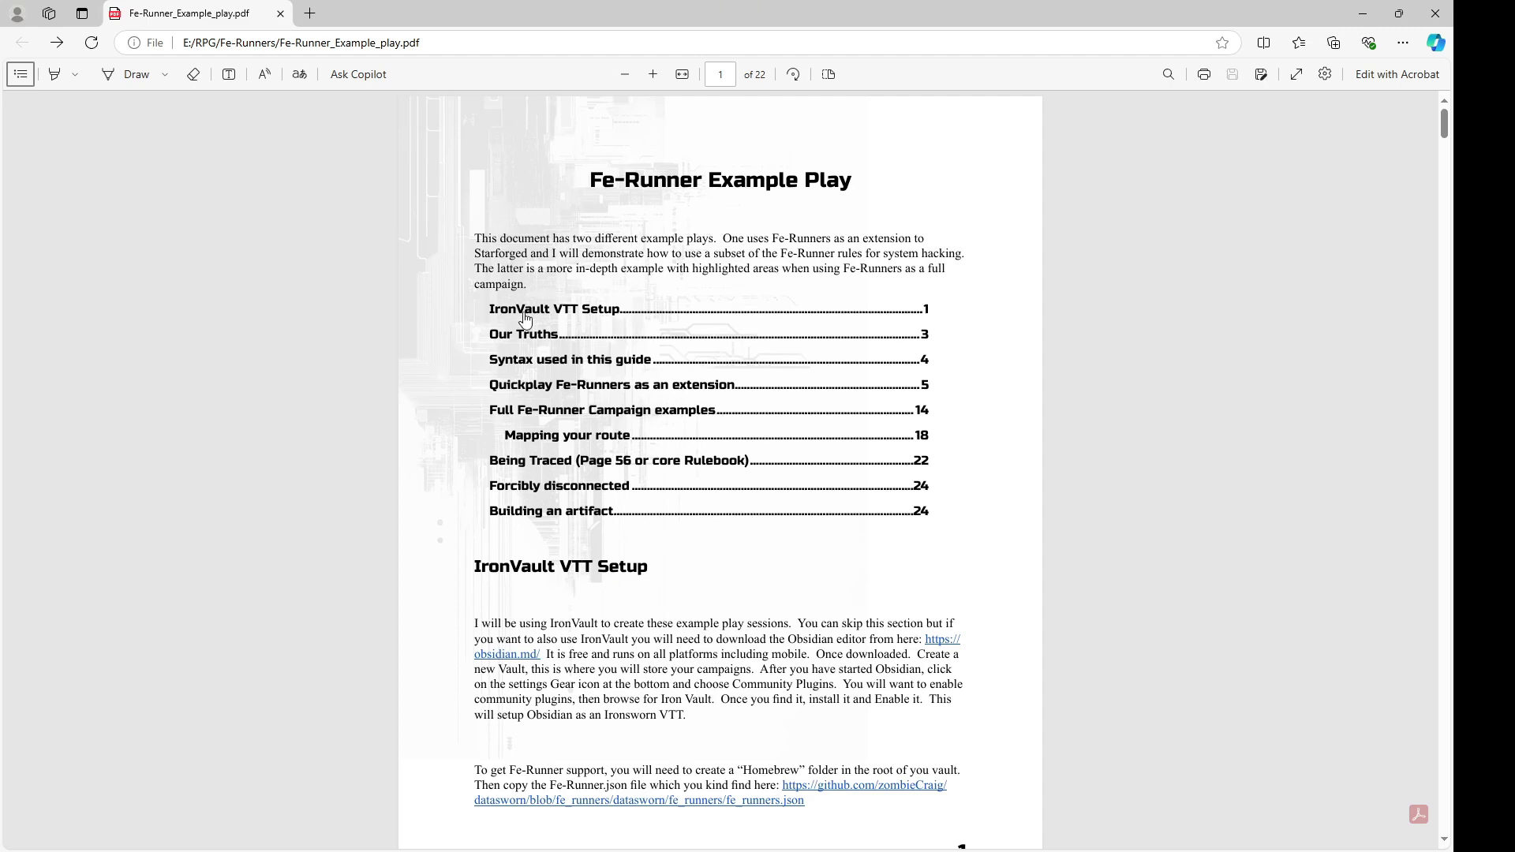
Open the Obsidian website from the link in the PDF's IronVault VTT Setup section and review the downloads for other platforms.
{"action": "scroll", "coordinate": [782, 574], "scroll_direction": "down", "scroll_amount": 2}
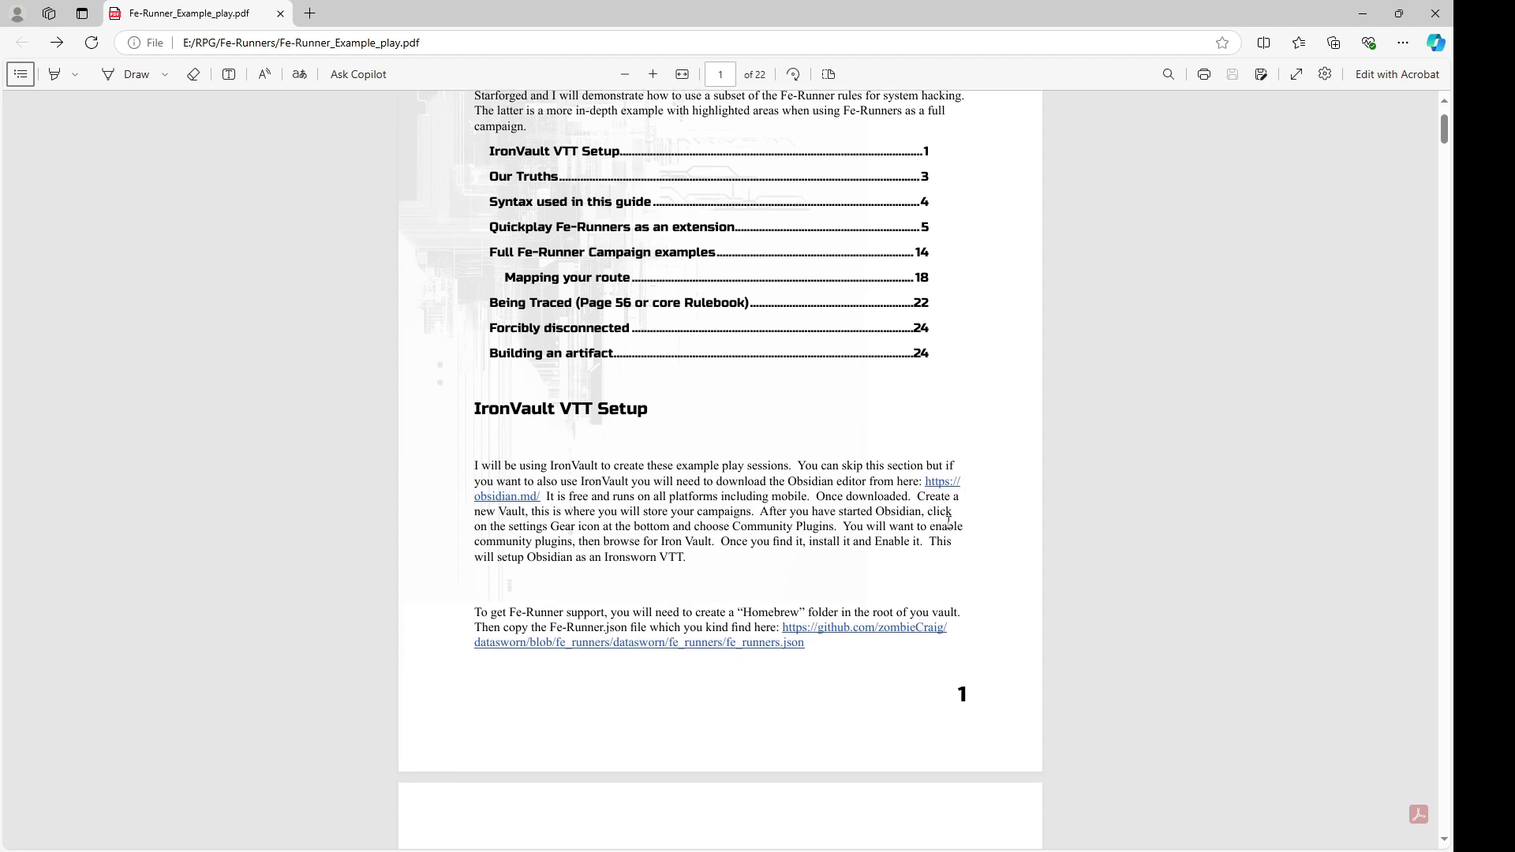
{"action": "left_click", "coordinate": [942, 488]}
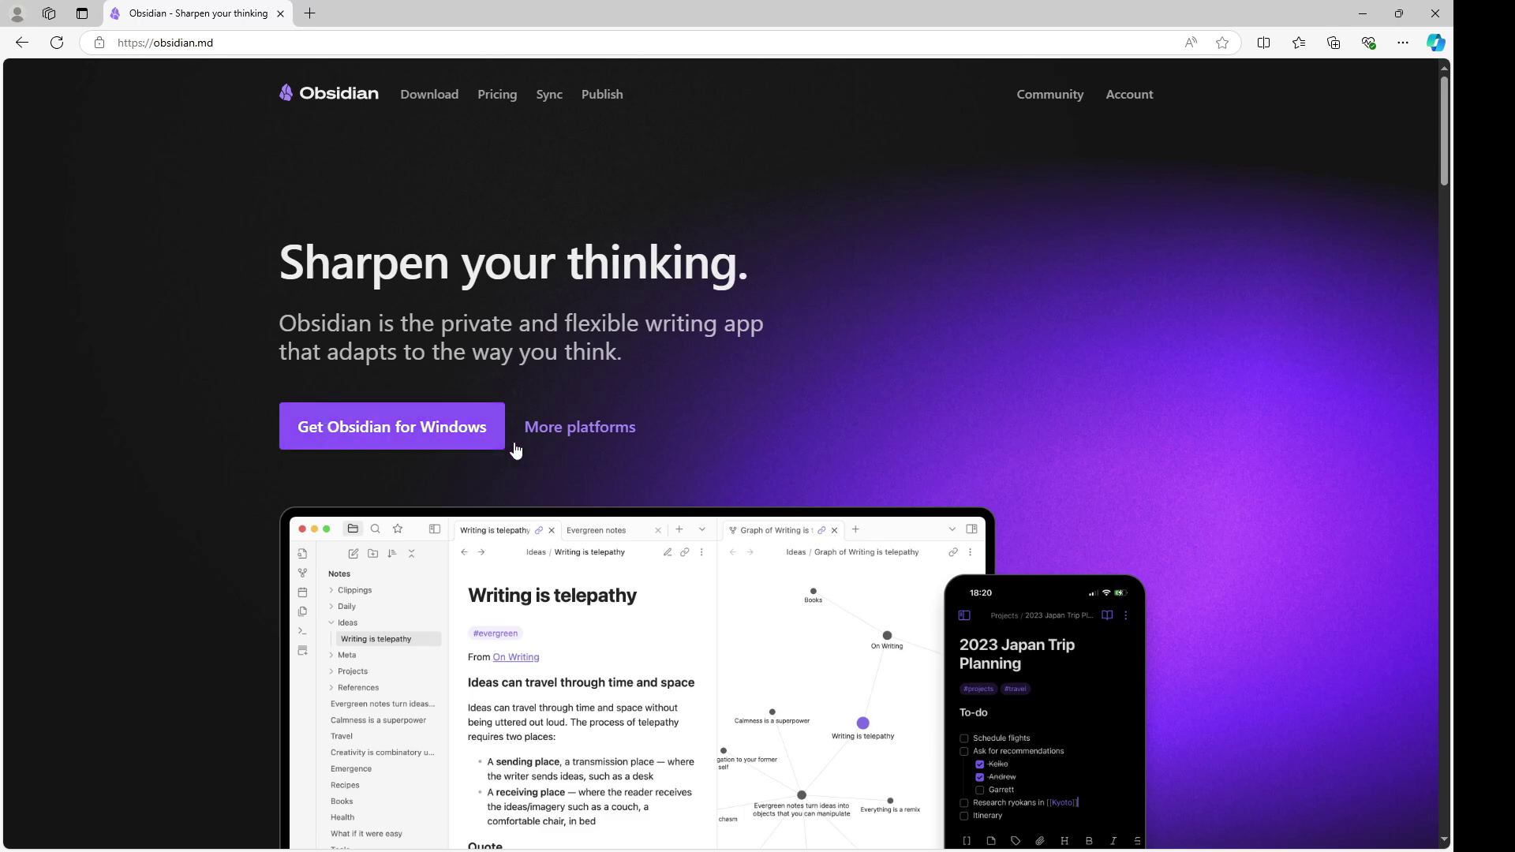
{"action": "left_click", "coordinate": [575, 427]}
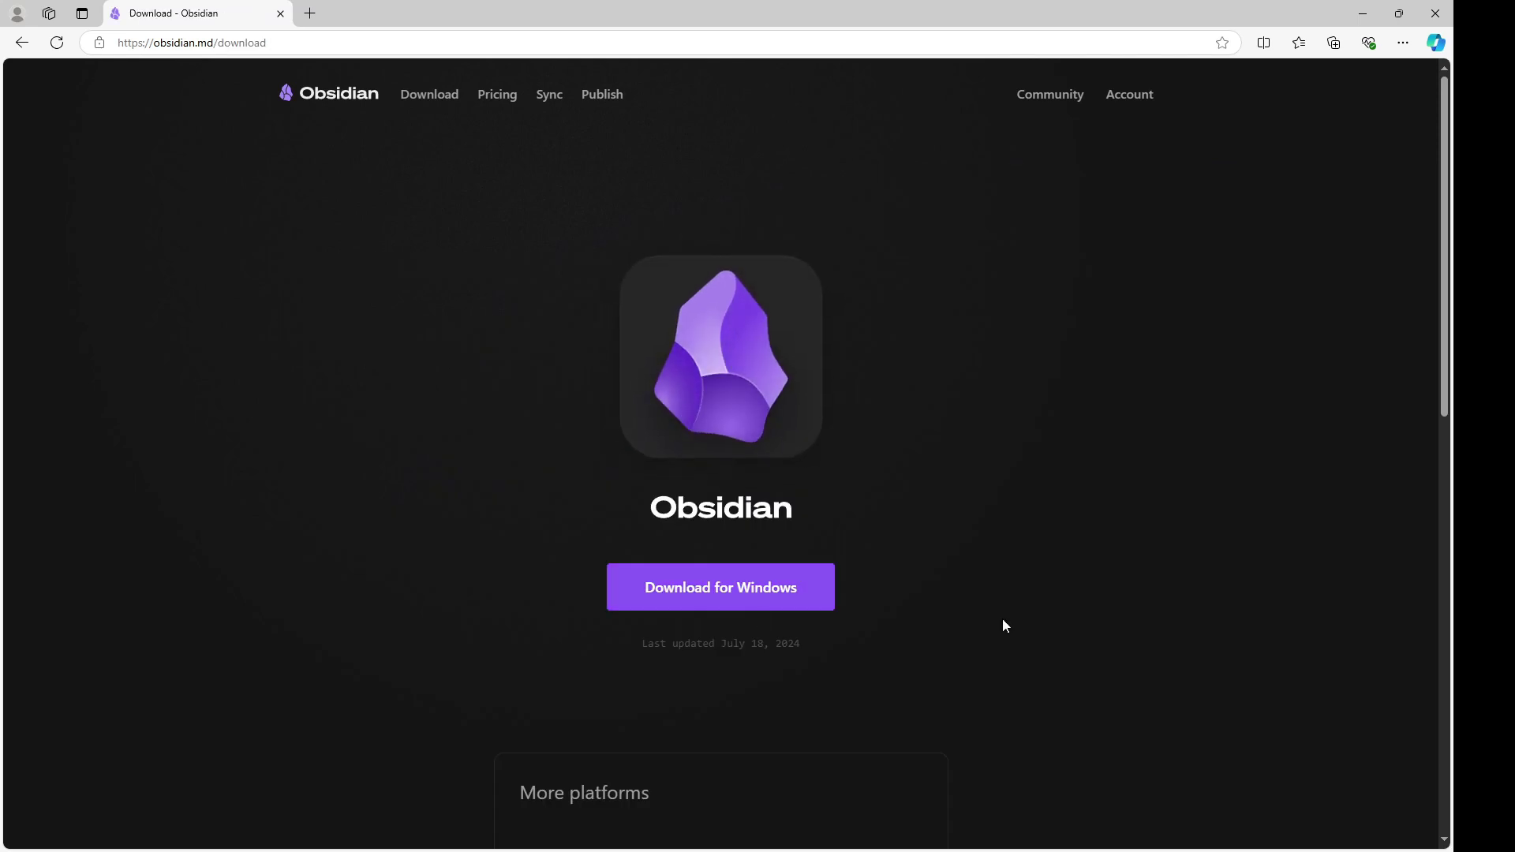
{"action": "scroll", "coordinate": [789, 568], "scroll_direction": "down", "scroll_amount": 4}
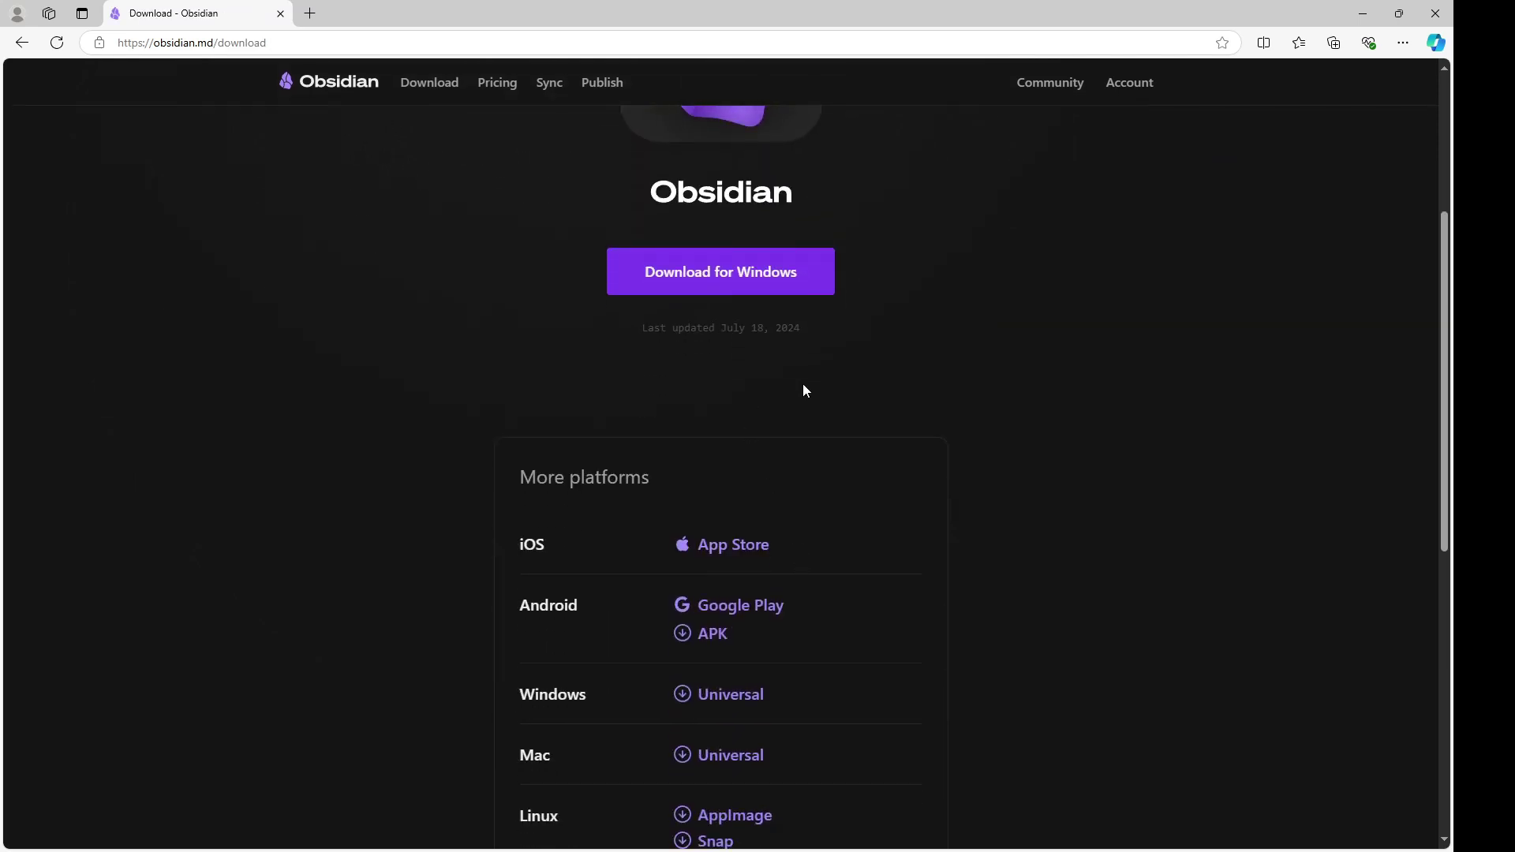
{"action": "scroll", "coordinate": [804, 393], "scroll_direction": "down", "scroll_amount": 2}
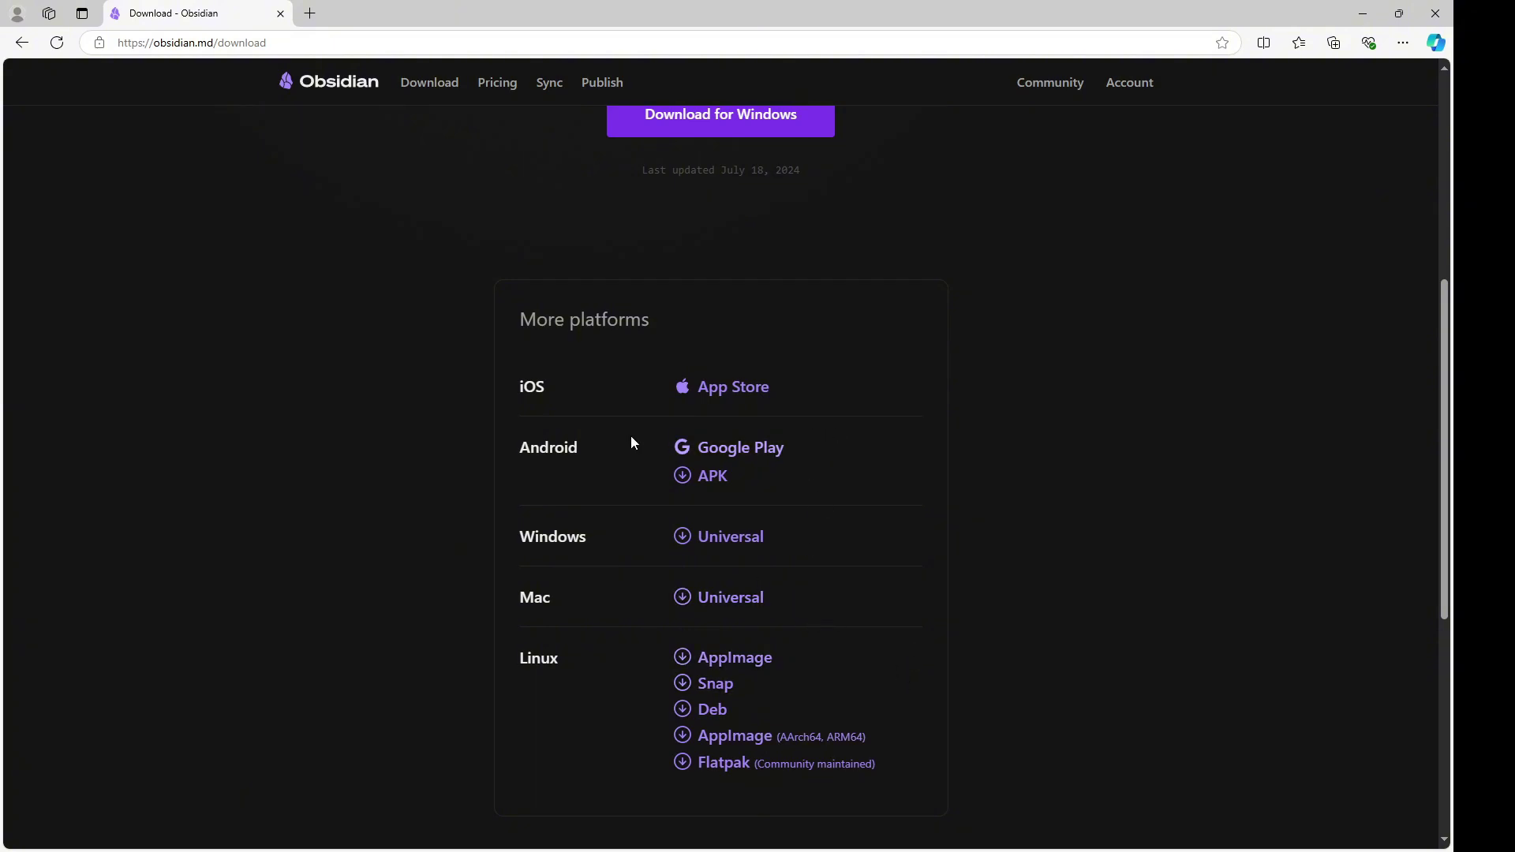
{"action": "scroll", "coordinate": [890, 463], "scroll_direction": "down", "scroll_amount": 4}
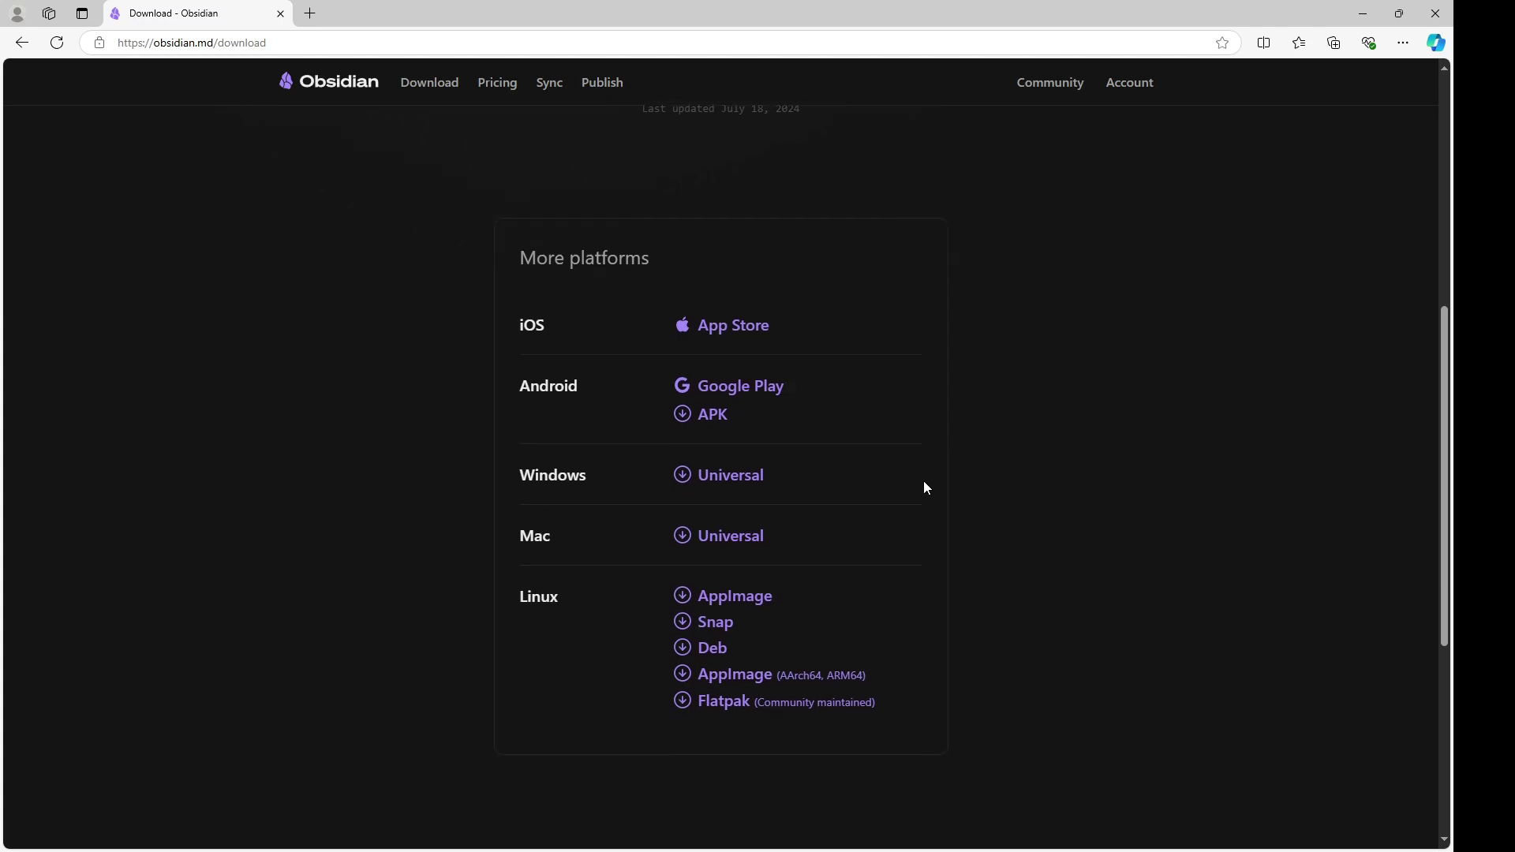
{"action": "scroll", "coordinate": [931, 478], "scroll_direction": "up", "scroll_amount": 10}
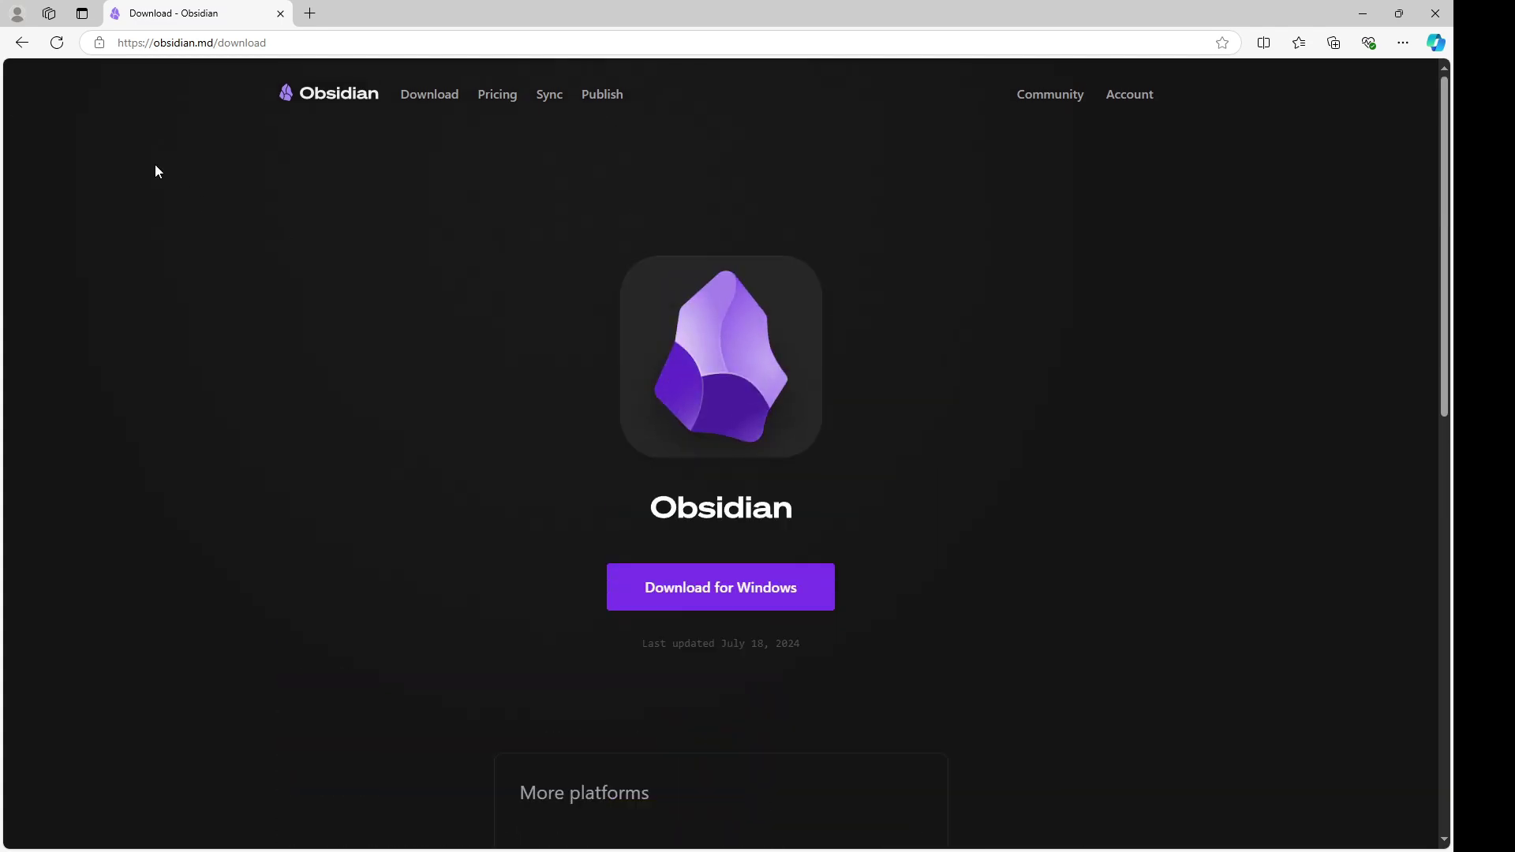
Return to the Obsidian home page and look through its feature overview, including links, graph, canvas and plugins.
{"action": "left_click", "coordinate": [22, 41]}
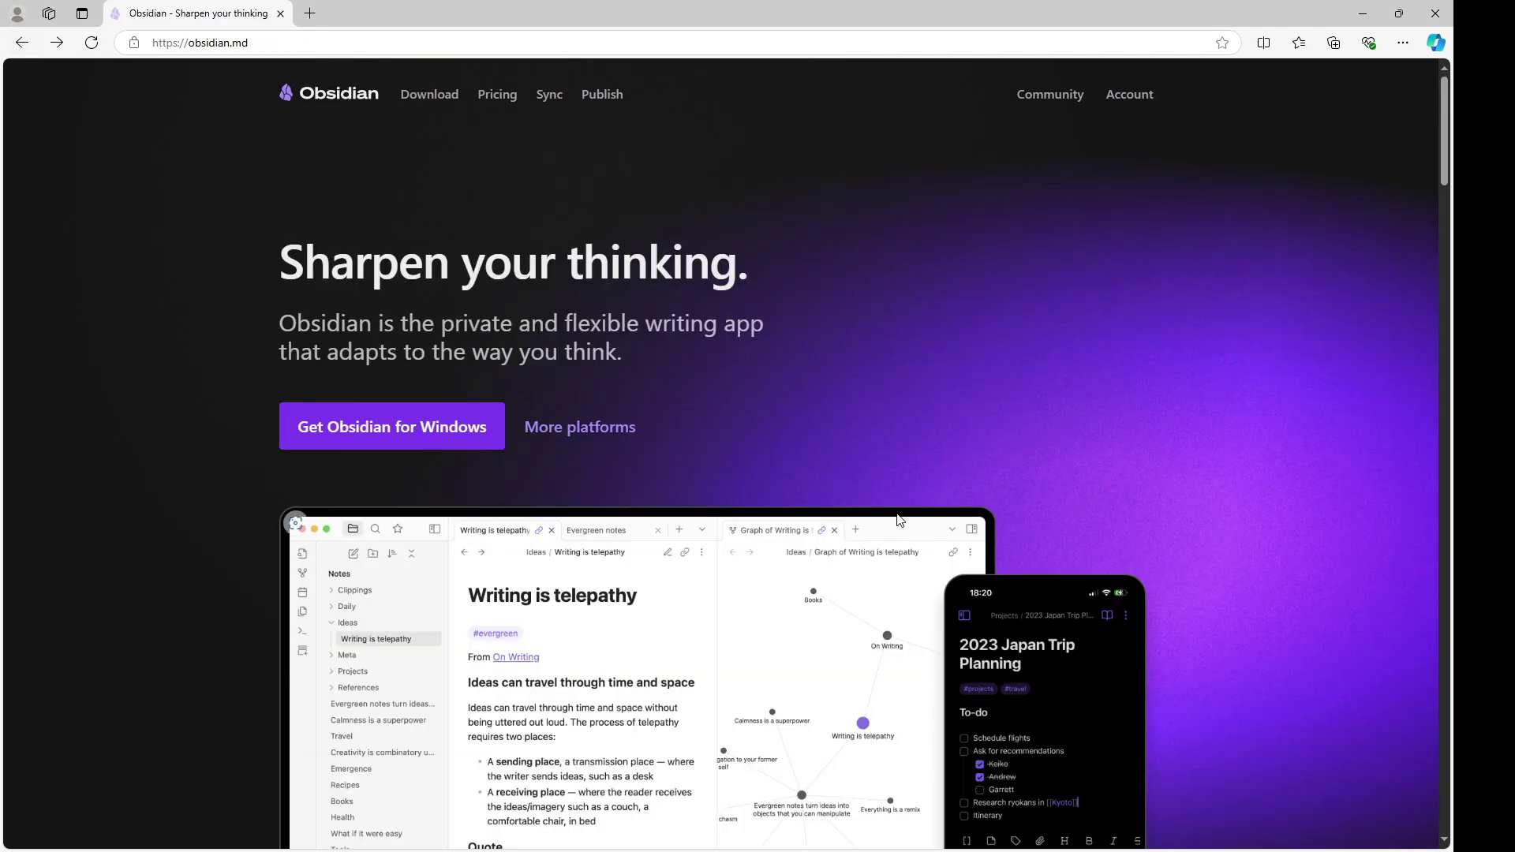
{"action": "scroll", "coordinate": [892, 513], "scroll_direction": "down", "scroll_amount": 12}
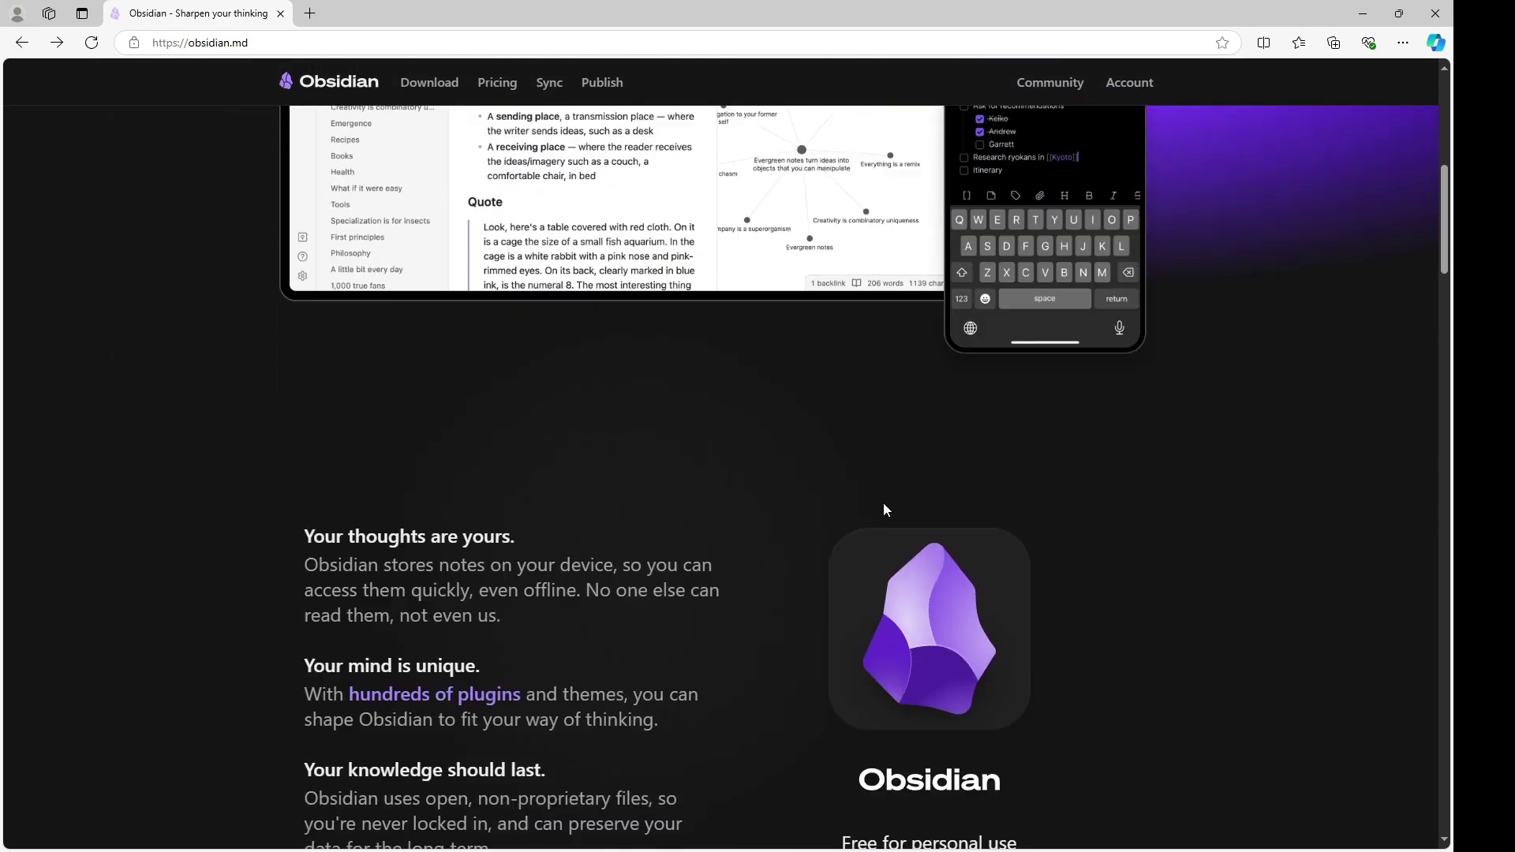
{"action": "scroll", "coordinate": [693, 470], "scroll_direction": "down", "scroll_amount": 10}
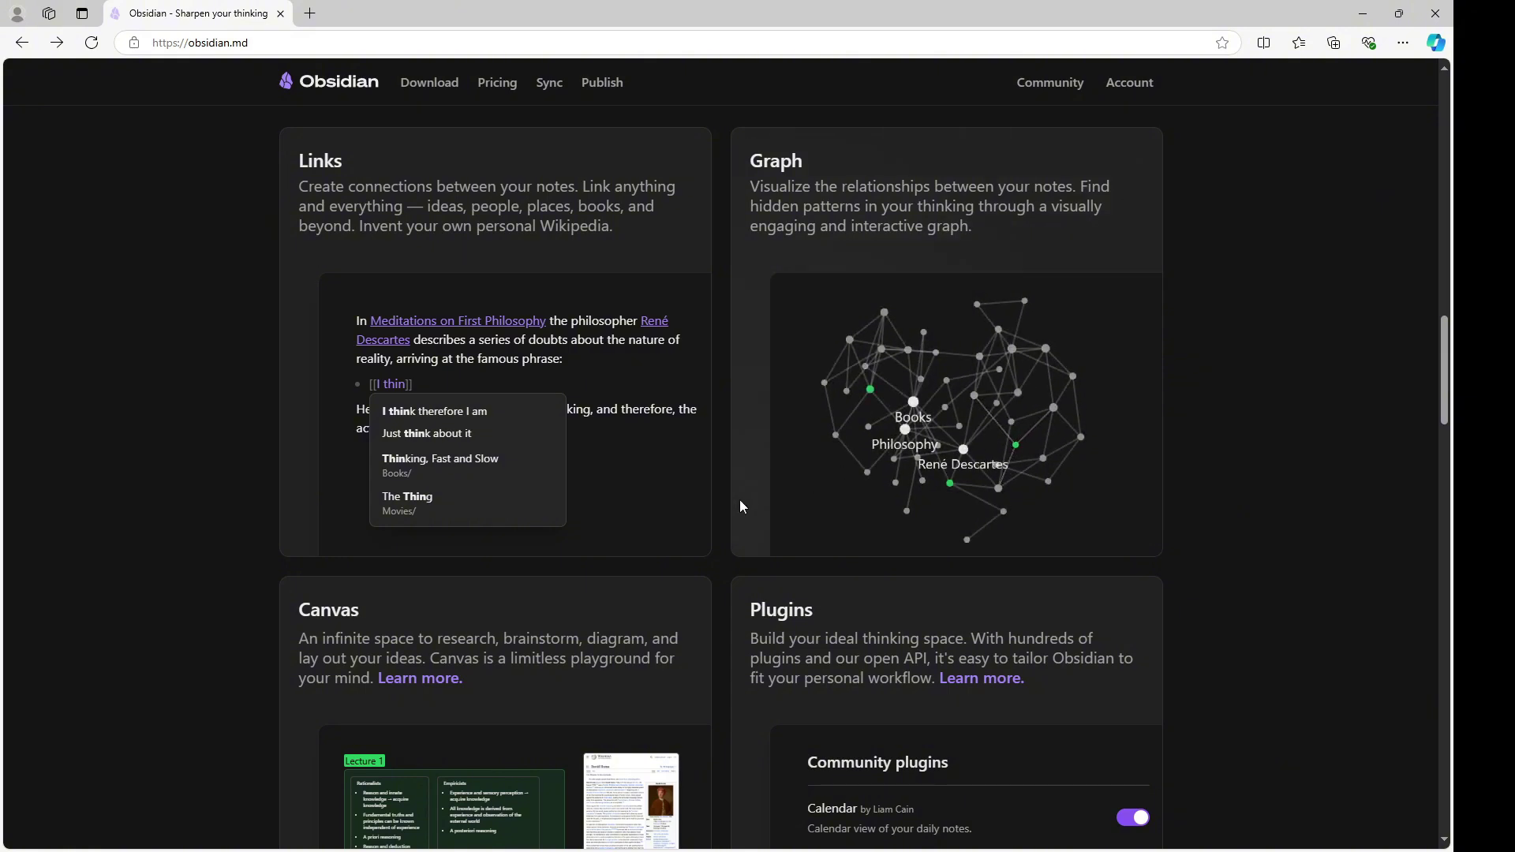
{"action": "scroll", "coordinate": [743, 453], "scroll_direction": "down", "scroll_amount": 3}
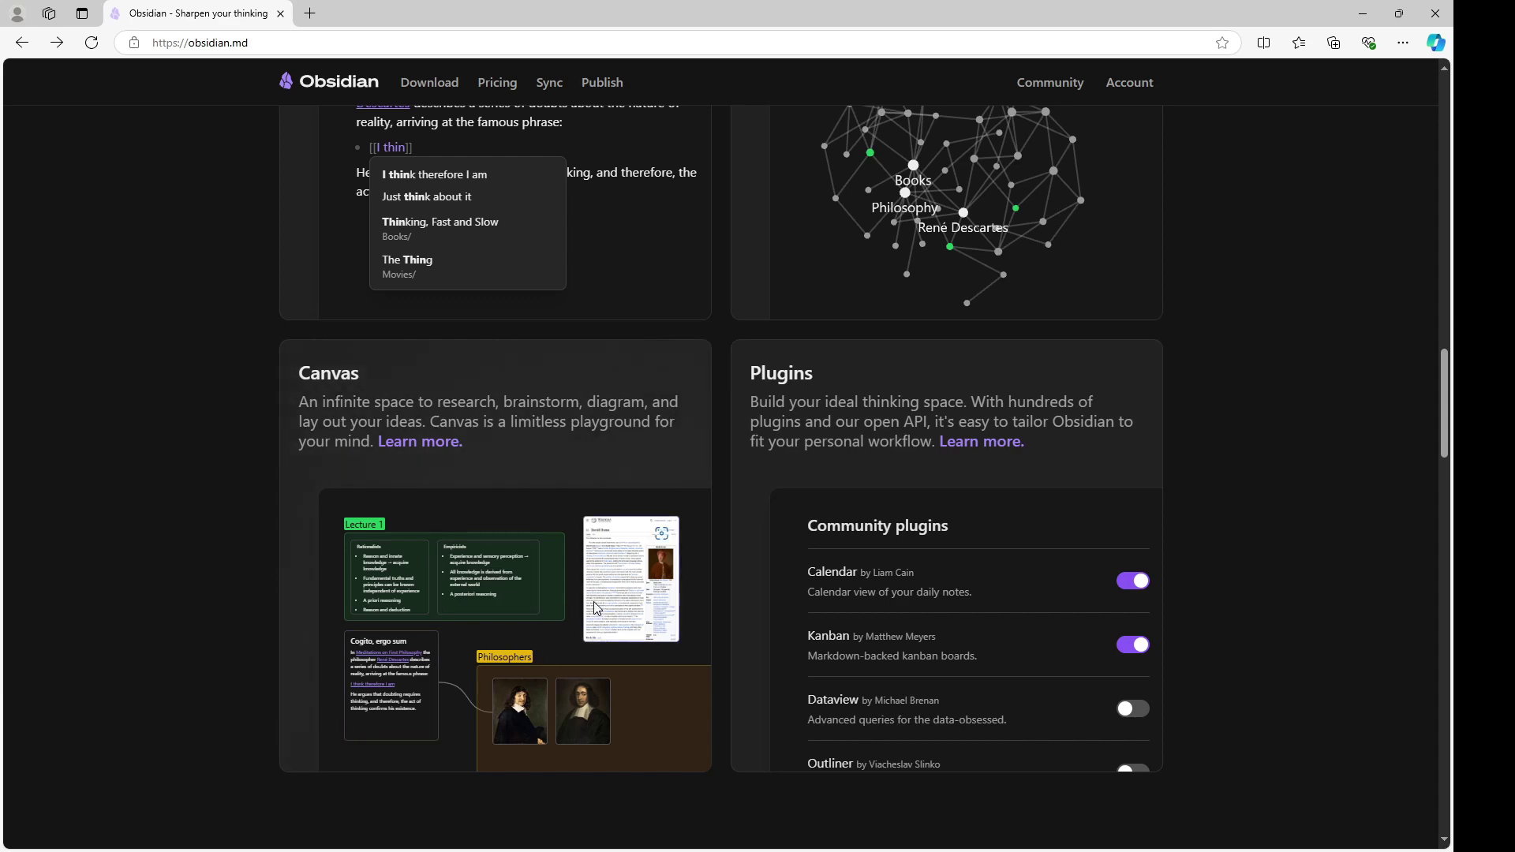
{"action": "scroll", "coordinate": [594, 608], "scroll_direction": "up", "scroll_amount": 15}
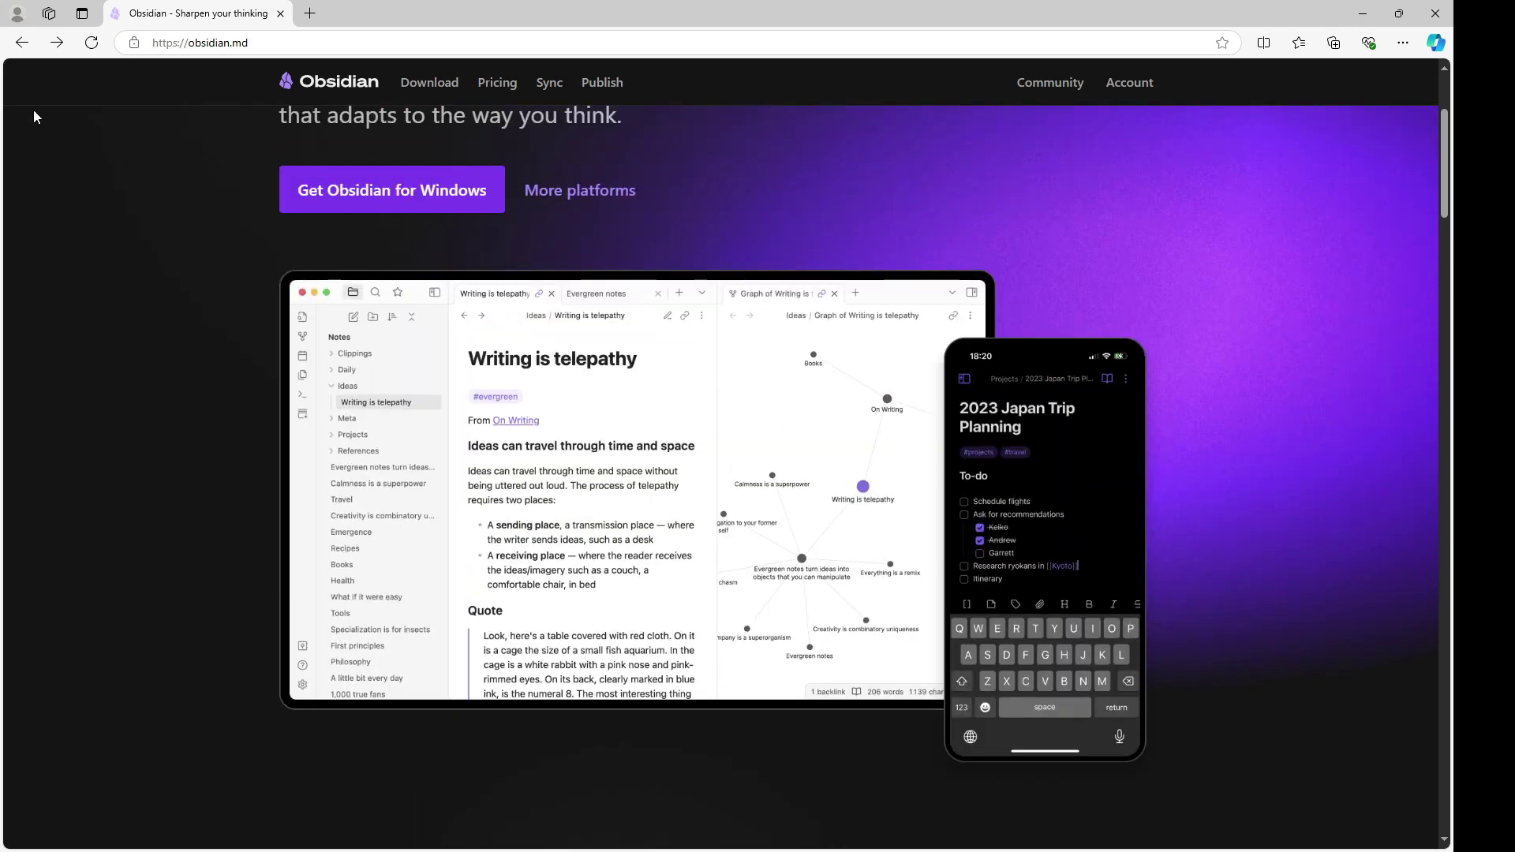
Go back to the Fe-Runner example play PDF and read the IronVault VTT Setup instructions.
{"action": "left_click", "coordinate": [22, 42]}
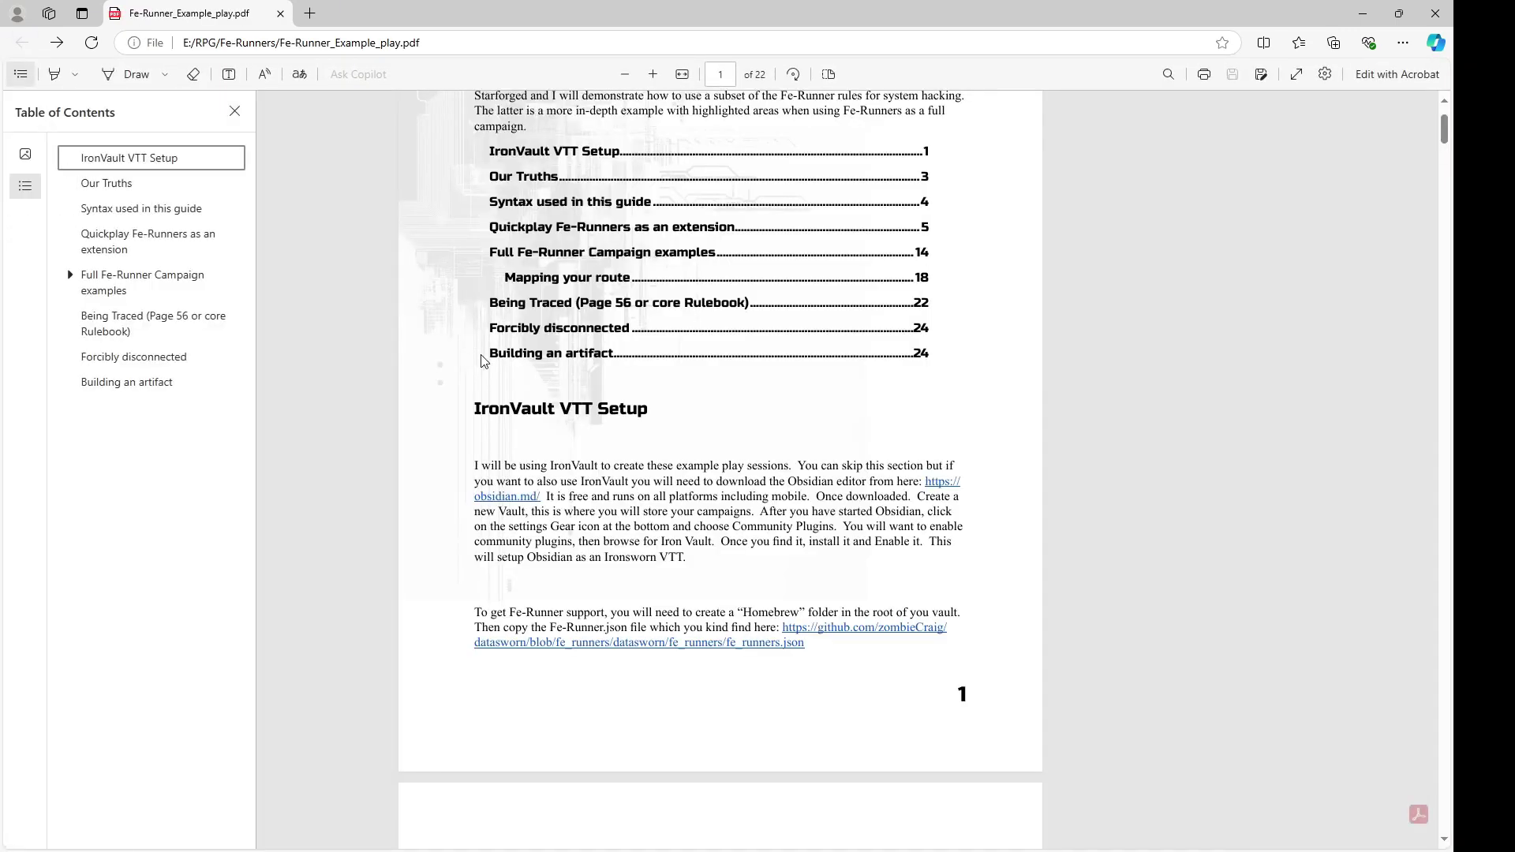
{"action": "scroll", "coordinate": [793, 398], "scroll_direction": "up", "scroll_amount": 1}
{"action": "scroll", "coordinate": [793, 399], "scroll_direction": "down", "scroll_amount": 2}
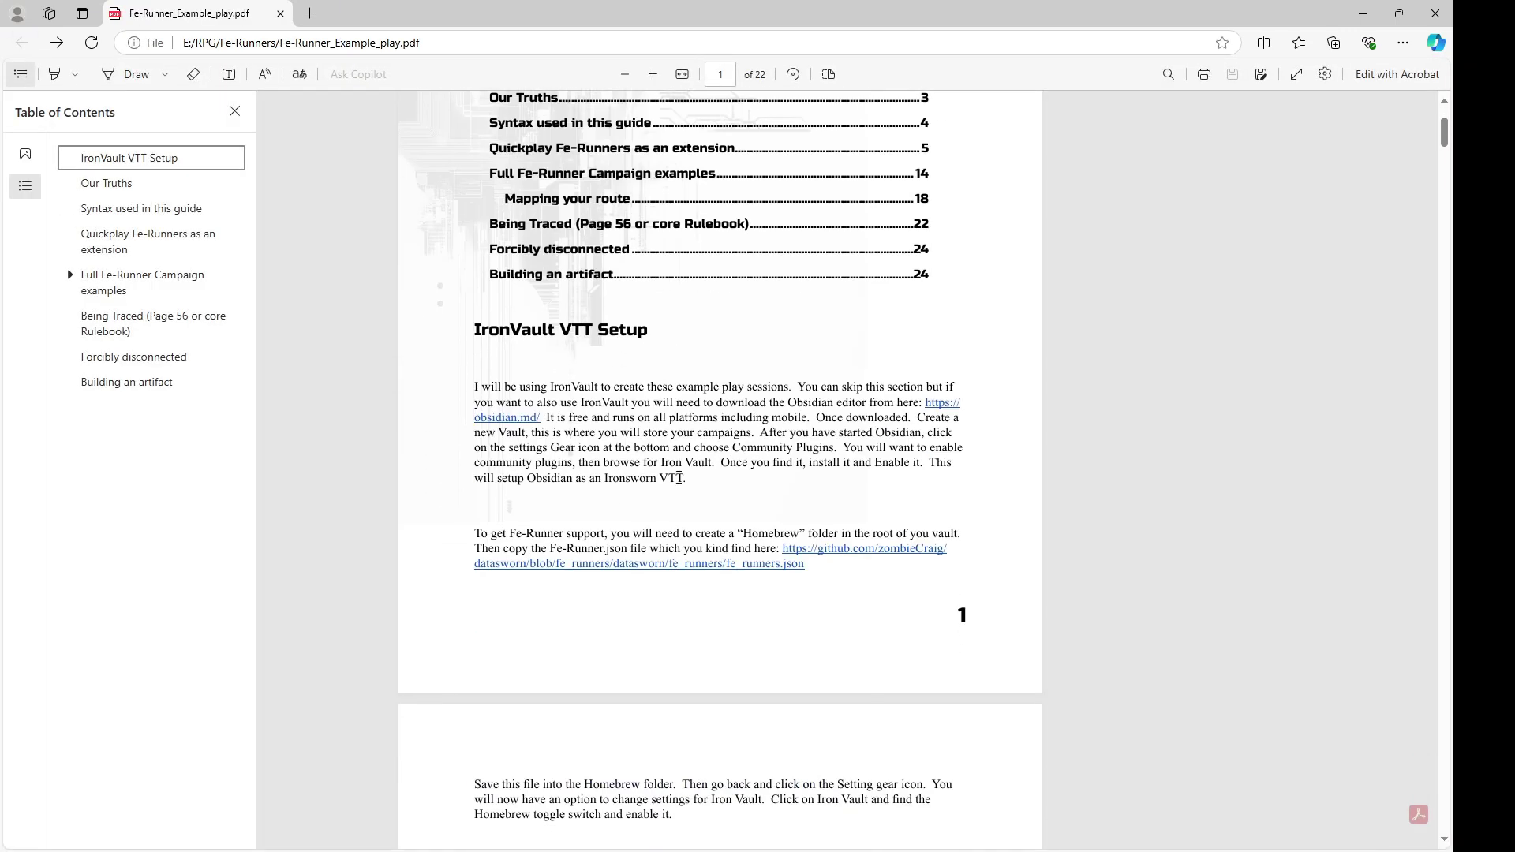
{"action": "scroll", "coordinate": [638, 541], "scroll_direction": "down", "scroll_amount": 2}
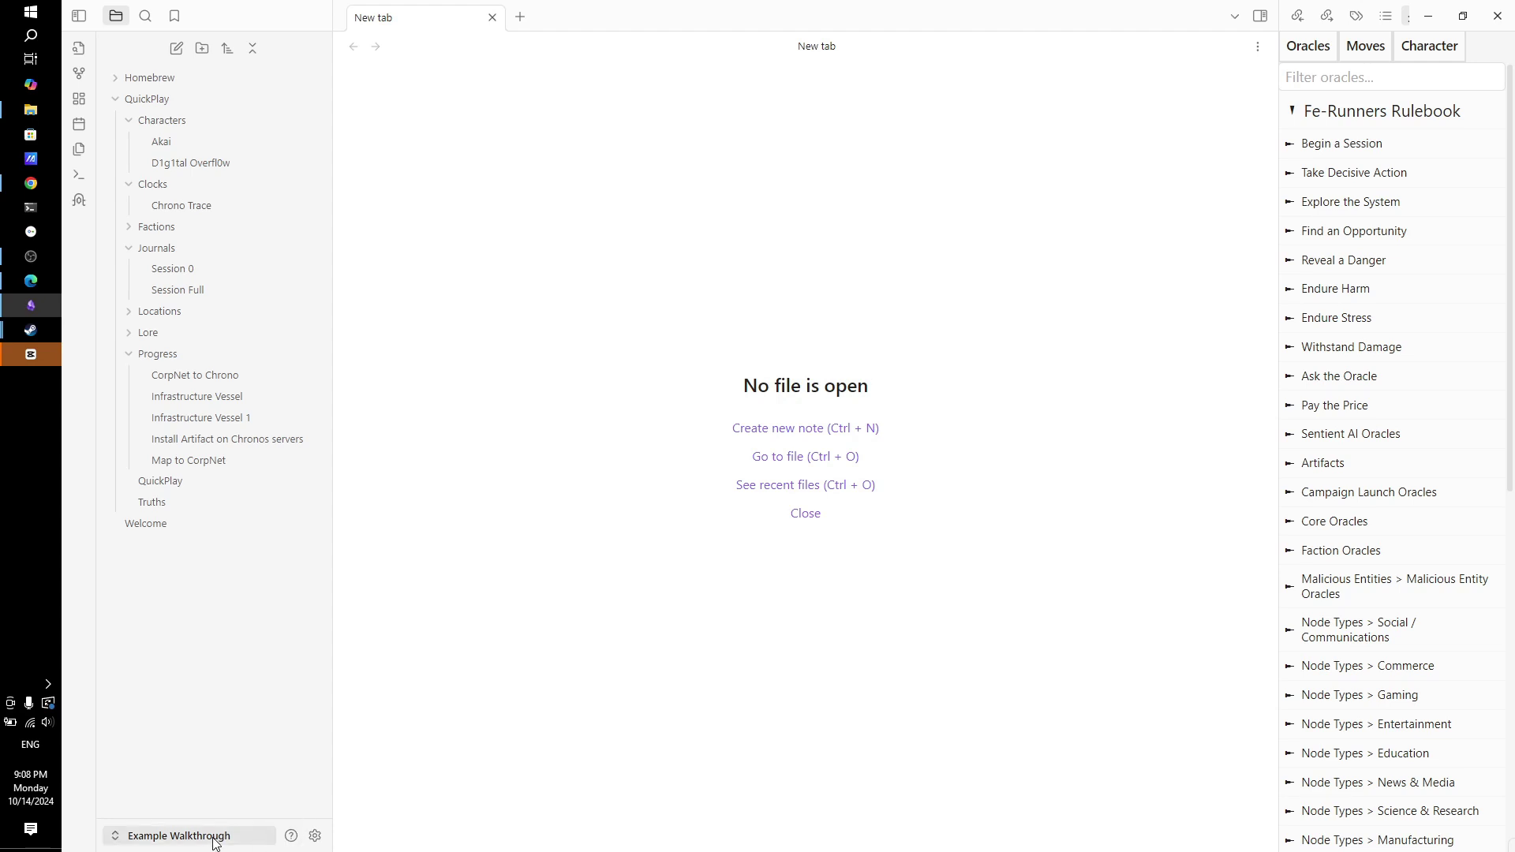
In Obsidian, open the vault manager and remove the Example Play vault from the list.
{"action": "left_click", "coordinate": [245, 837]}
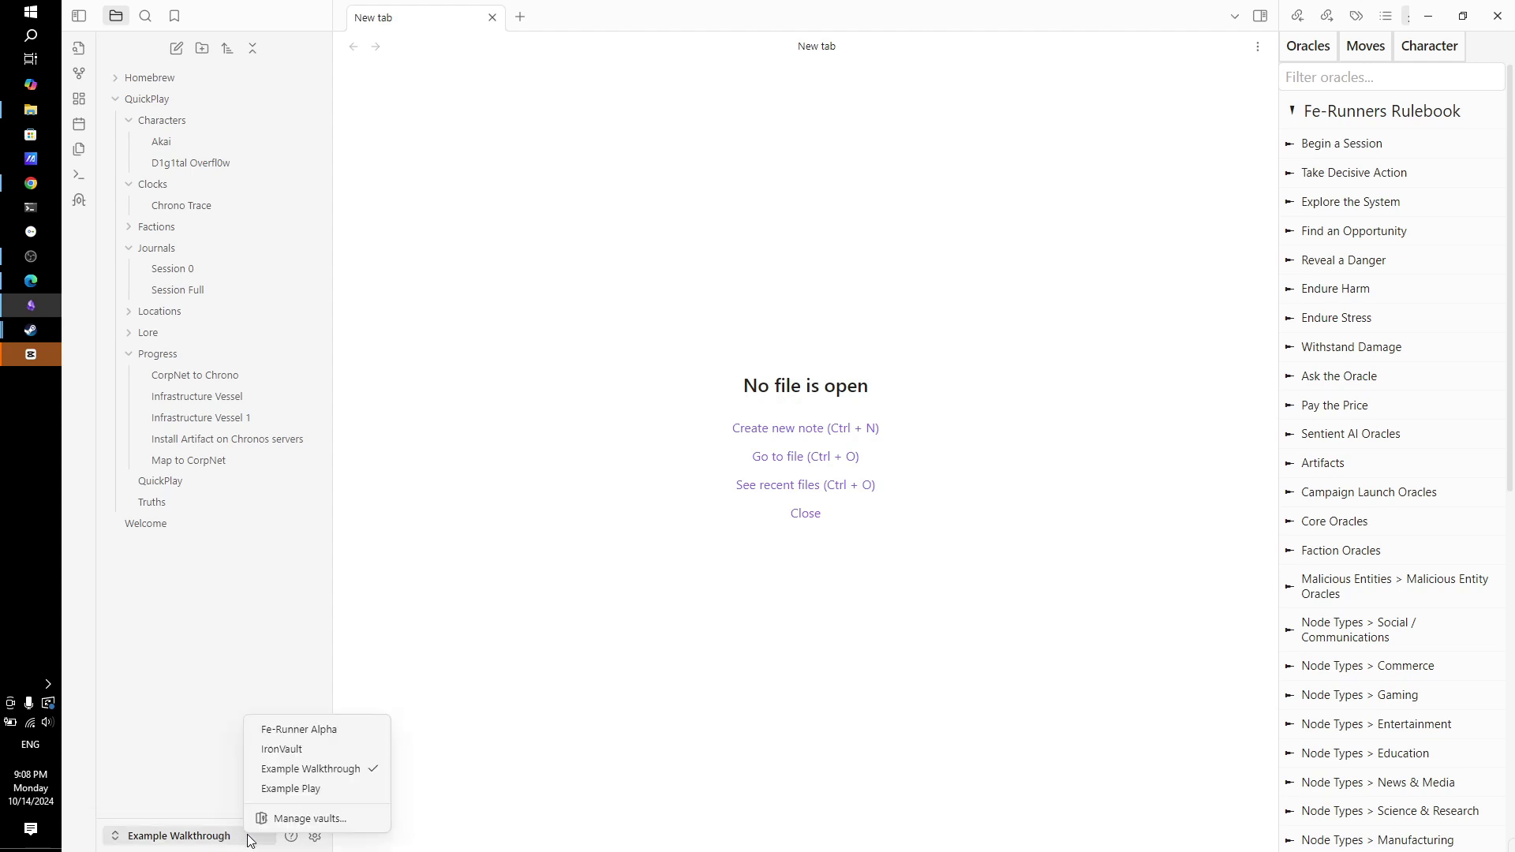
{"action": "left_click", "coordinate": [290, 822]}
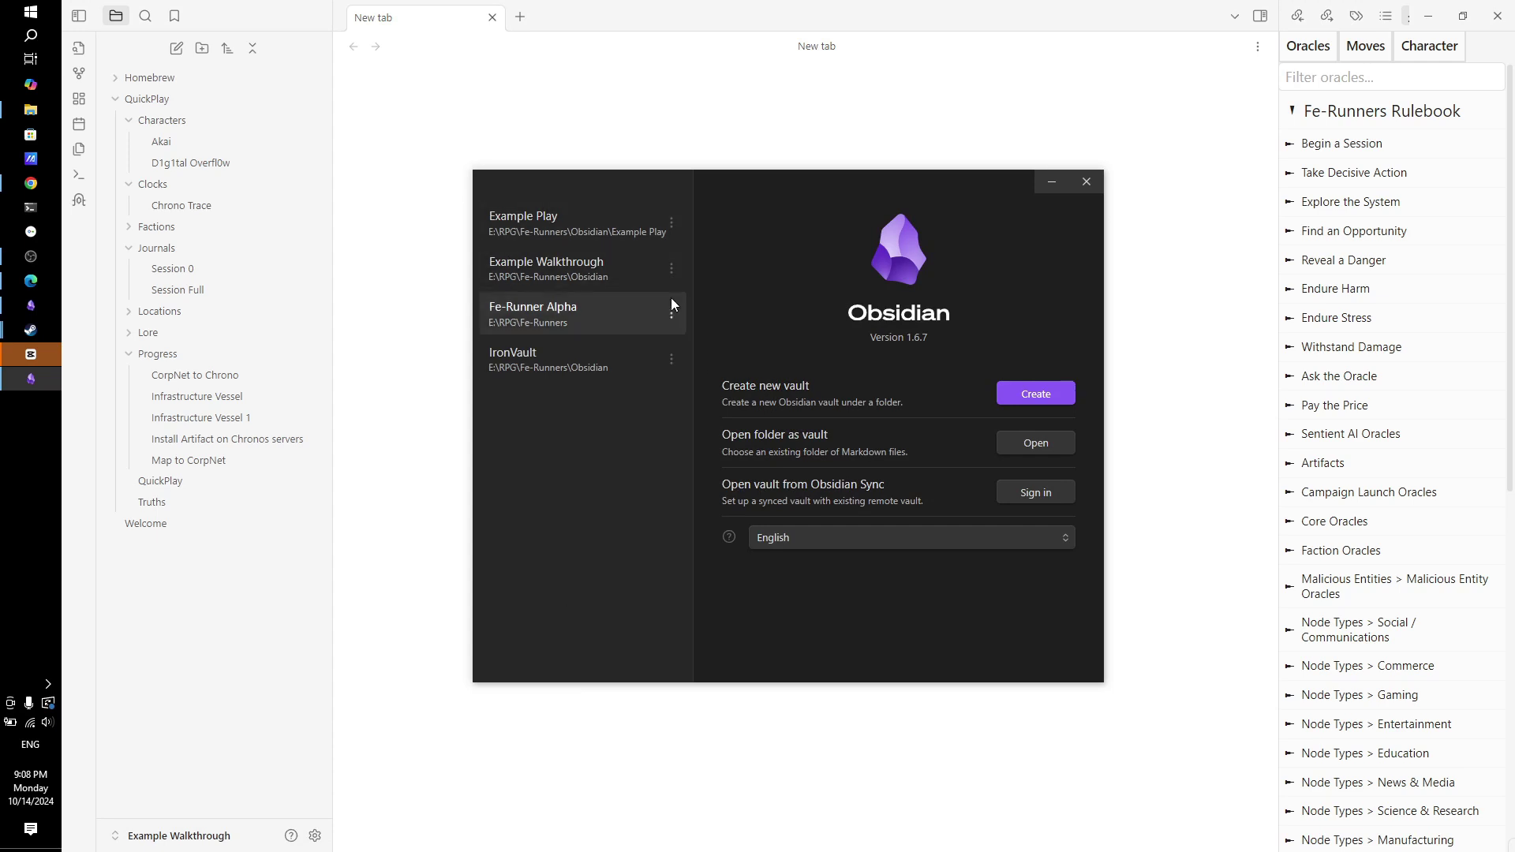
{"action": "left_click", "coordinate": [672, 222]}
{"action": "left_click", "coordinate": [733, 314]}
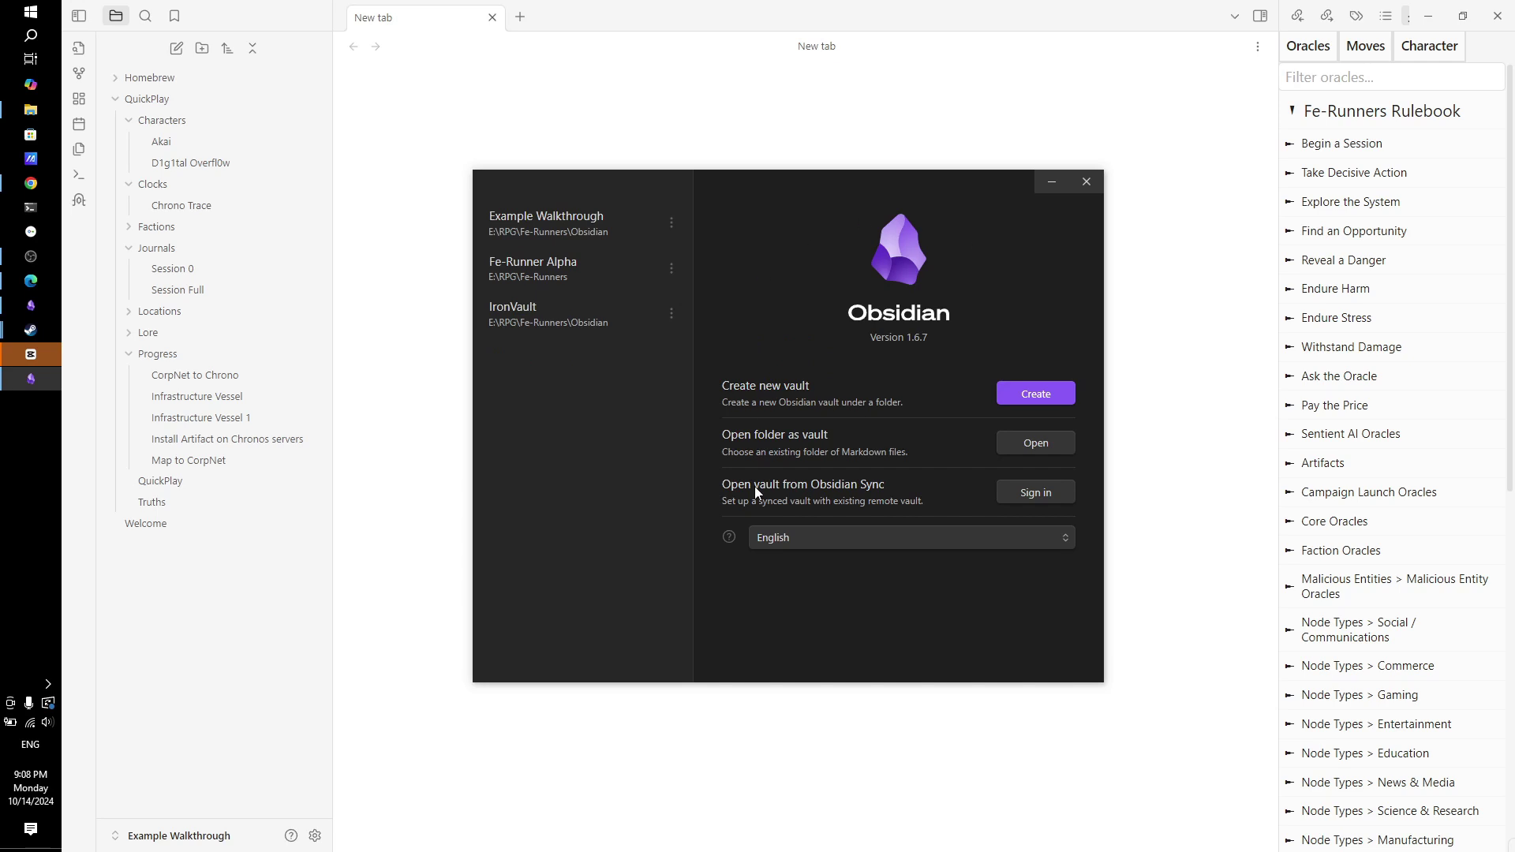
Start a new local vault and name it Example Vault.
{"action": "left_click", "coordinate": [1036, 395]}
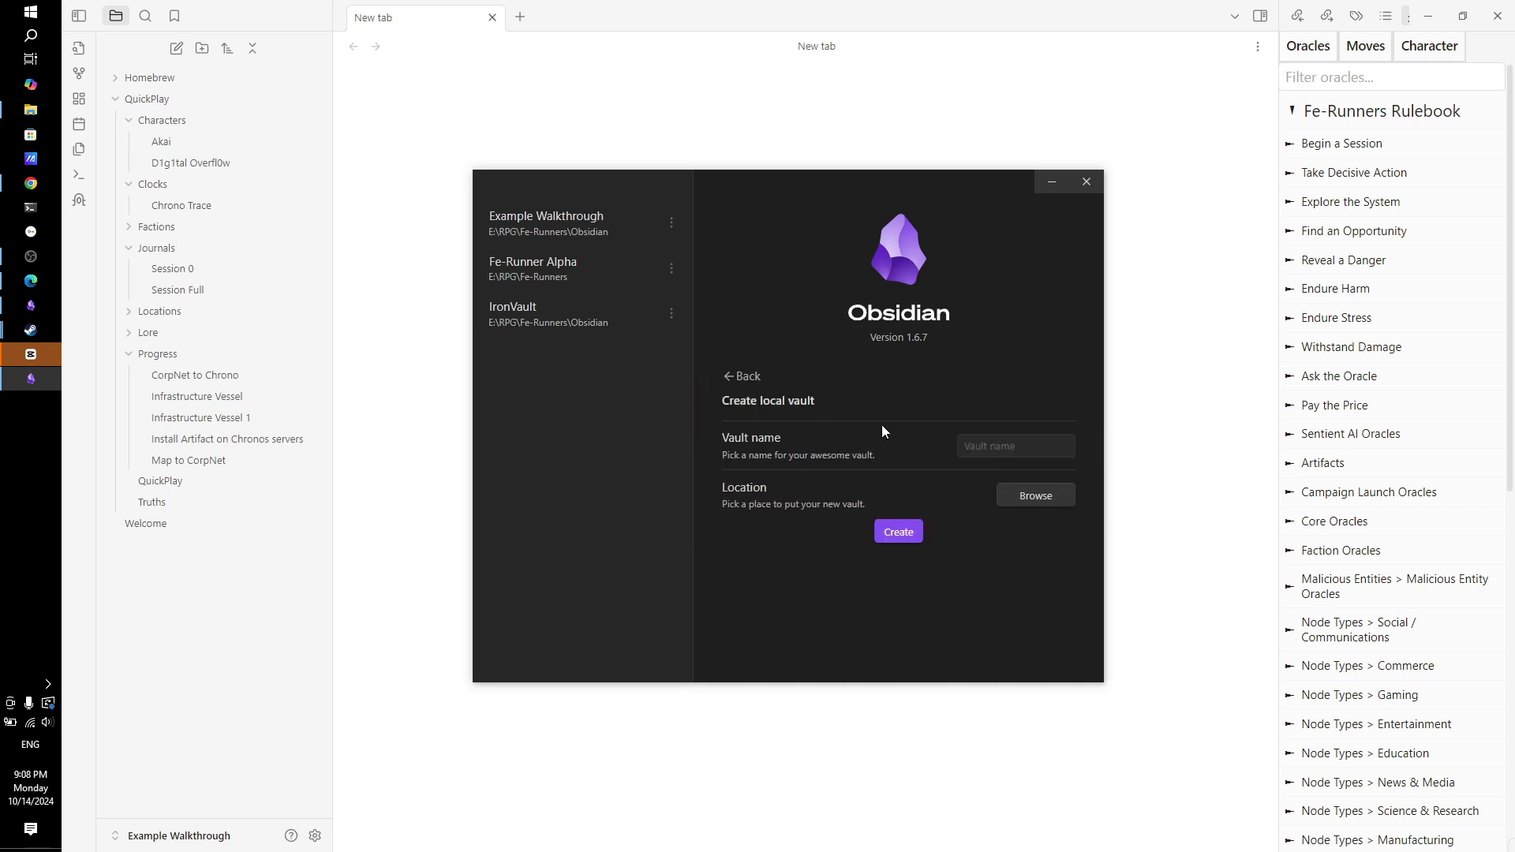
{"action": "left_click", "coordinate": [988, 442]}
{"action": "type", "text": "Example Vault"}
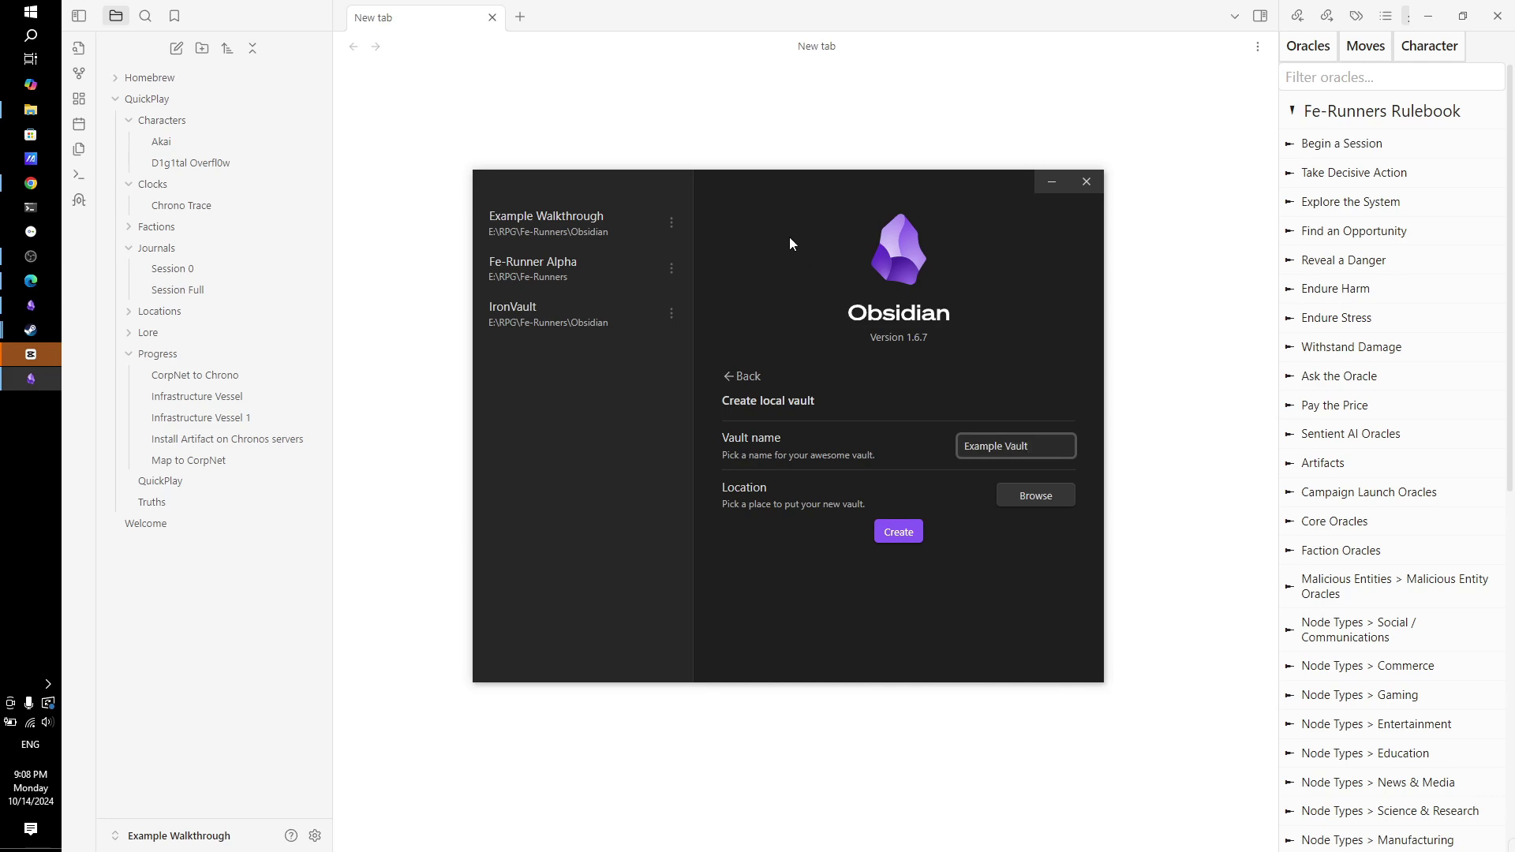
Browse for the vault's location and open the folder E:\RPG\Fe-Runners\Obsidian.
{"action": "left_click", "coordinate": [1035, 497]}
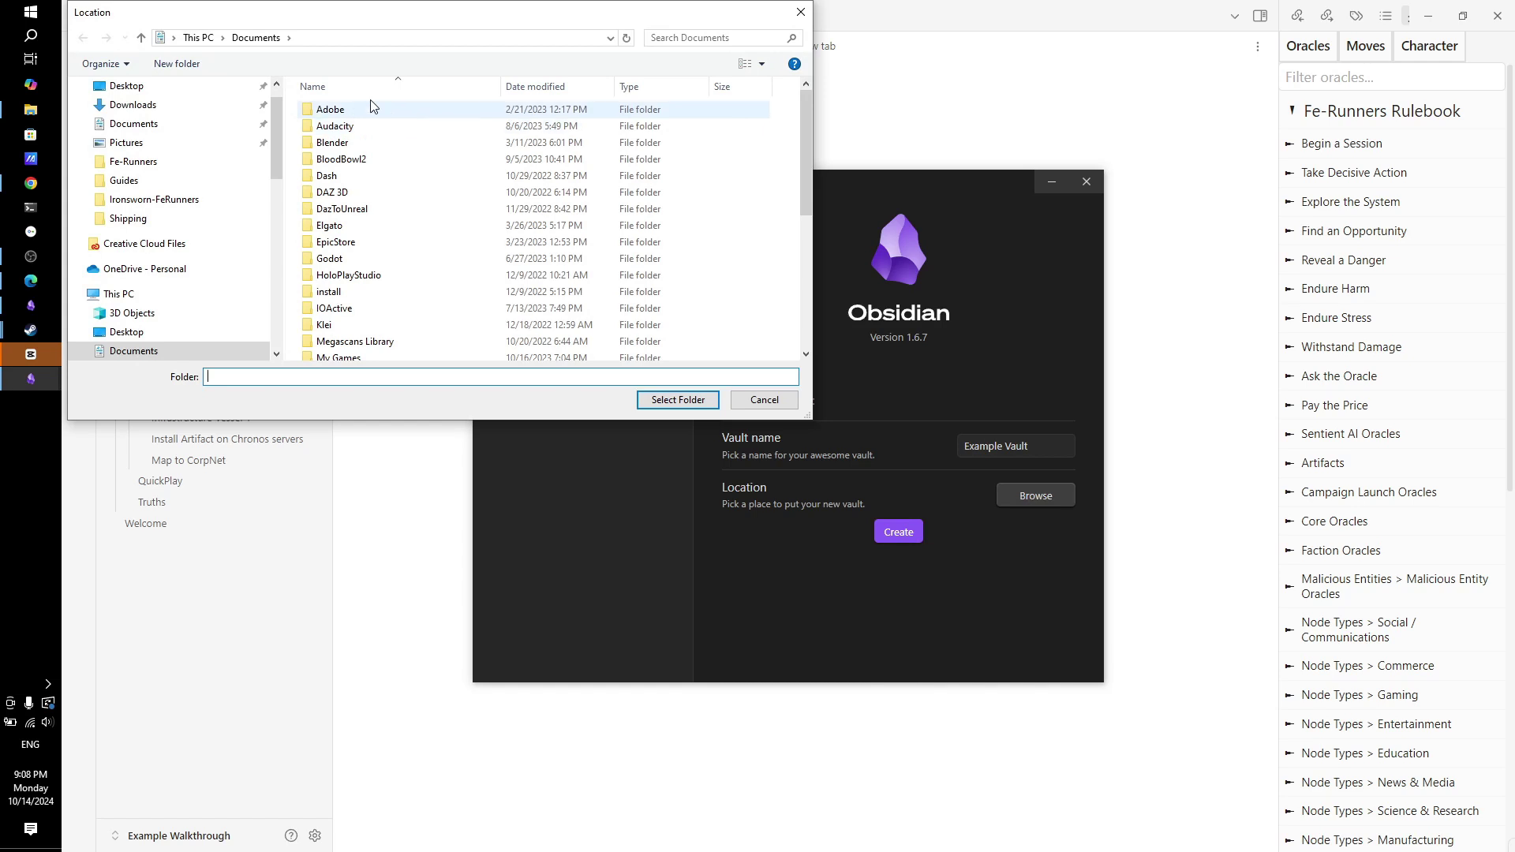
{"action": "scroll", "coordinate": [197, 308], "scroll_direction": "down", "scroll_amount": 5}
{"action": "scroll", "coordinate": [204, 292], "scroll_direction": "down", "scroll_amount": 6}
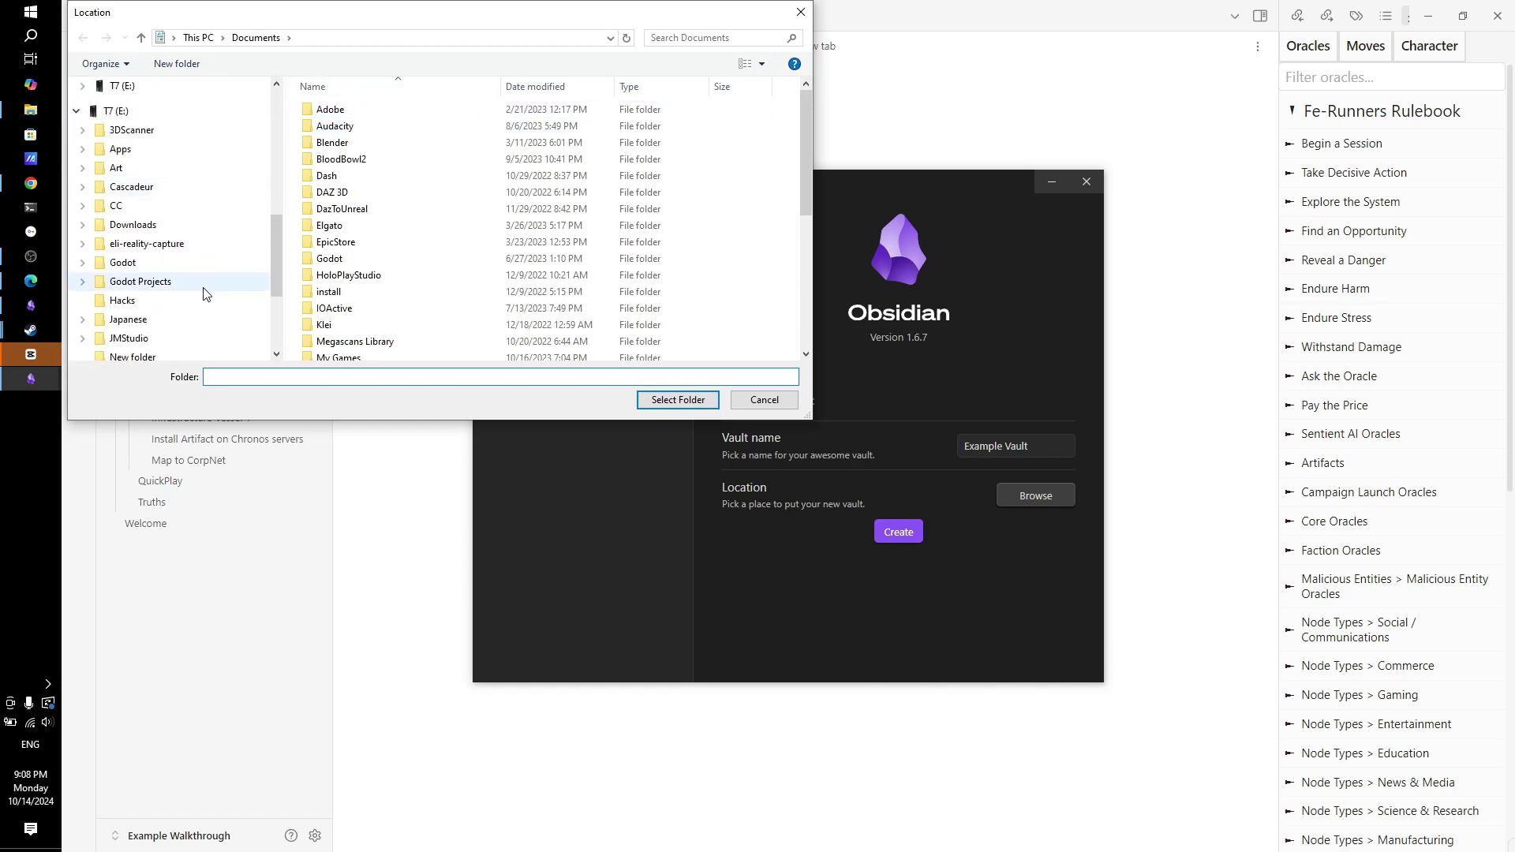
{"action": "left_click", "coordinate": [141, 195]}
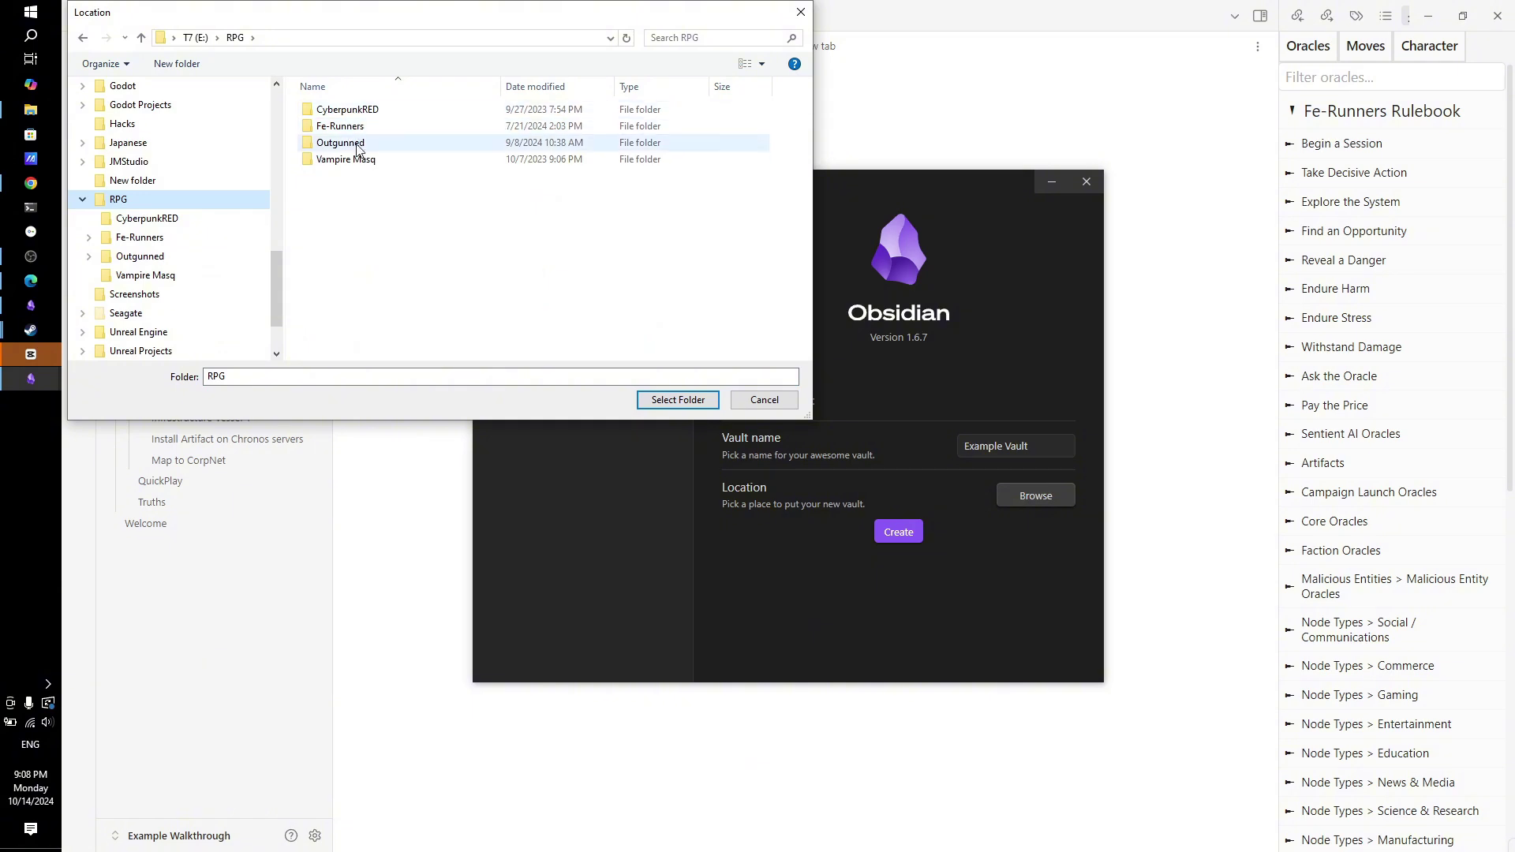
{"action": "double_click", "coordinate": [354, 127]}
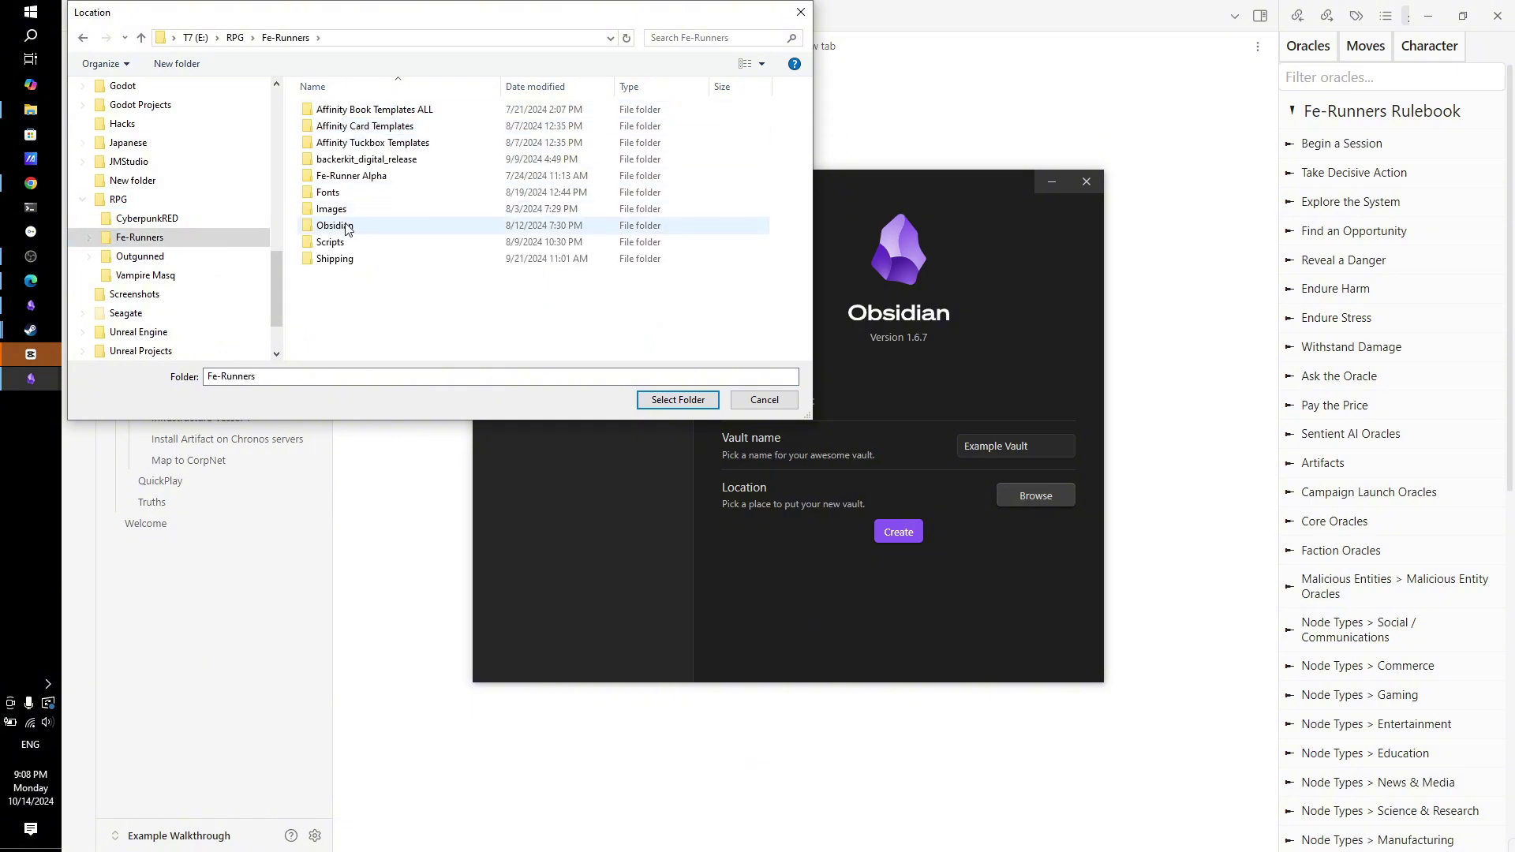
{"action": "double_click", "coordinate": [350, 227]}
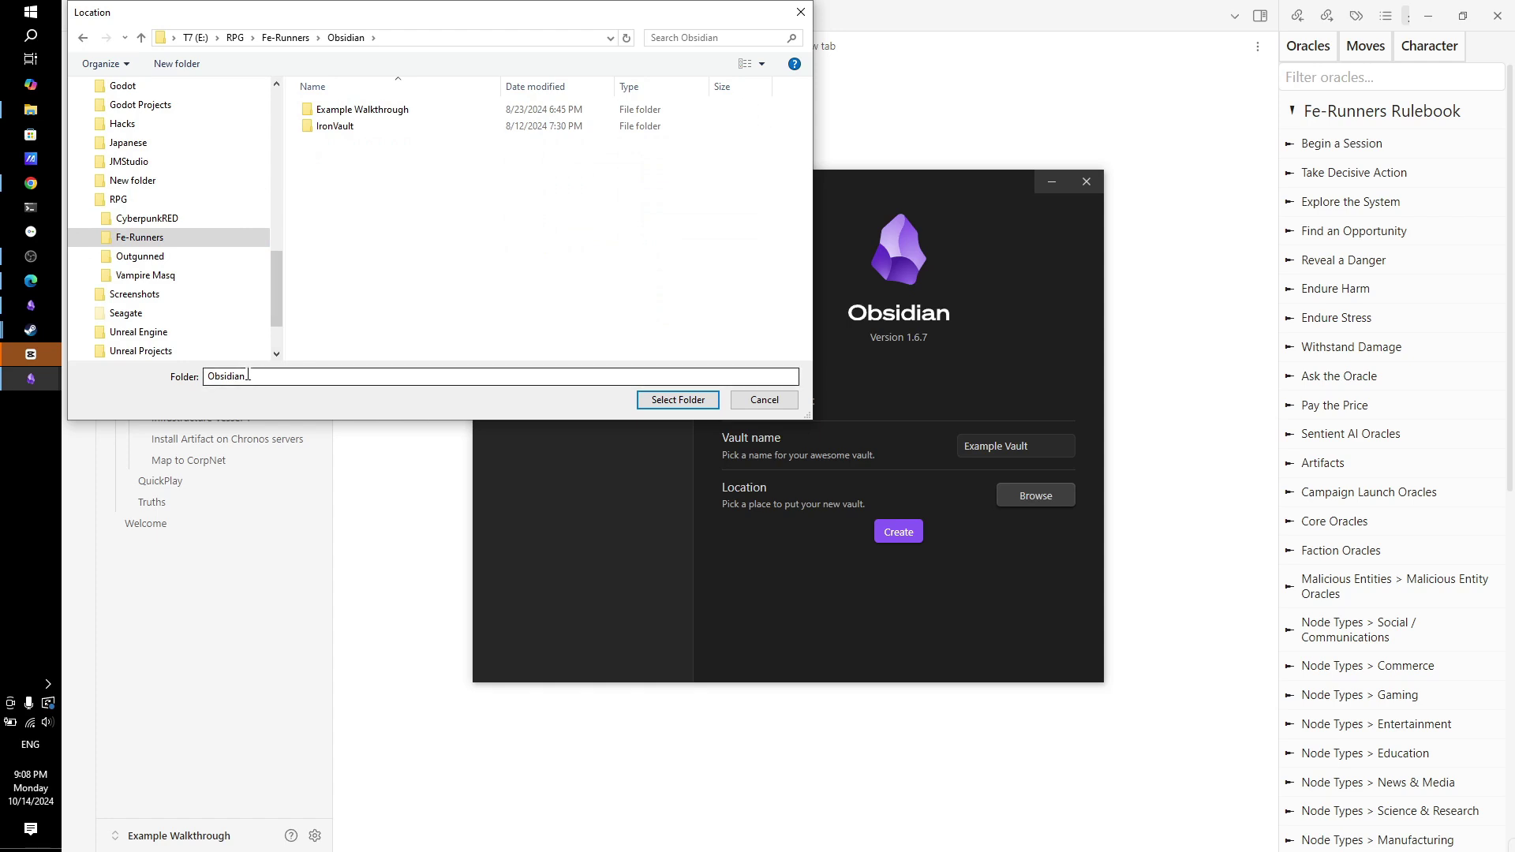
Make a new folder named Vault Folder inside the Obsidian folder and select it as the vault's location.
{"action": "right_click", "coordinate": [584, 223]}
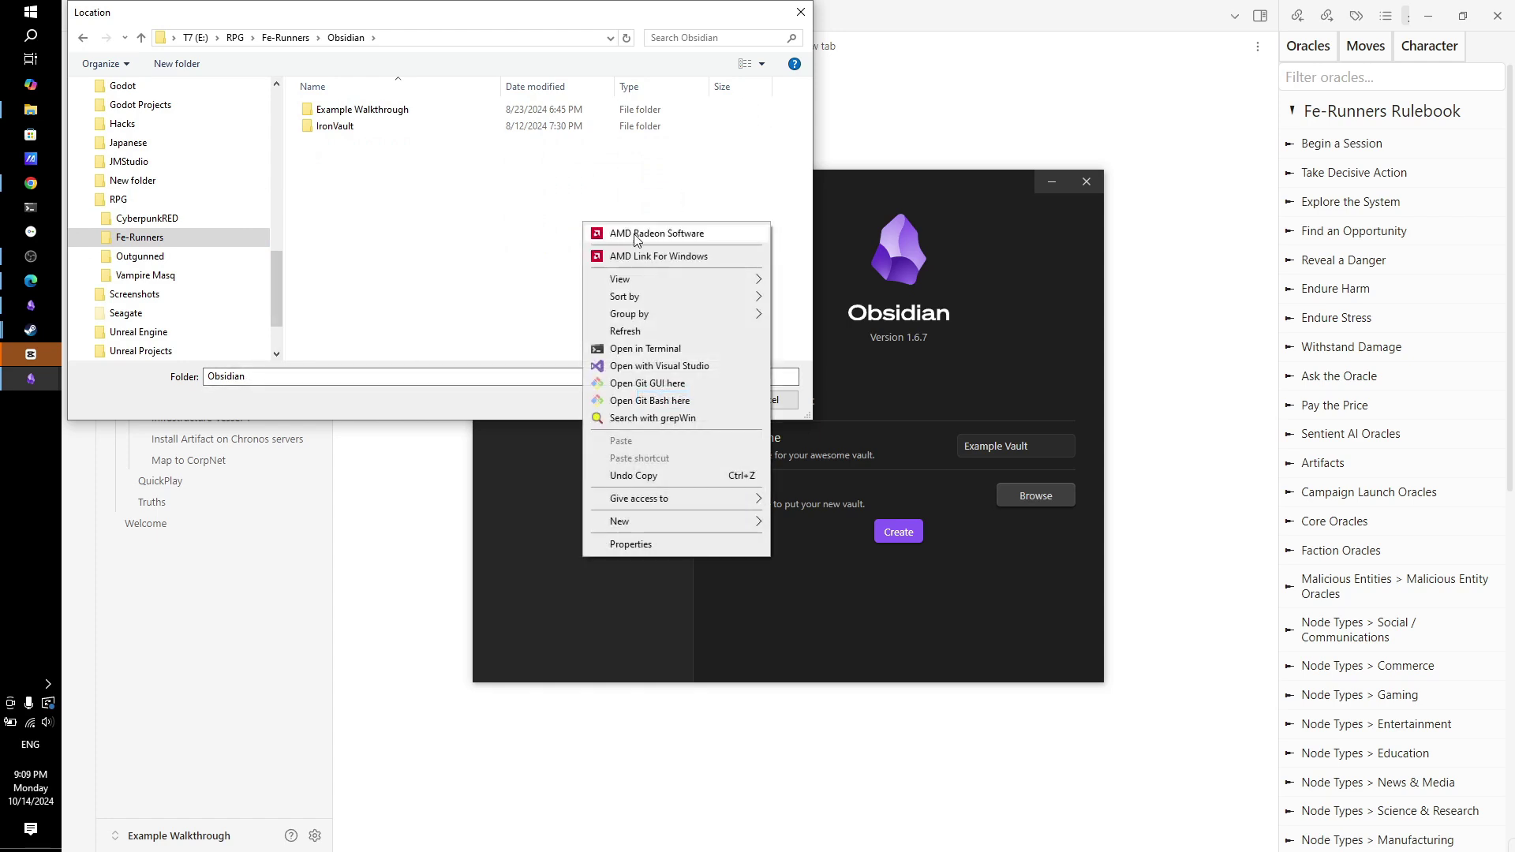
{"action": "mouse_move", "coordinate": [690, 522]}
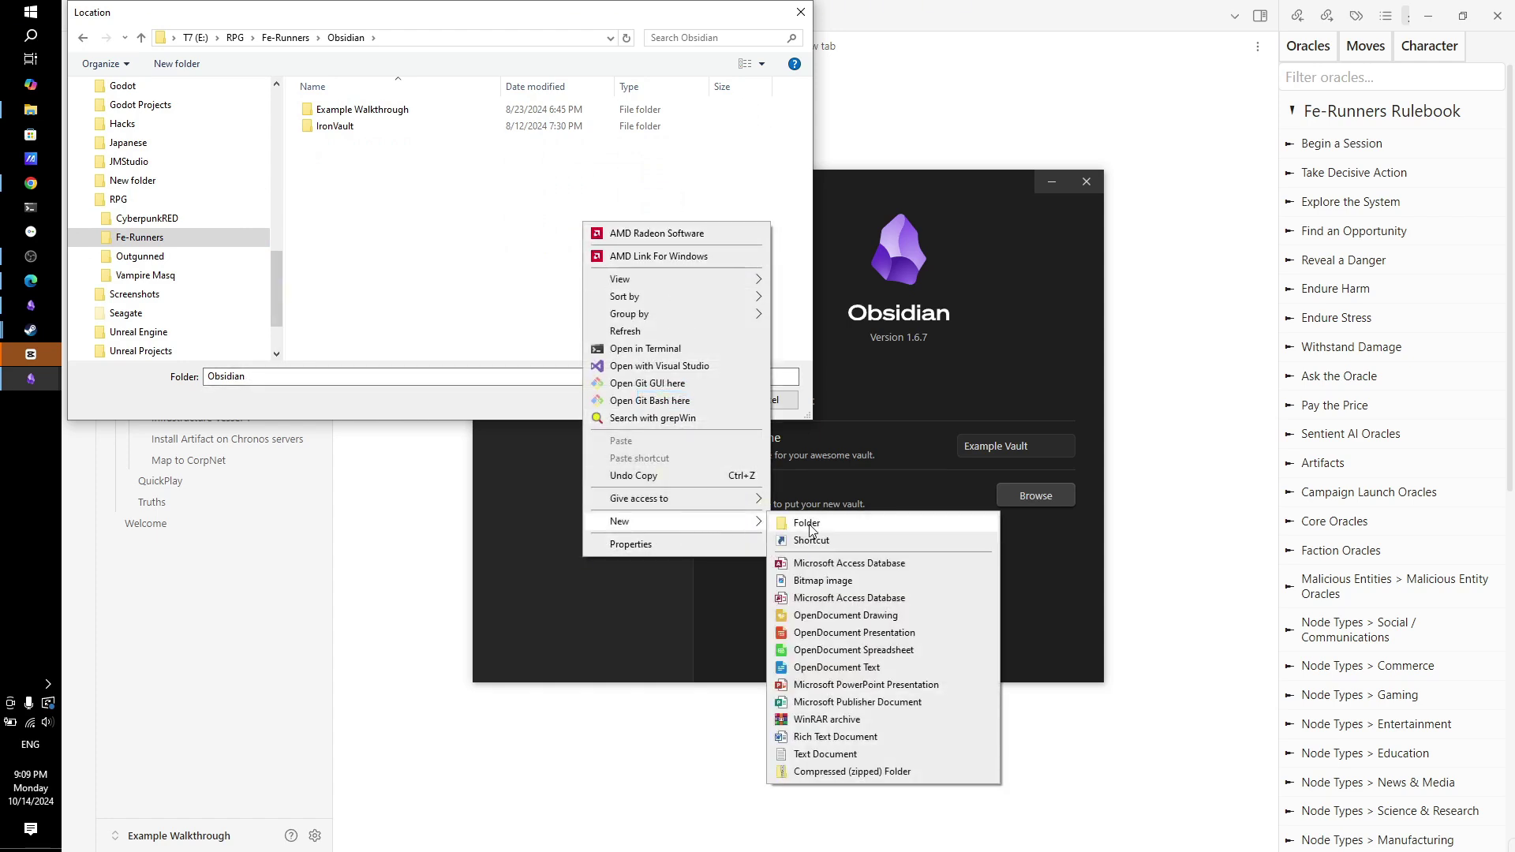
{"action": "left_click", "coordinate": [797, 524]}
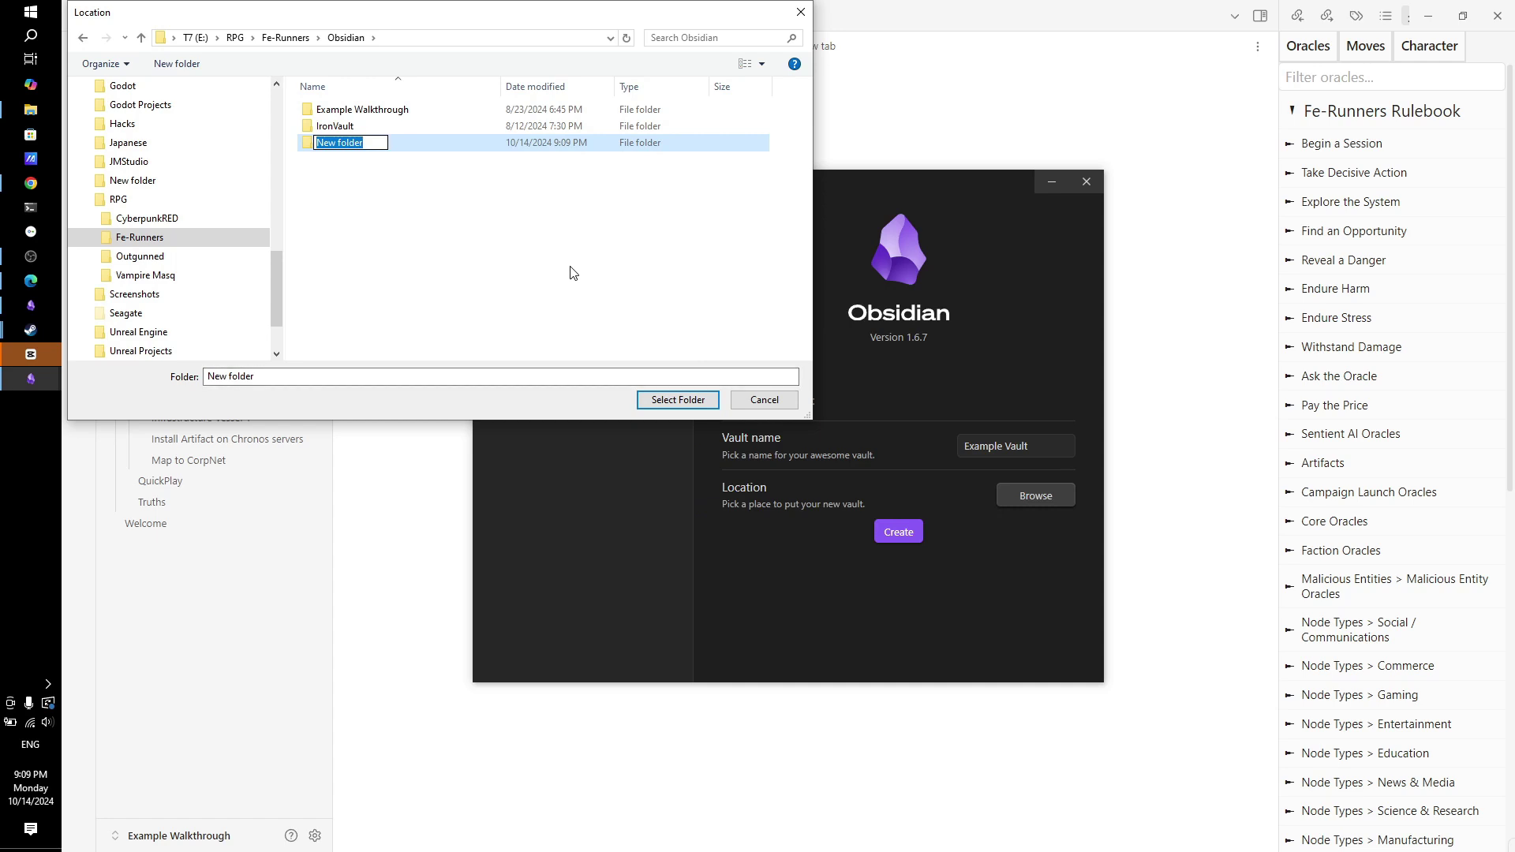
{"action": "type", "text": "Vault Folder"}
{"action": "key", "text": "Return"}
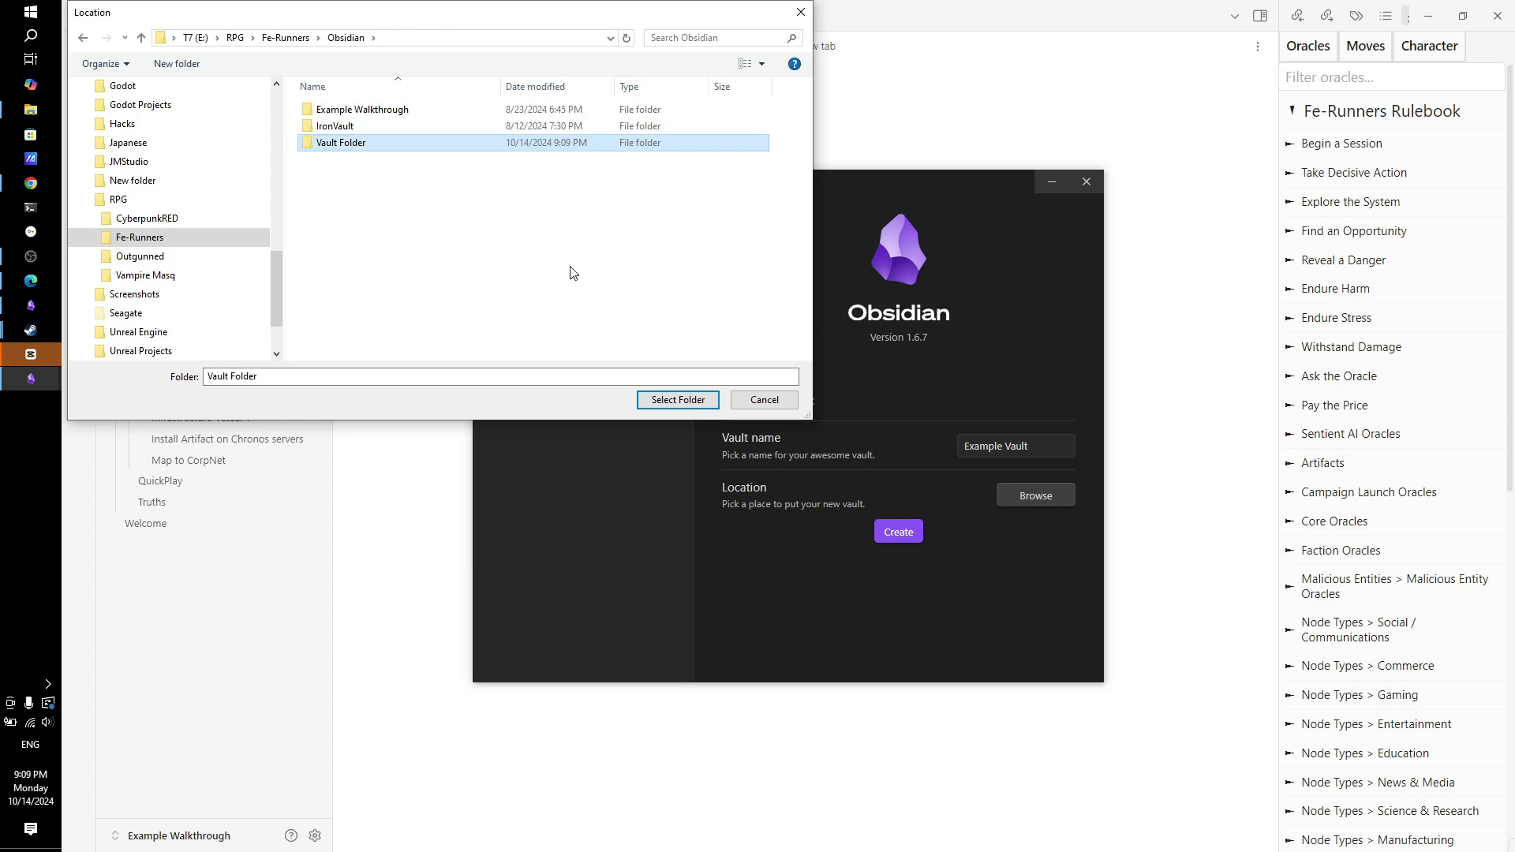
{"action": "left_click", "coordinate": [674, 399]}
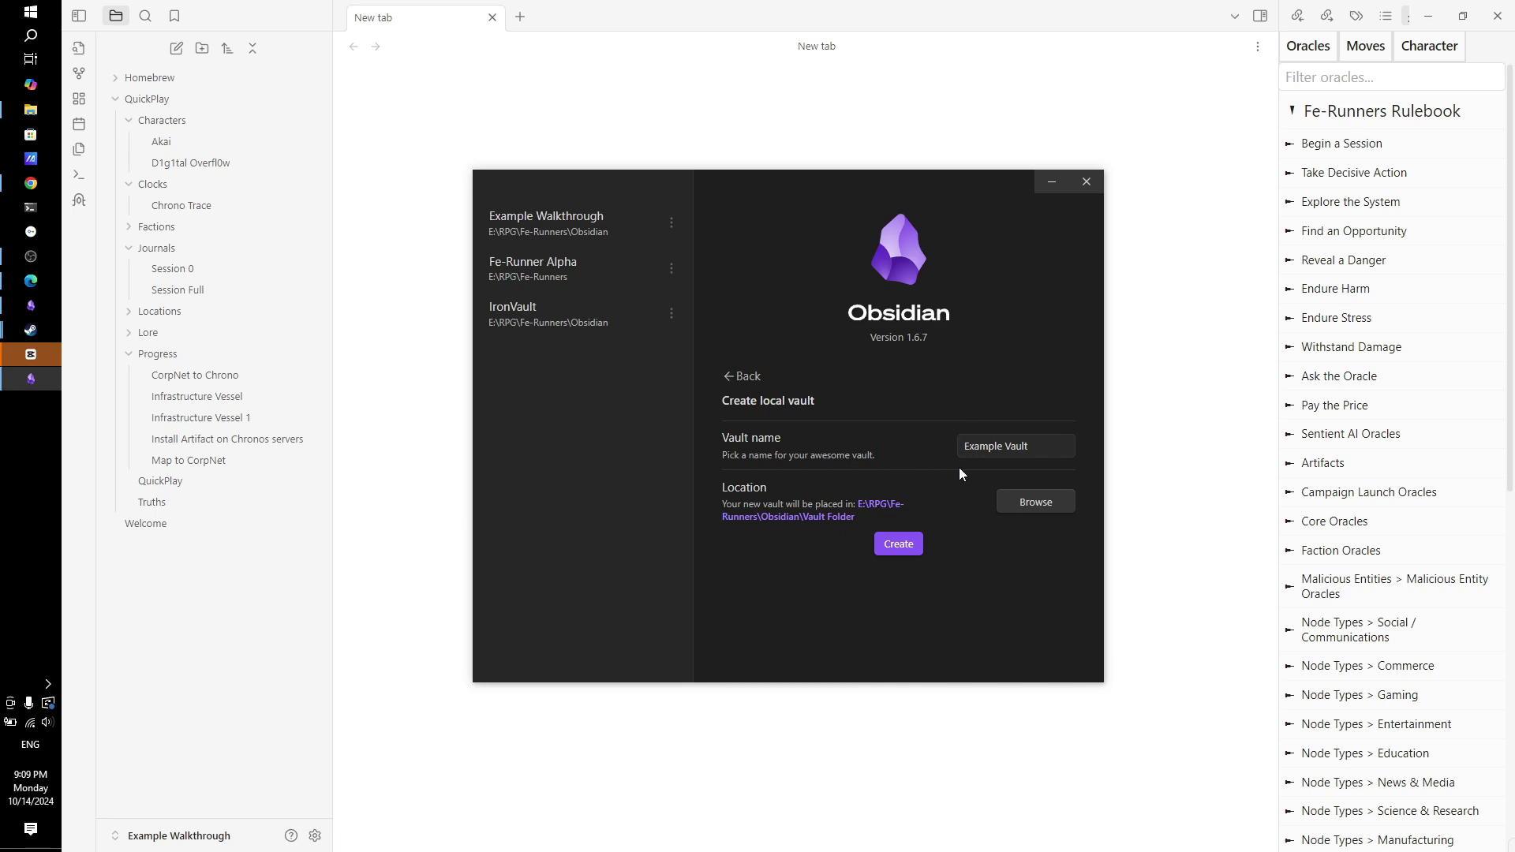
Create the vault with the chosen name and location and maximize its window.
{"action": "left_click", "coordinate": [913, 543]}
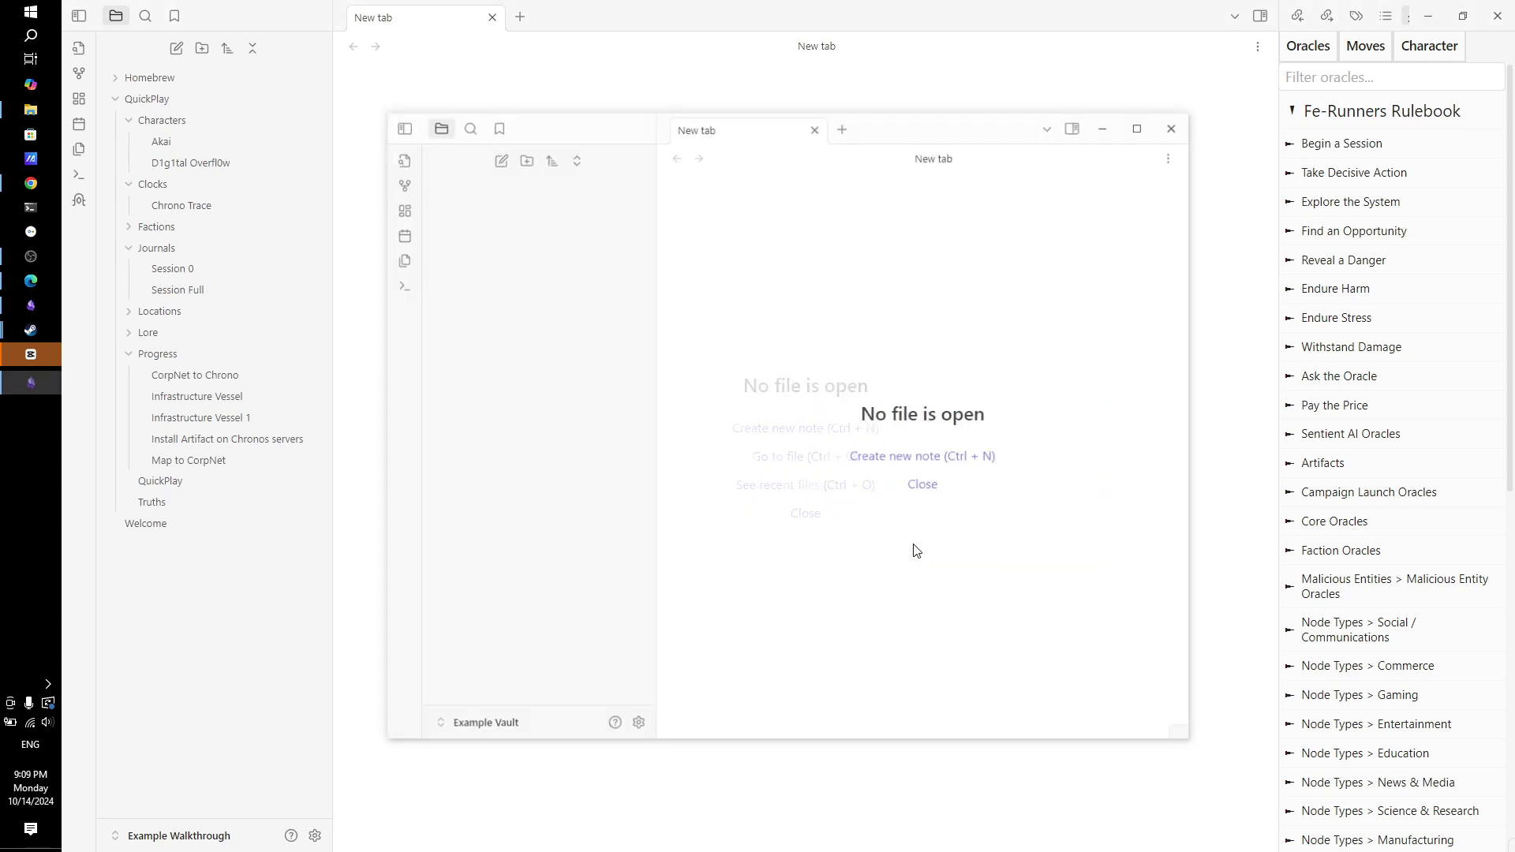
{"action": "left_click", "coordinate": [1138, 127]}
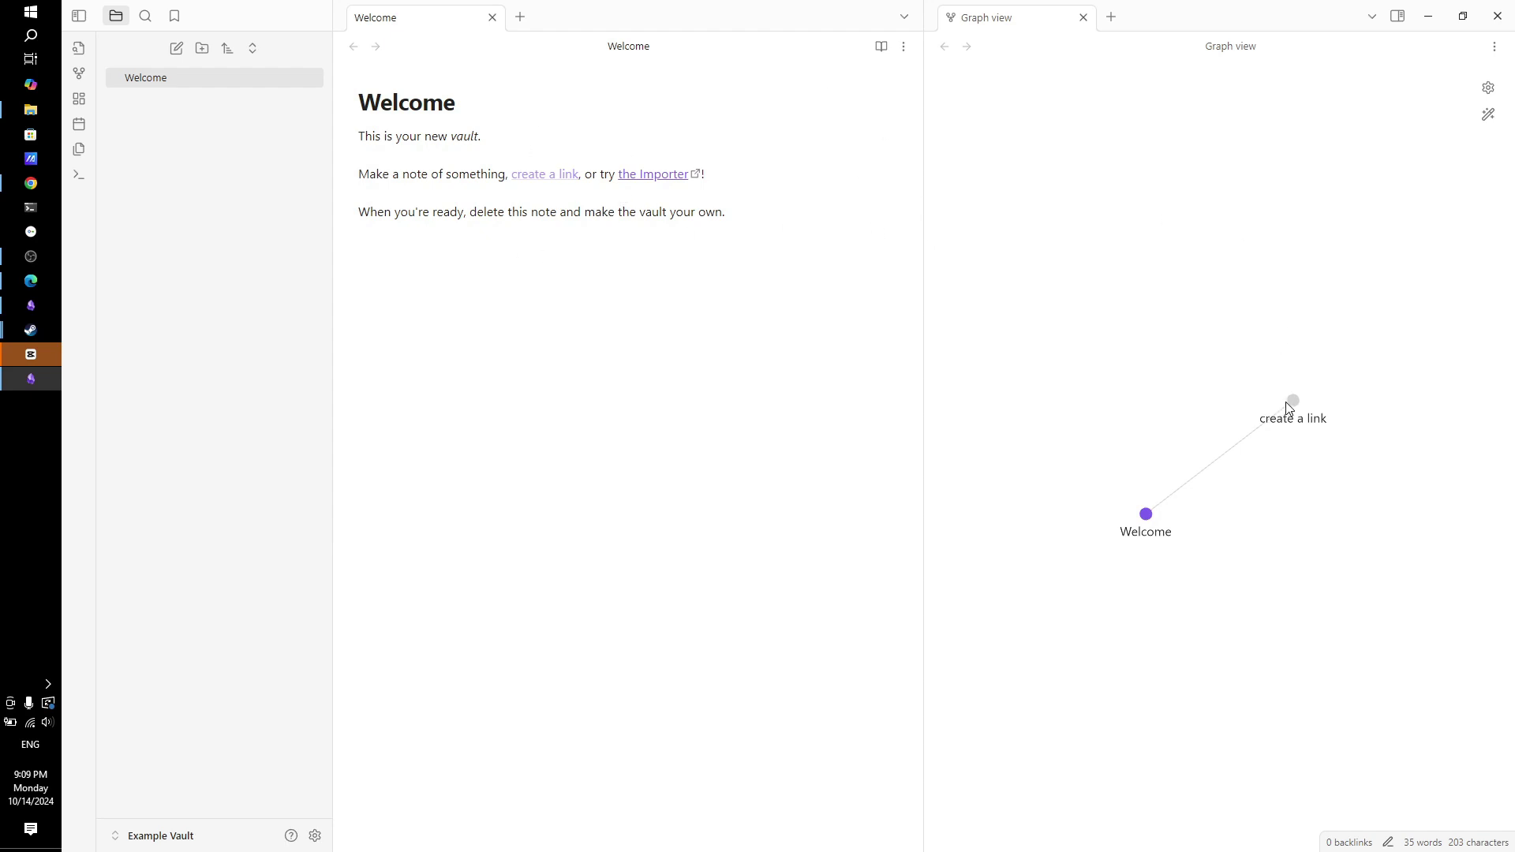
Close the graph view and the Welcome note in the new vault.
{"action": "left_click_drag", "start_coordinate": [1288, 403], "coordinate": [1207, 384]}
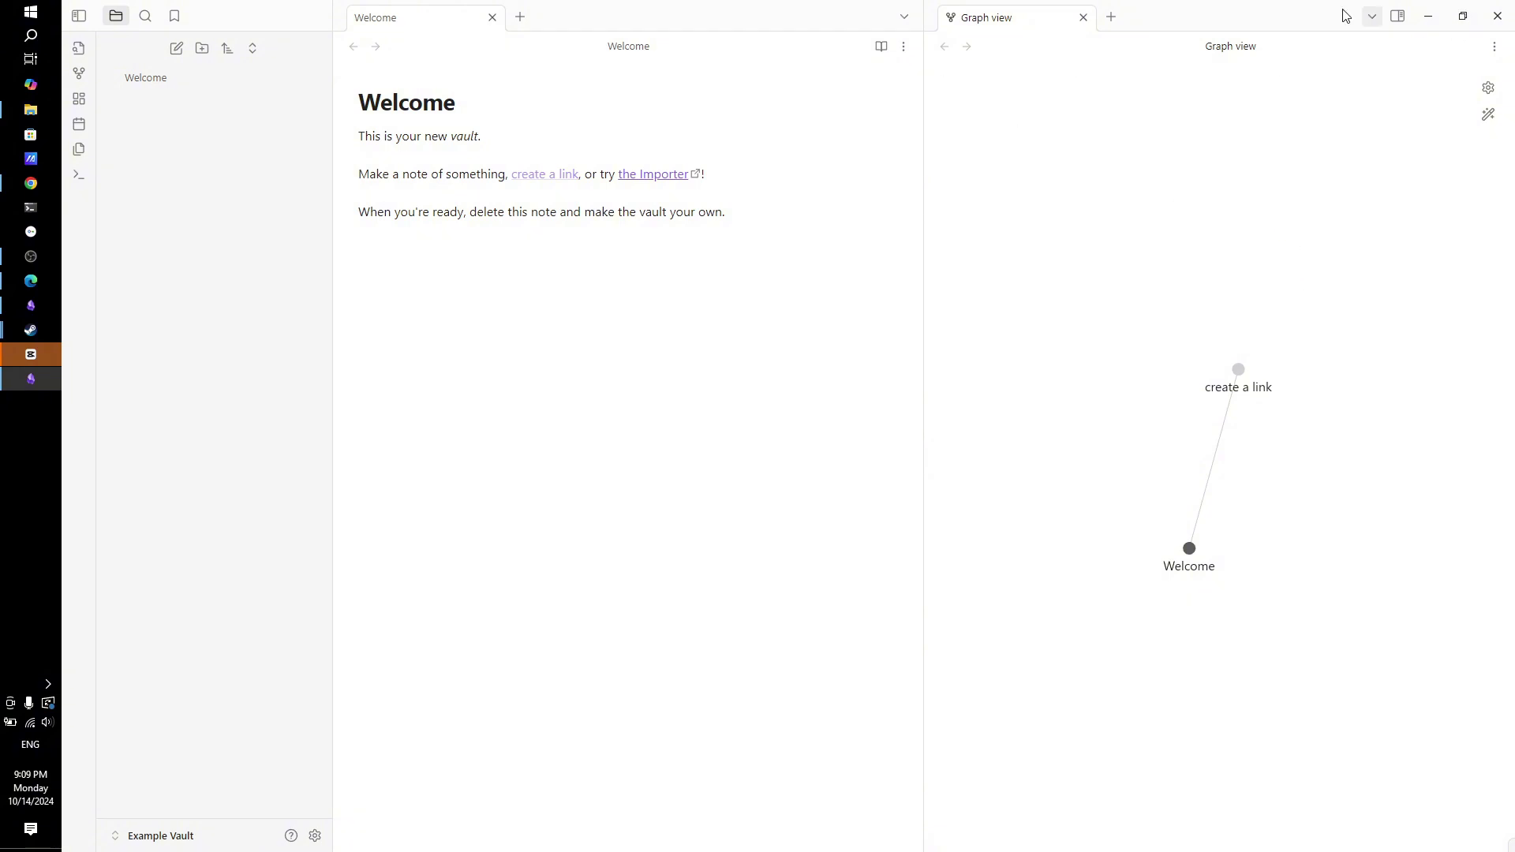
{"action": "left_click", "coordinate": [1083, 16]}
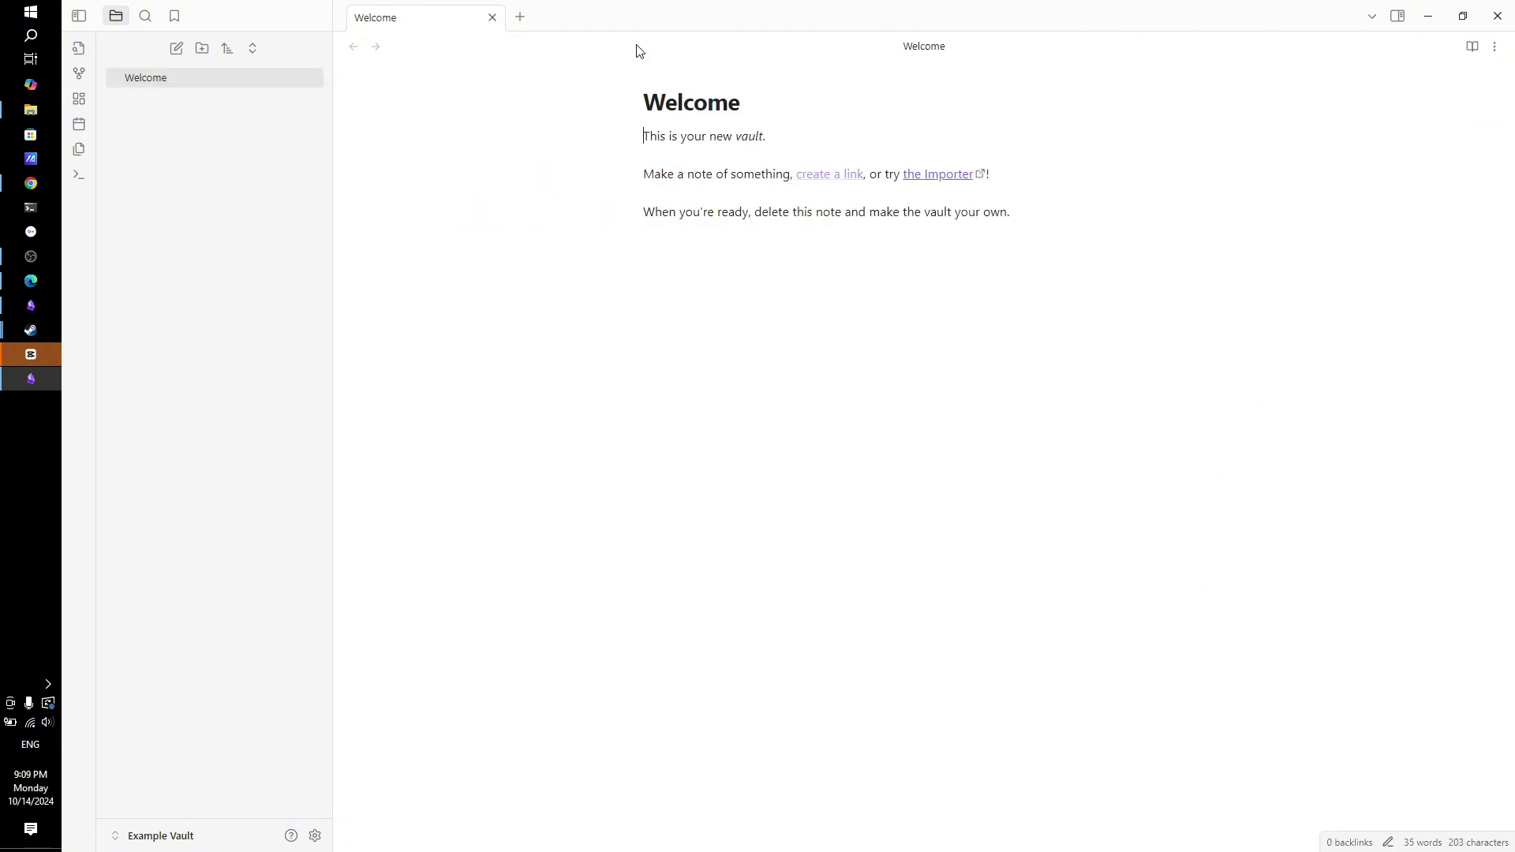
{"action": "left_click", "coordinate": [493, 17]}
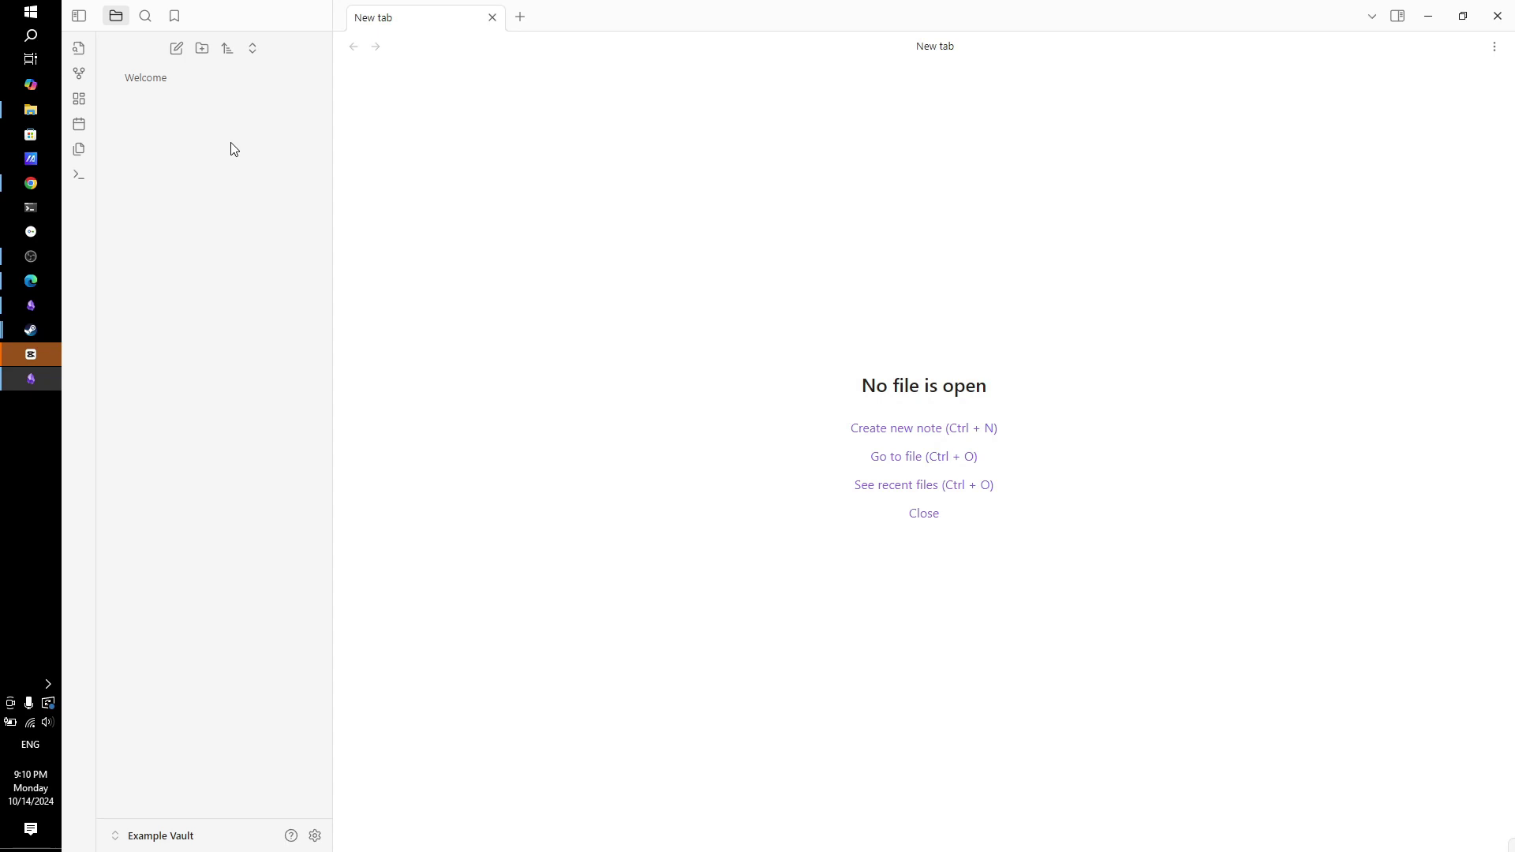
Create a folder named Homebrew in the root of the vault.
{"action": "left_click", "coordinate": [202, 49]}
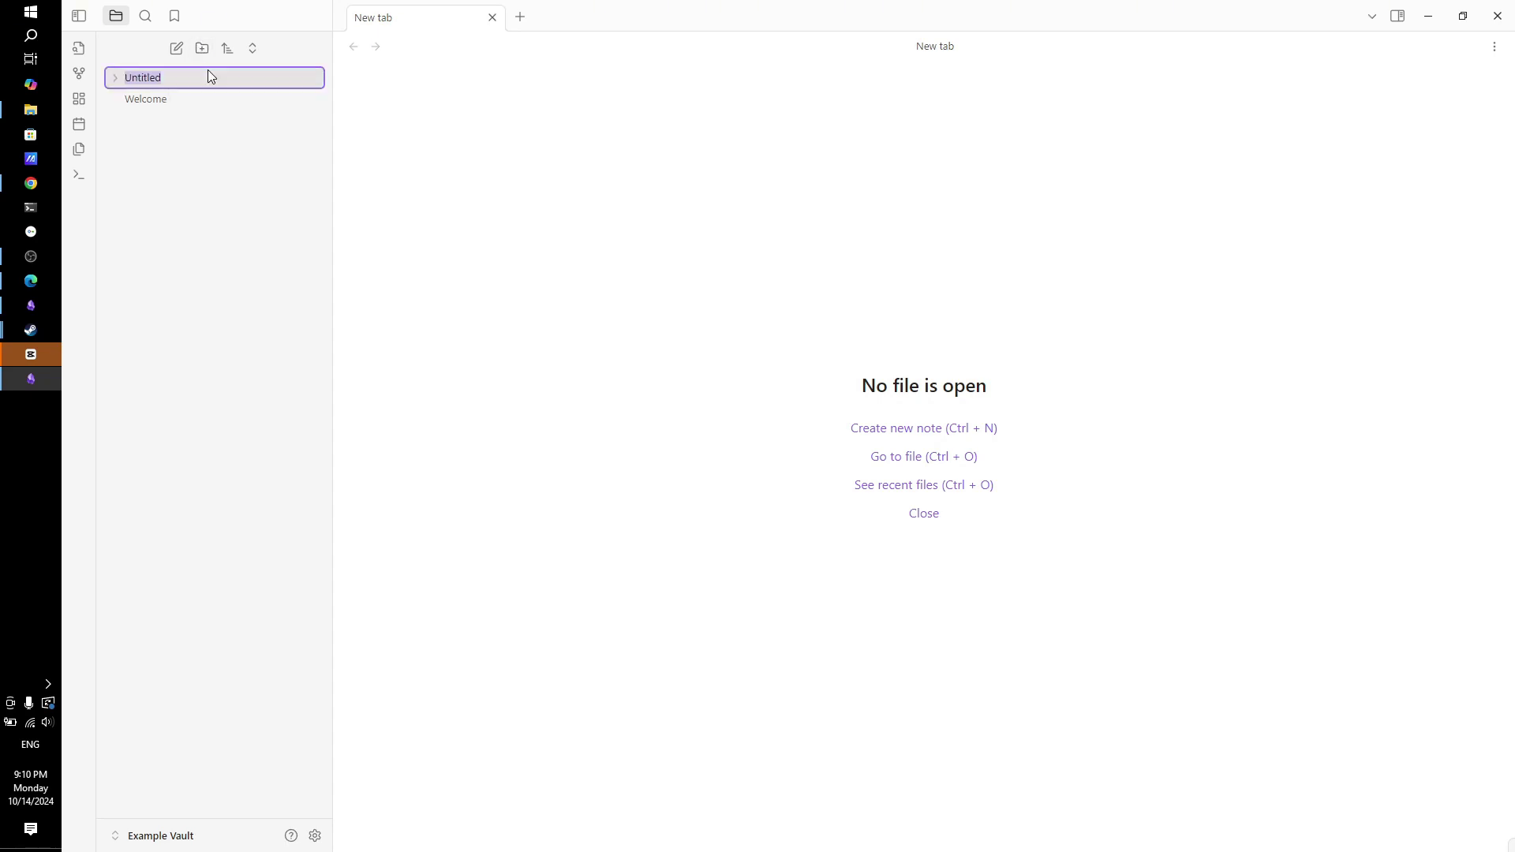
{"action": "type", "text": "Homebrew"}
{"action": "key", "text": "Return"}
Switch to the play guide in Edge, follow its link to fe_runners.json on GitHub, and examine the raw view and the options for saving the file.
{"action": "key", "text": "alt+Tab"}
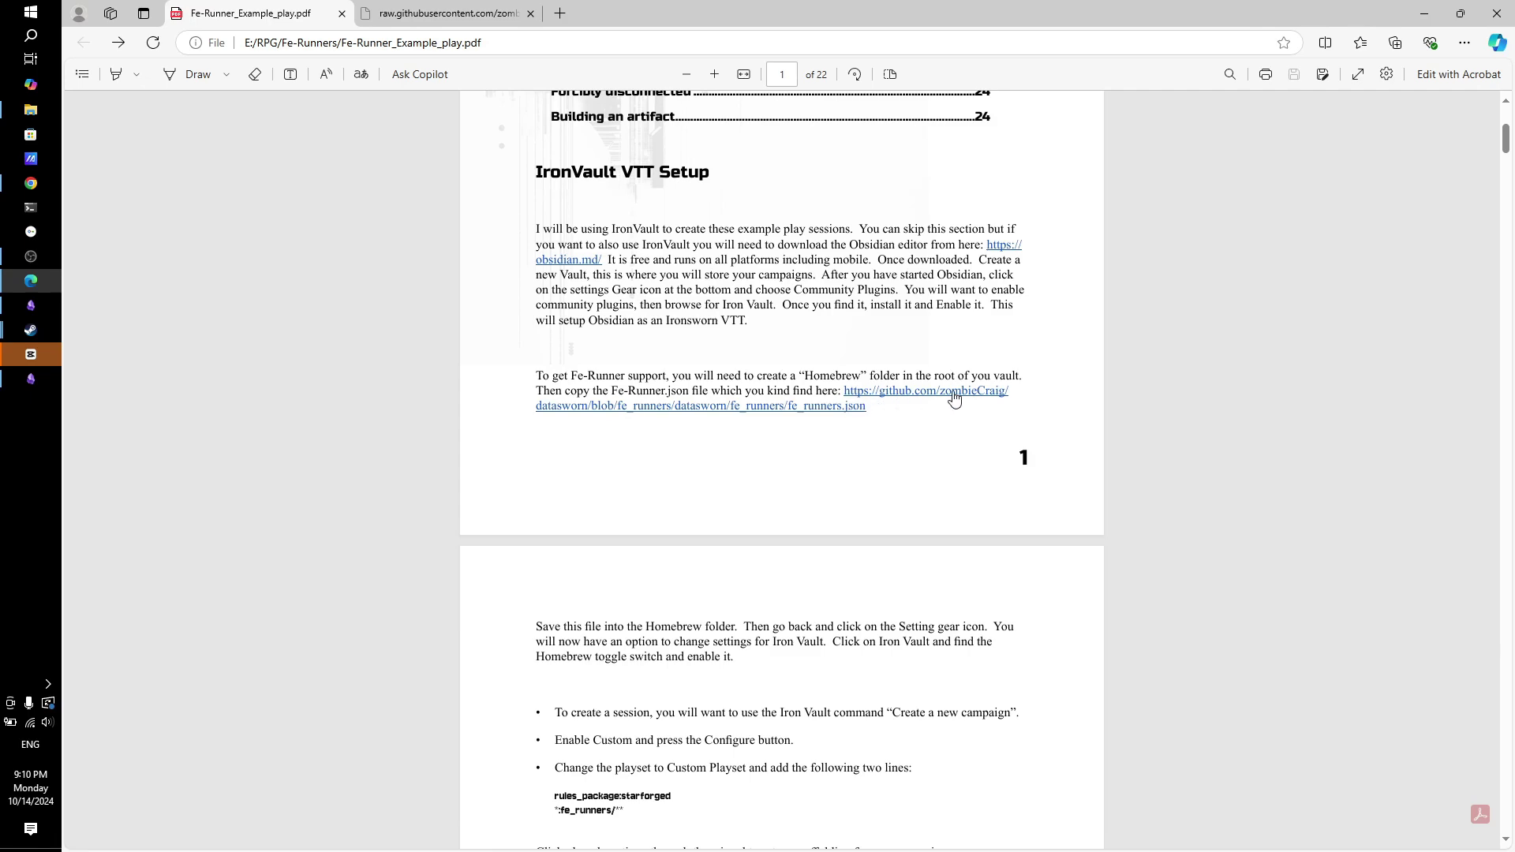
{"action": "left_click", "coordinate": [907, 399]}
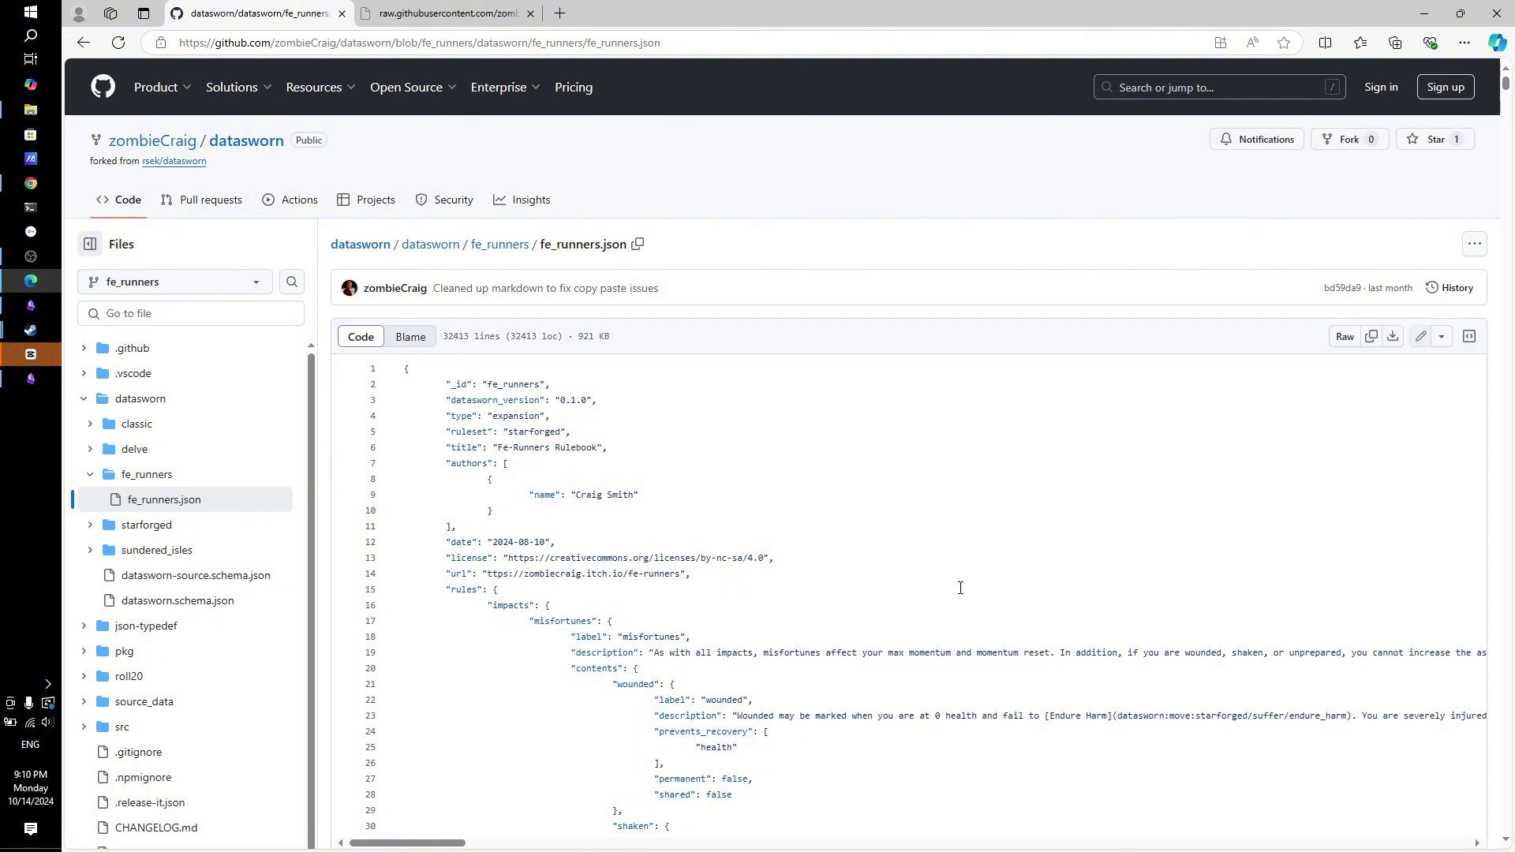
{"action": "left_click", "coordinate": [1345, 338]}
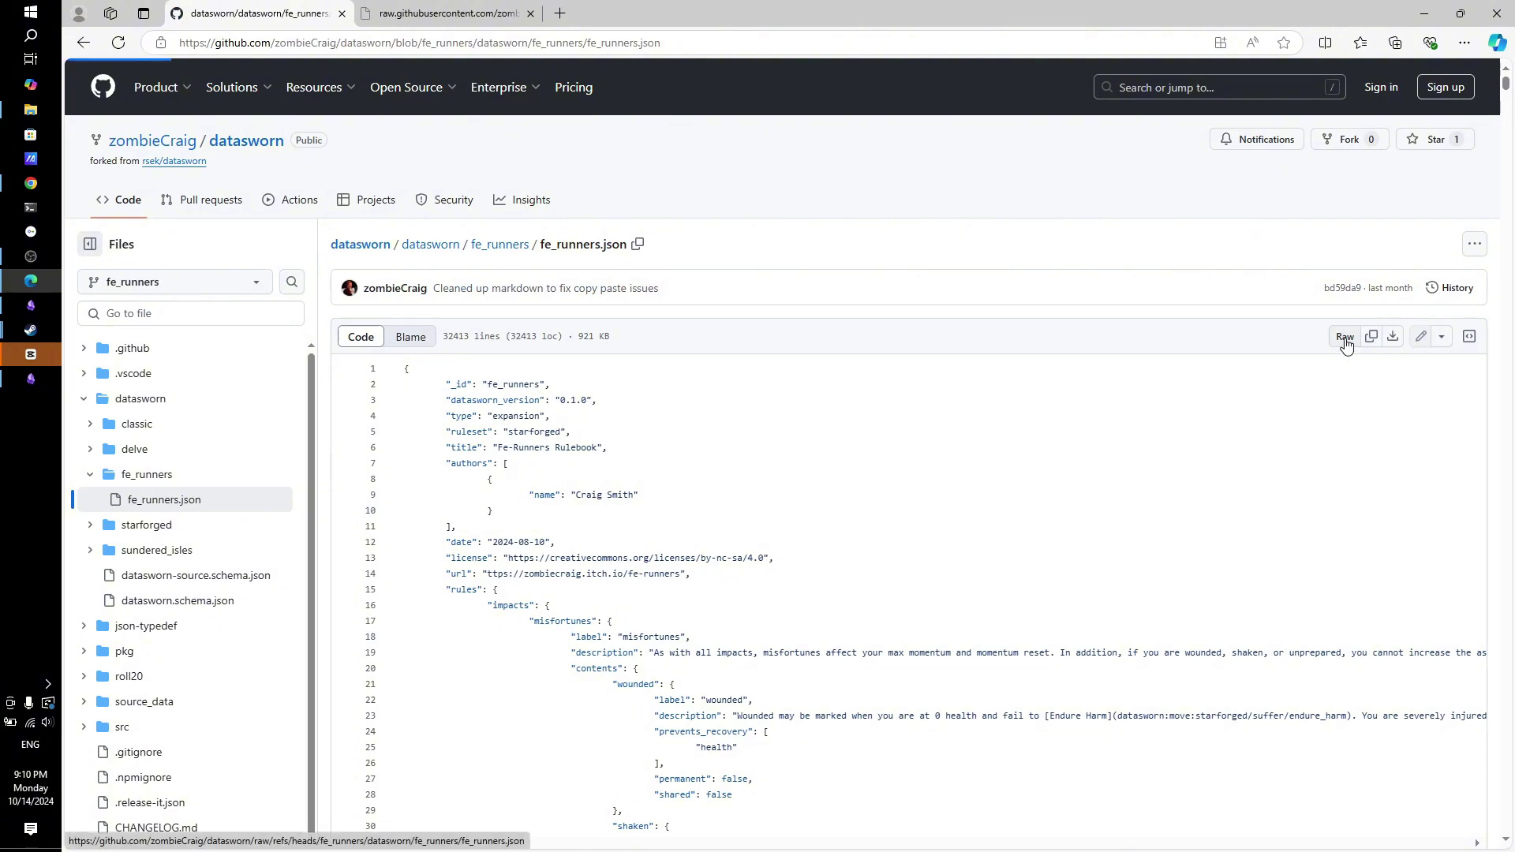
{"action": "right_click", "coordinate": [556, 276]}
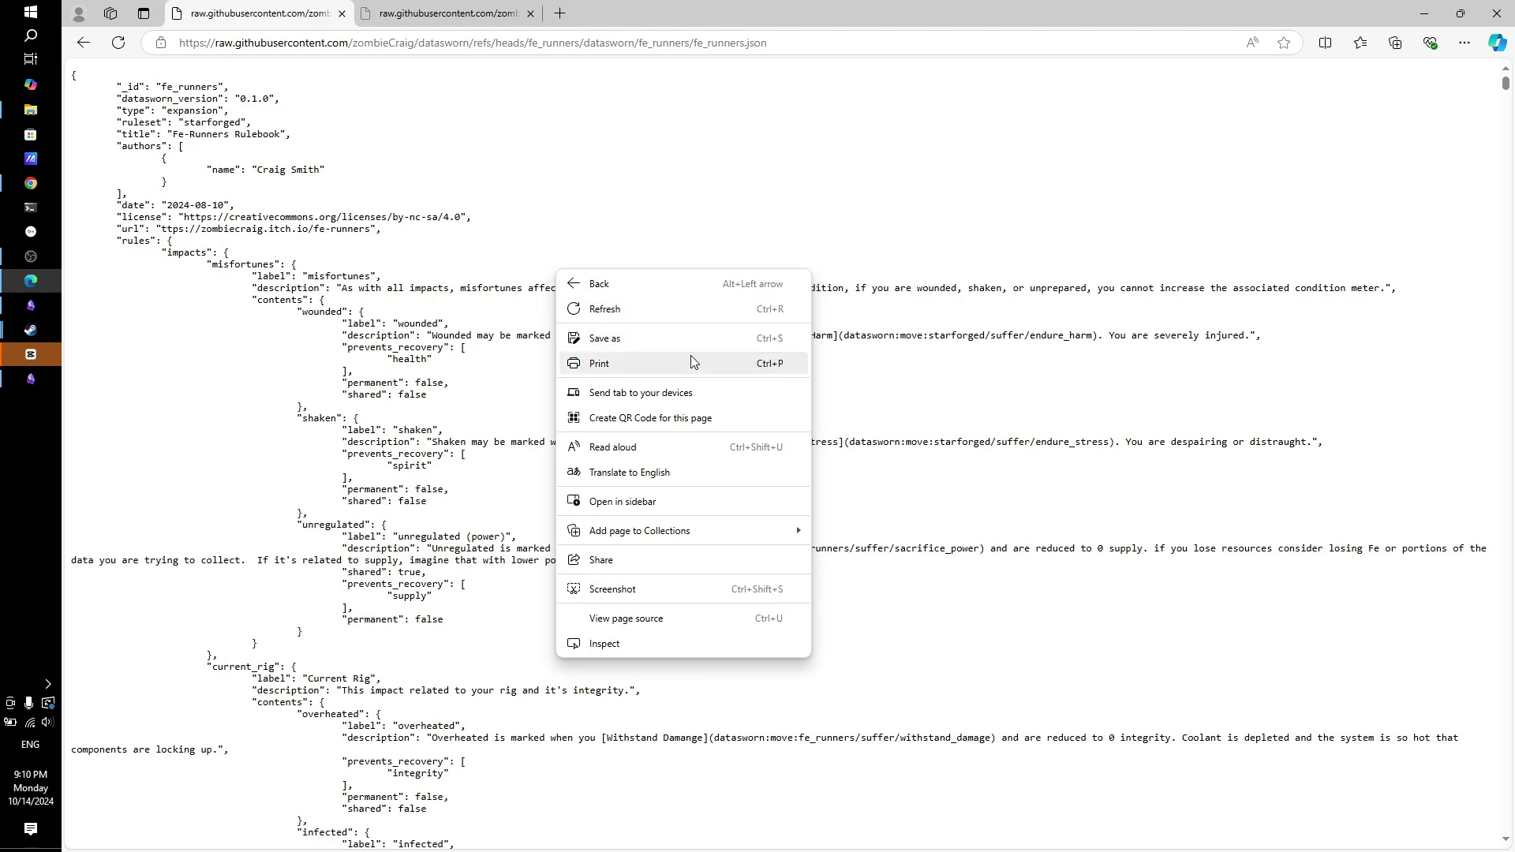
{"action": "left_click", "coordinate": [606, 150]}
{"action": "left_click", "coordinate": [83, 43]}
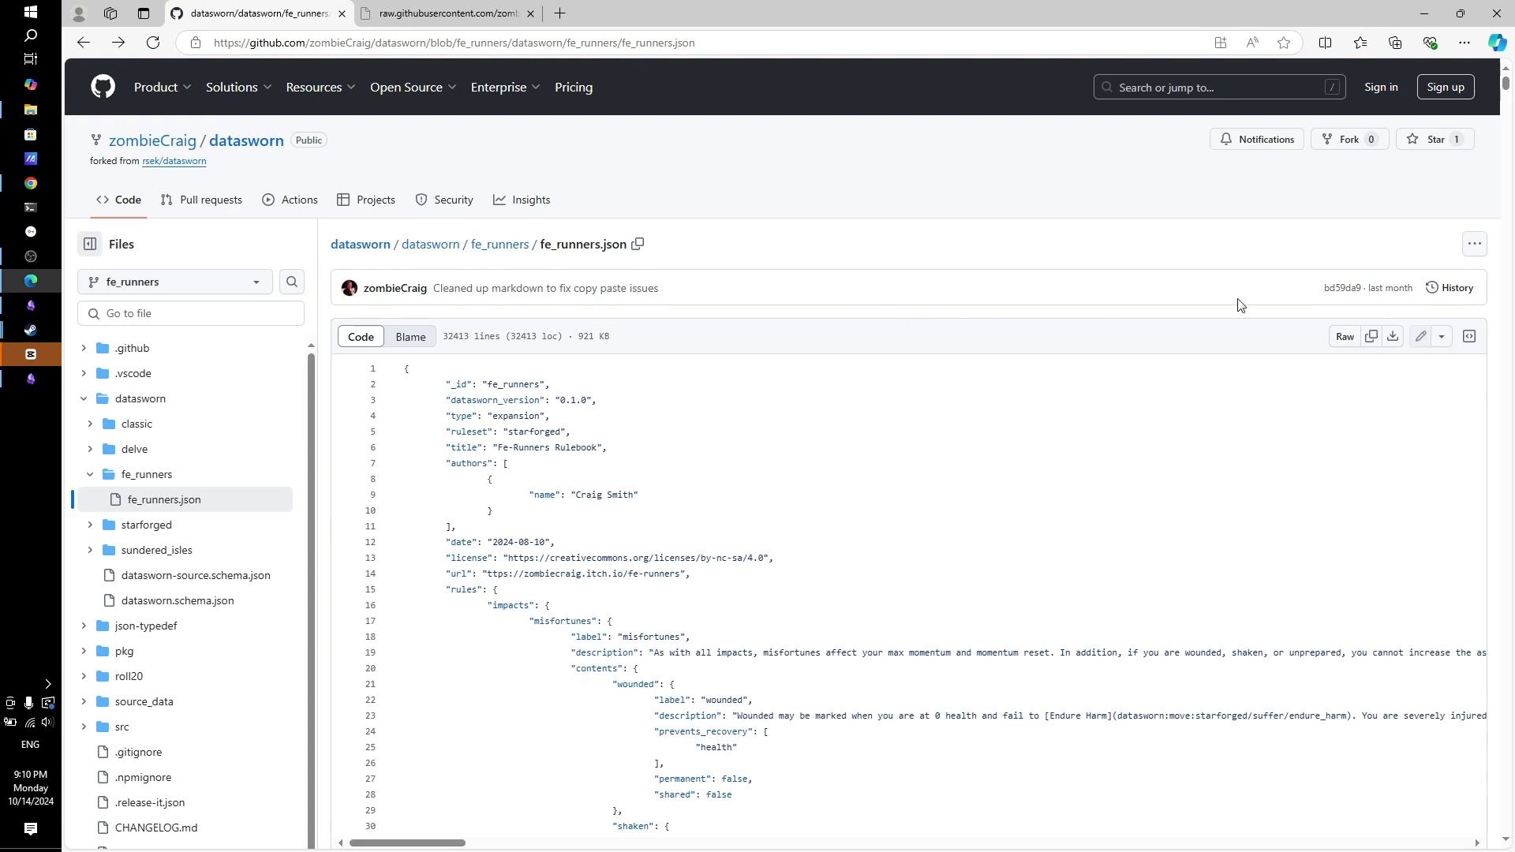
{"action": "left_click", "coordinate": [1473, 255]}
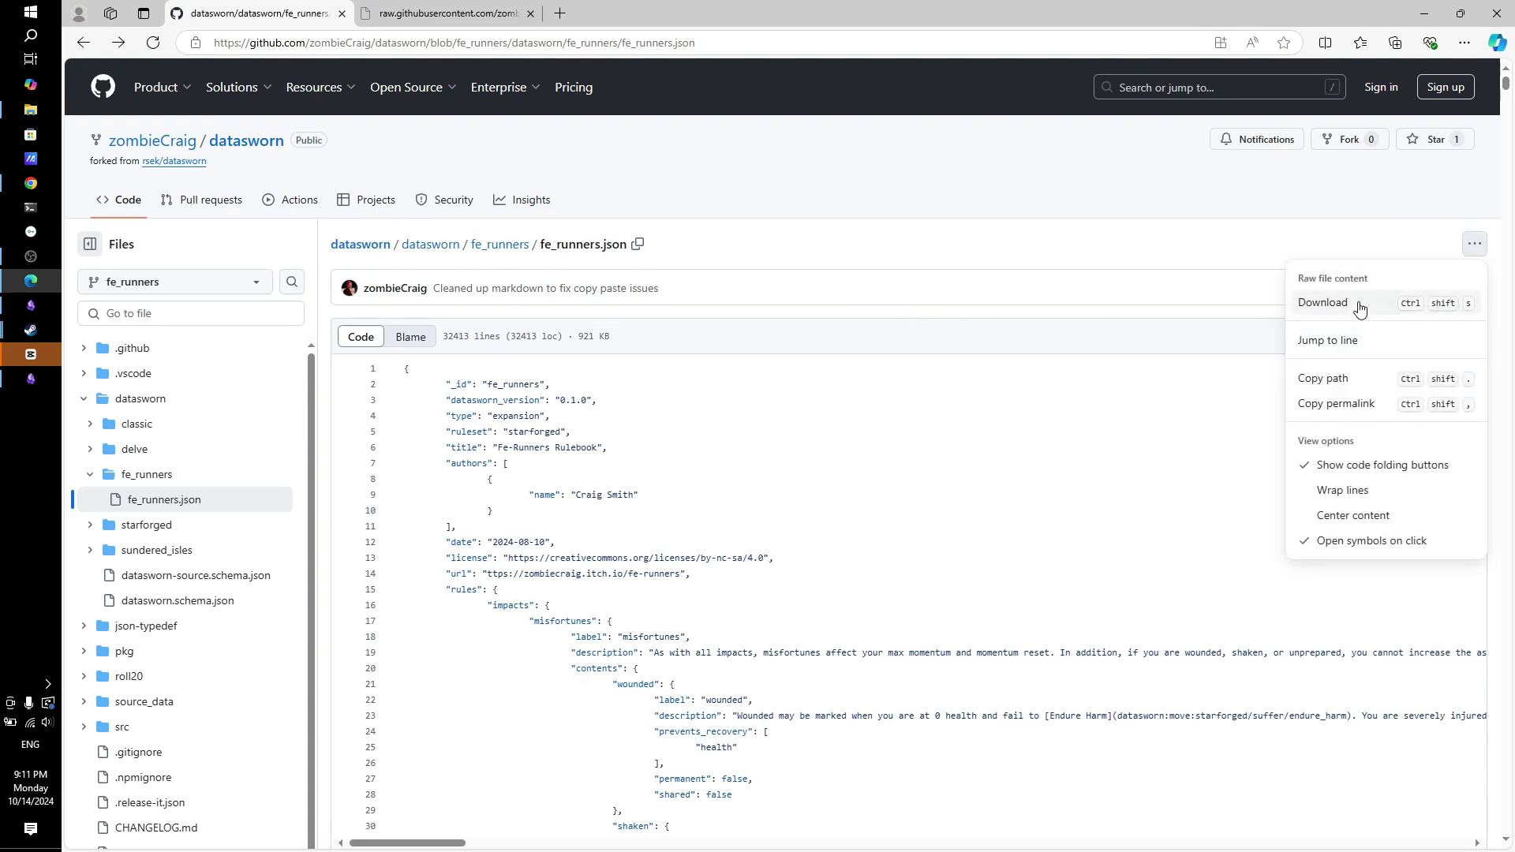
{"action": "left_click", "coordinate": [1182, 229]}
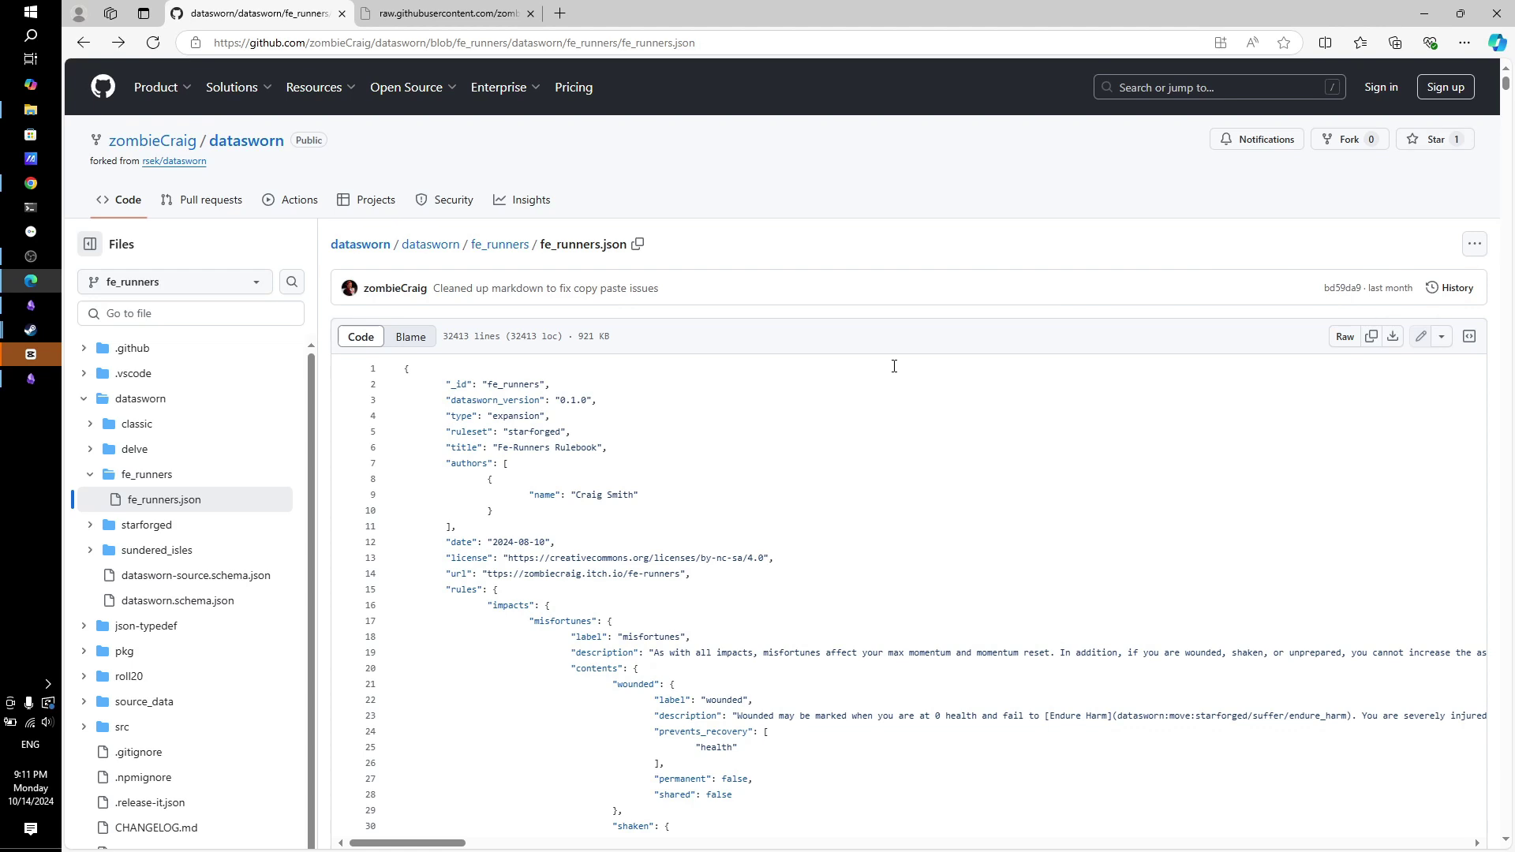
Switch to File Explorer and paste the copied fe_runners.json into Vault Folder\Example Vault\Homebrew.
{"action": "key", "text": "alt+Tab"}
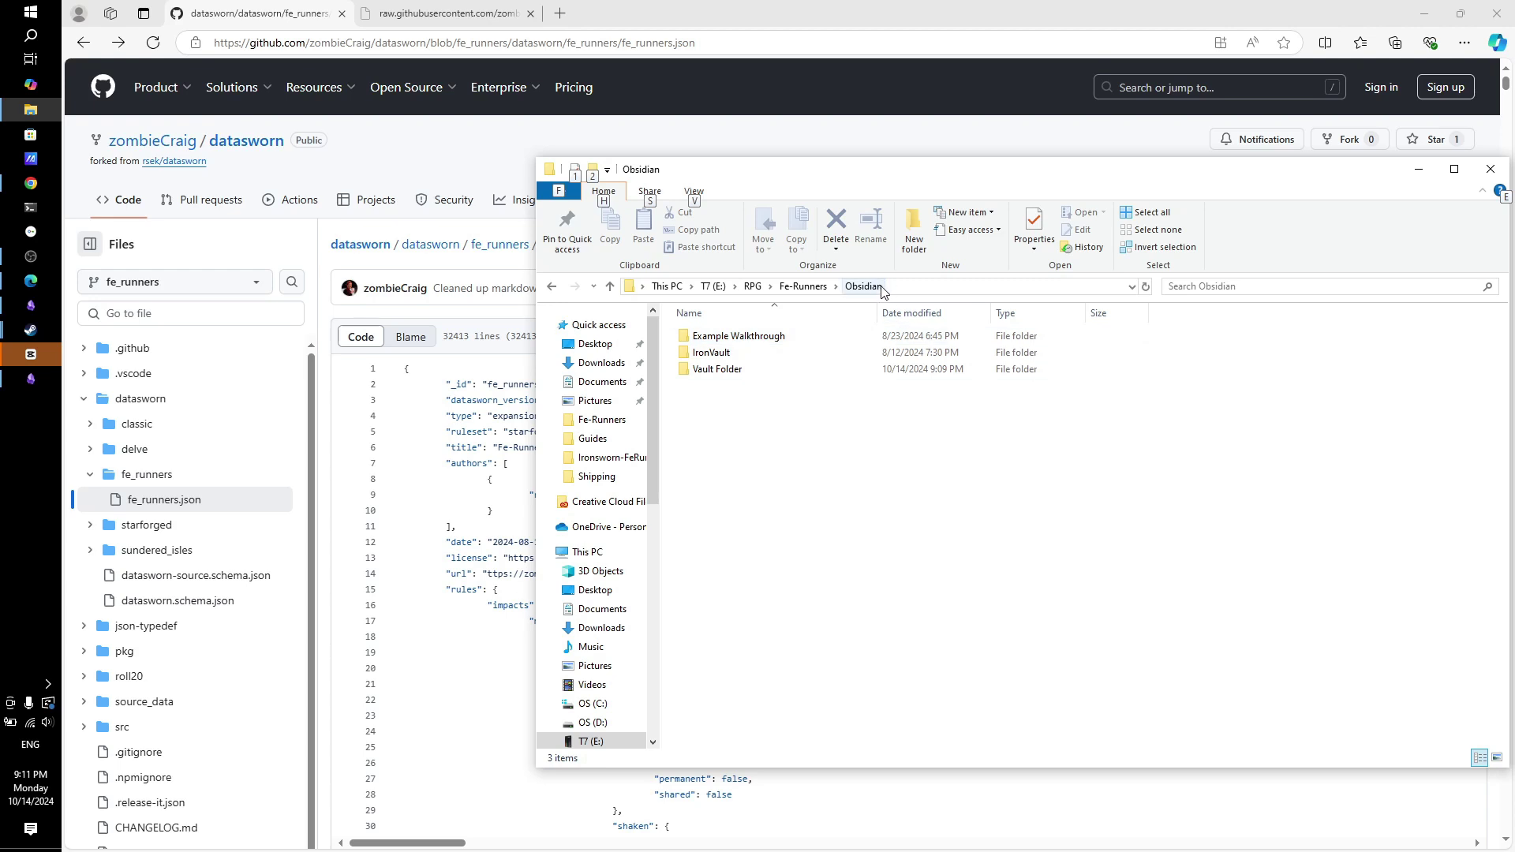
{"action": "double_click", "coordinate": [703, 373]}
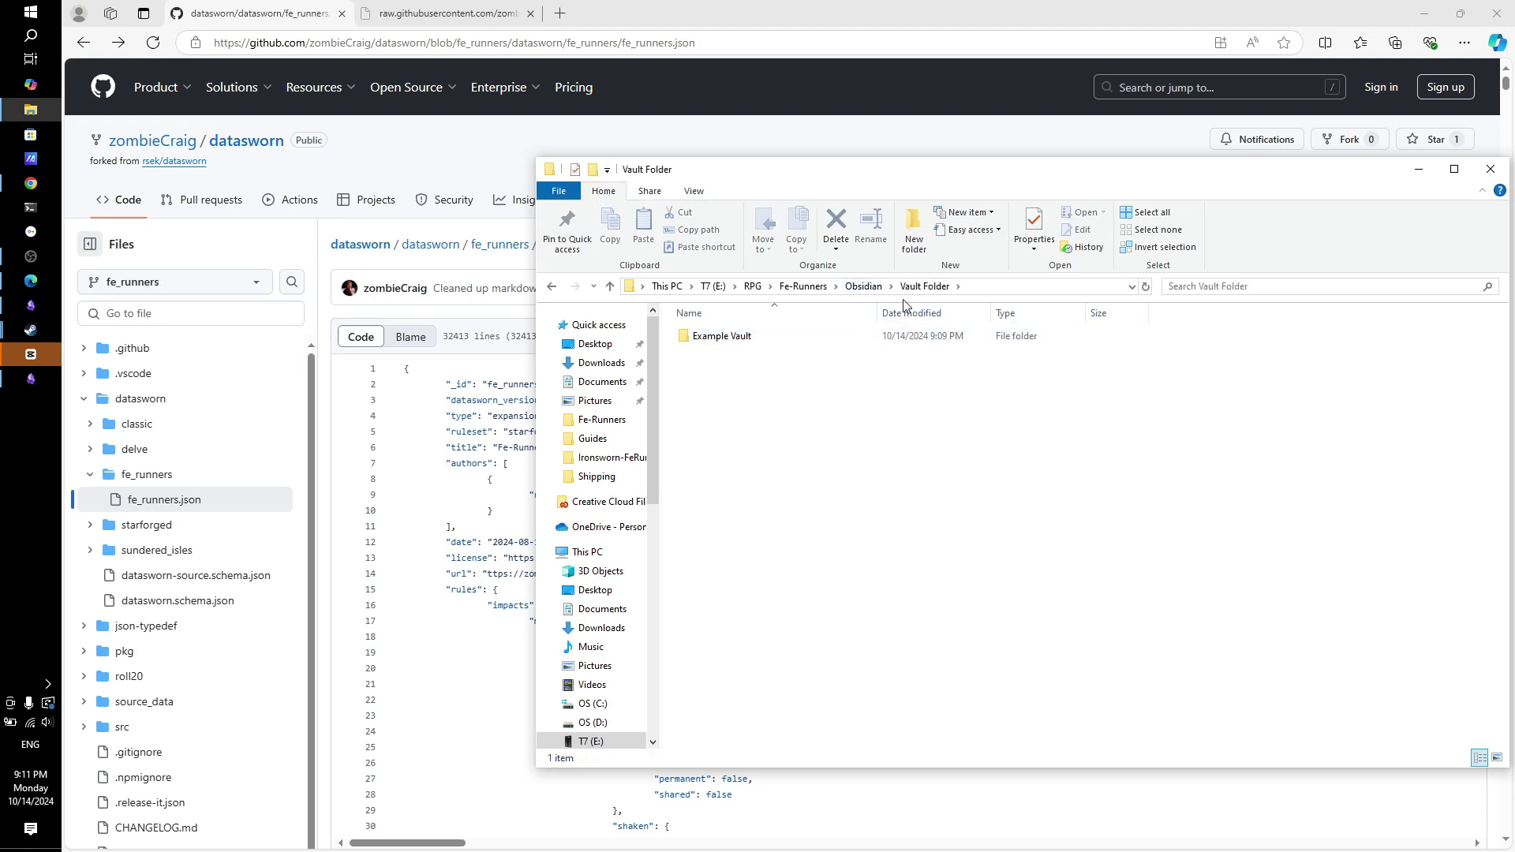
{"action": "double_click", "coordinate": [734, 345]}
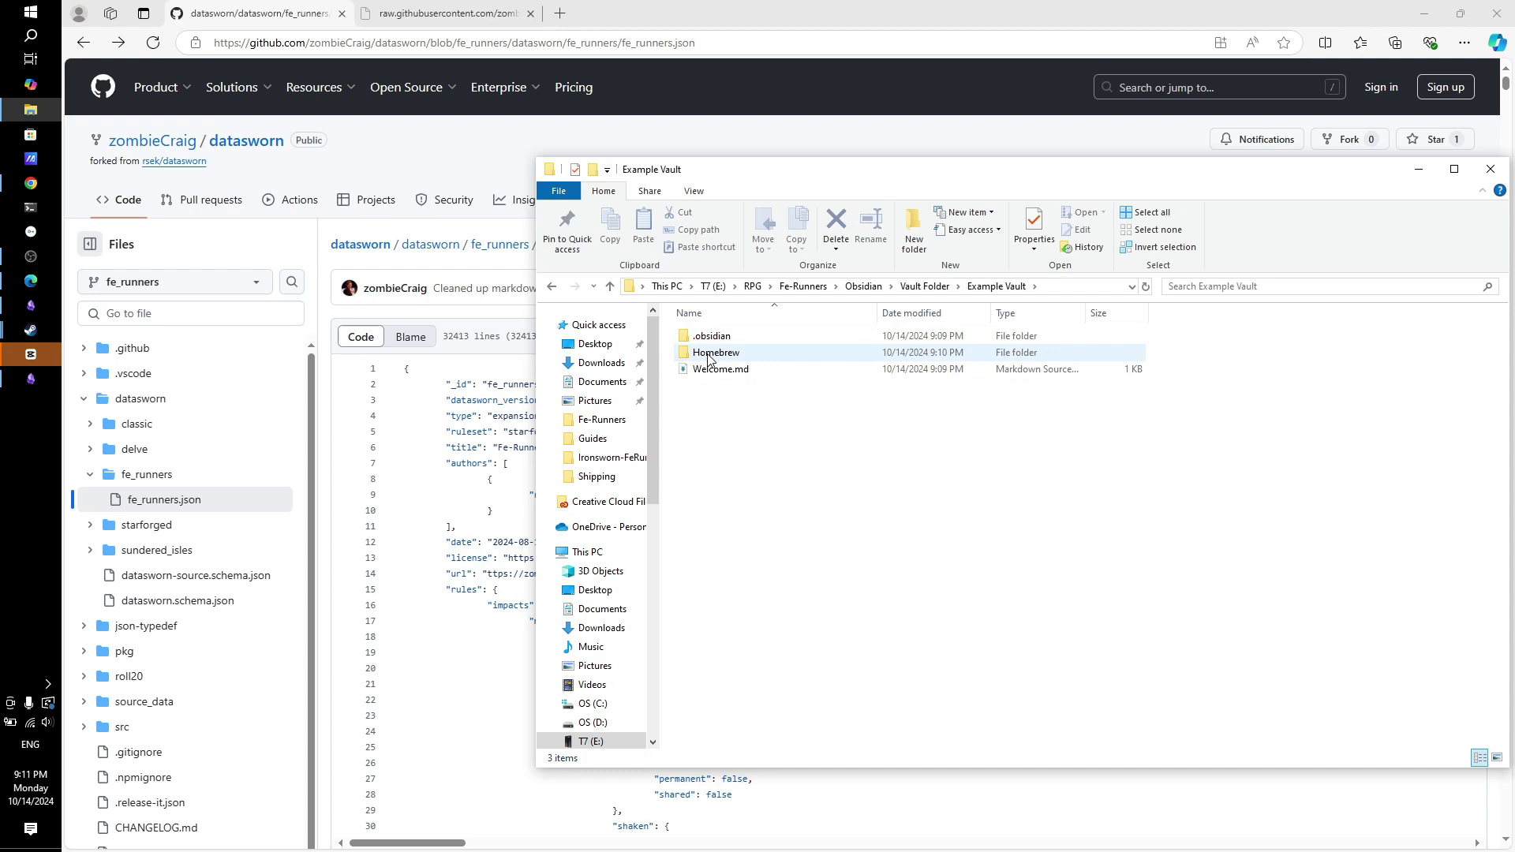
{"action": "double_click", "coordinate": [710, 355]}
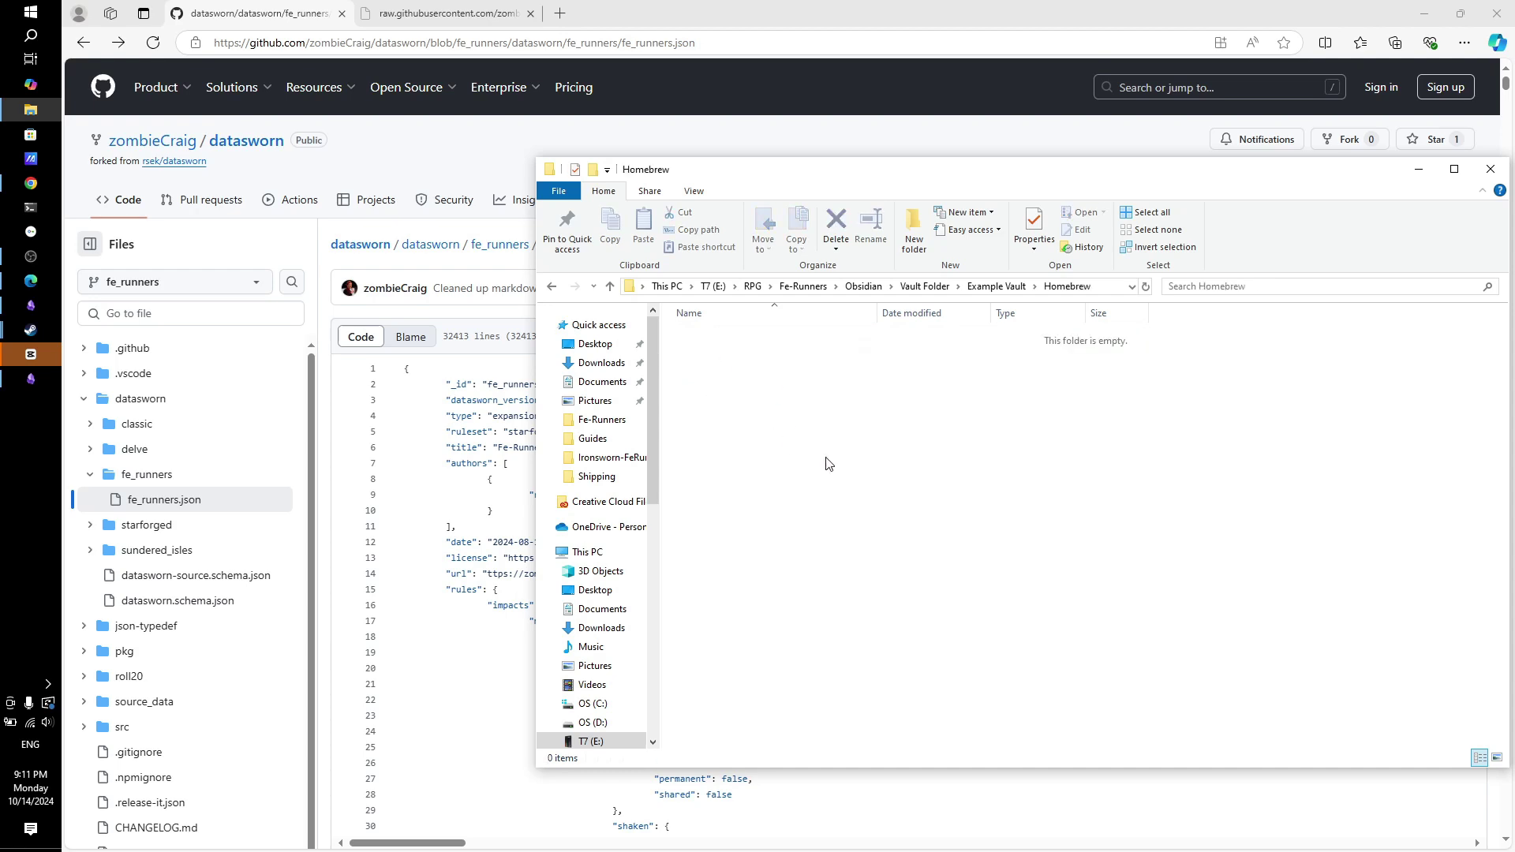
{"action": "key", "text": "ctrl+v"}
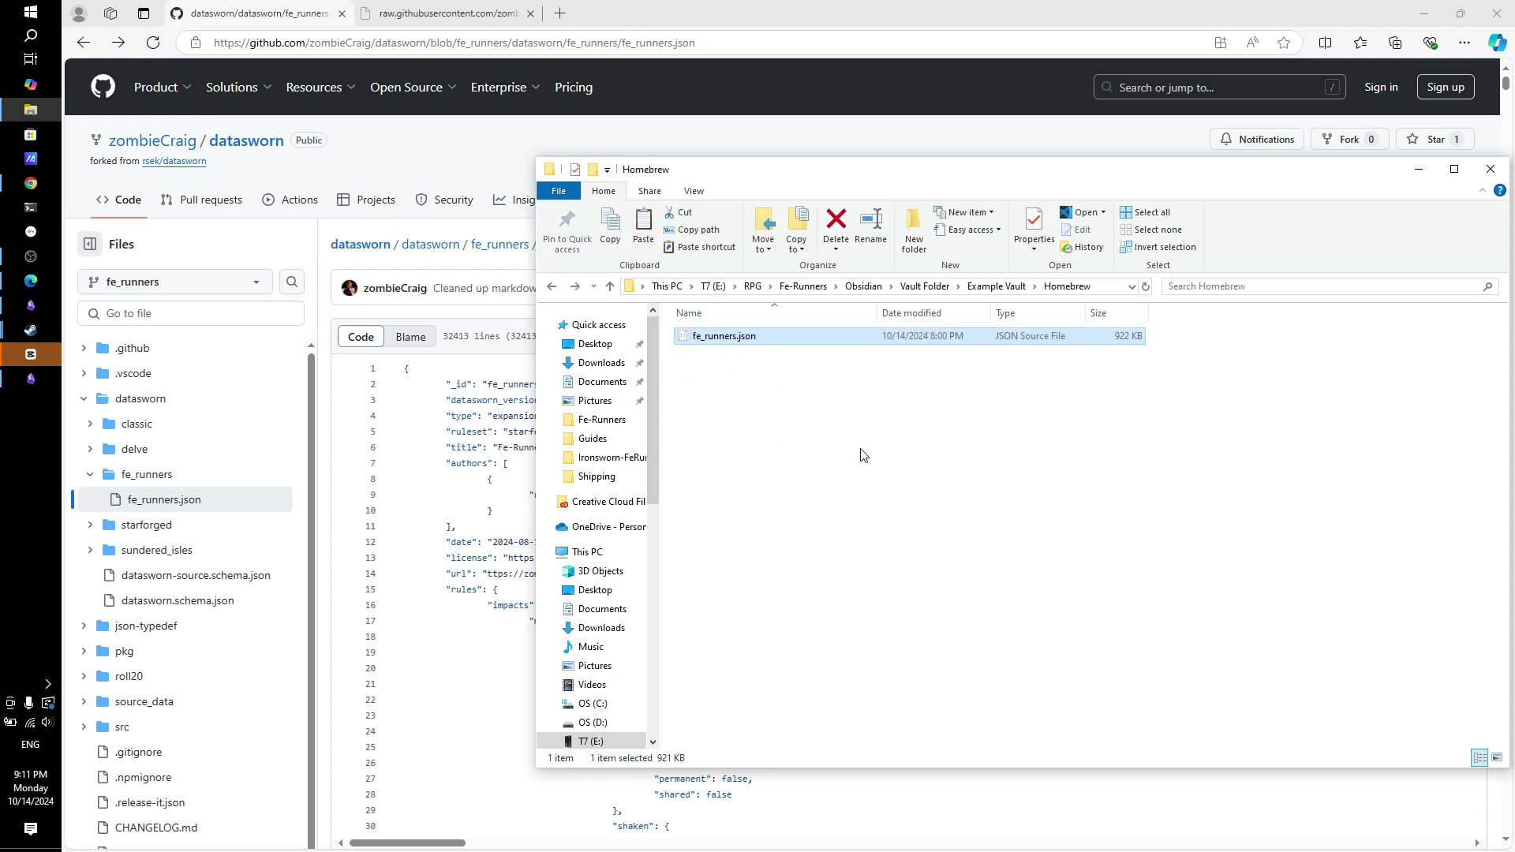
{"action": "left_click", "coordinate": [863, 511]}
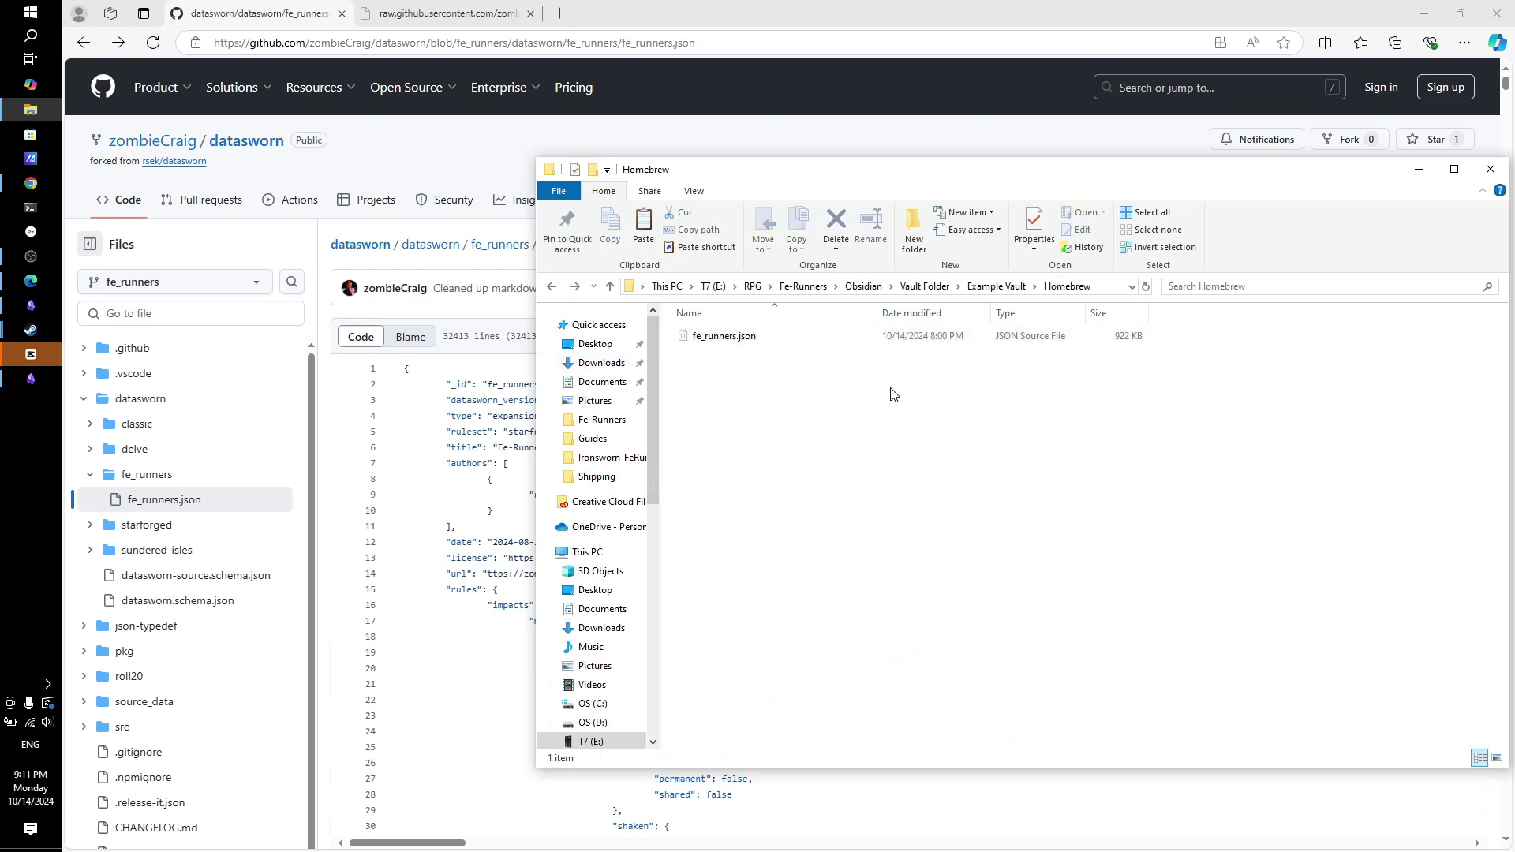
Return to the Example Vault in Obsidian and turn on community plugins in its settings.
{"action": "left_click", "coordinate": [31, 379]}
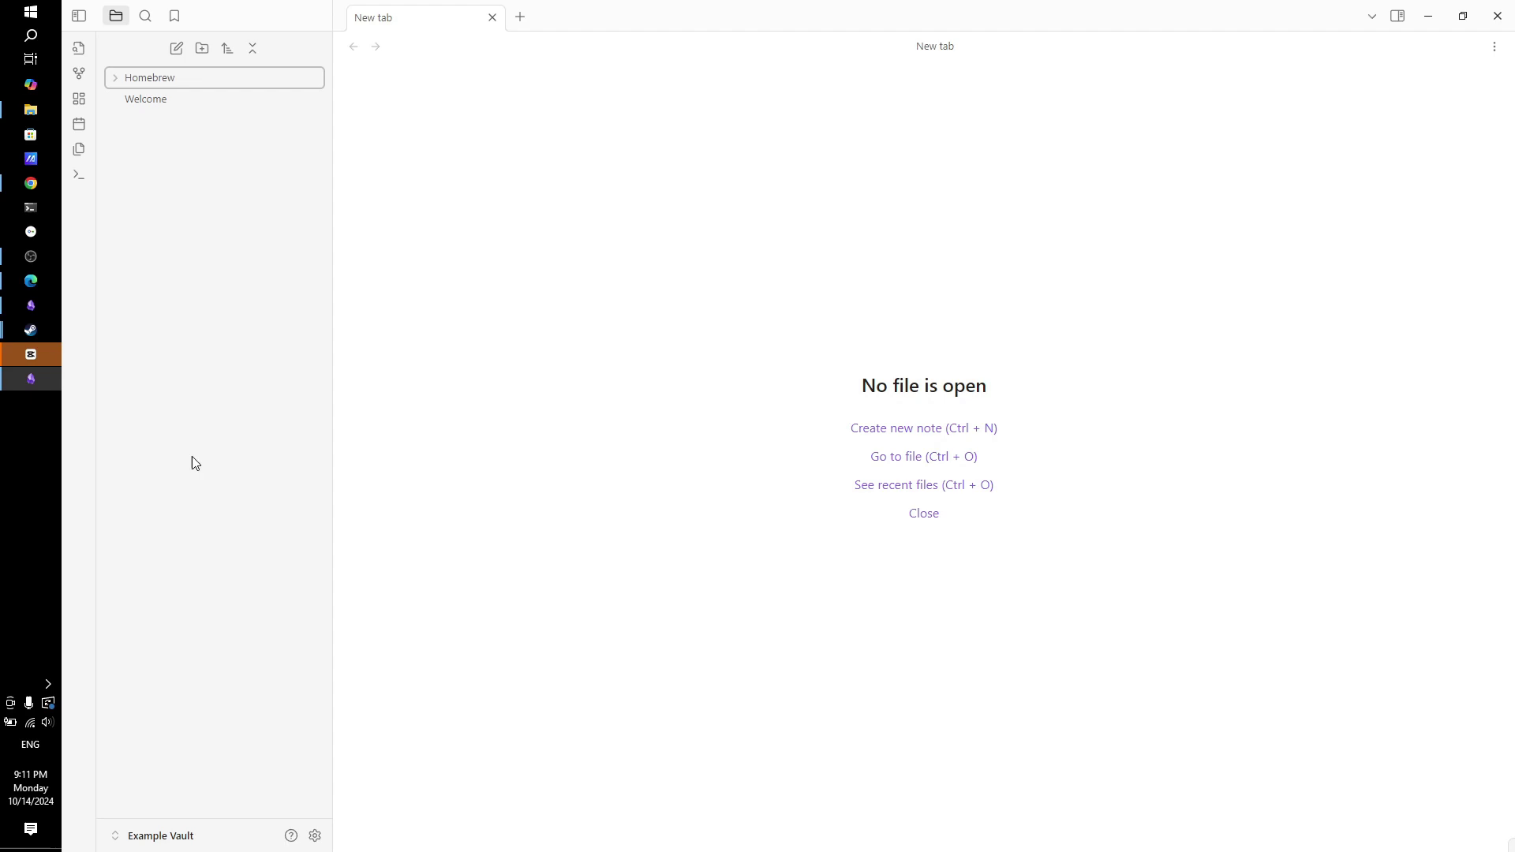
{"action": "left_click", "coordinate": [315, 837]}
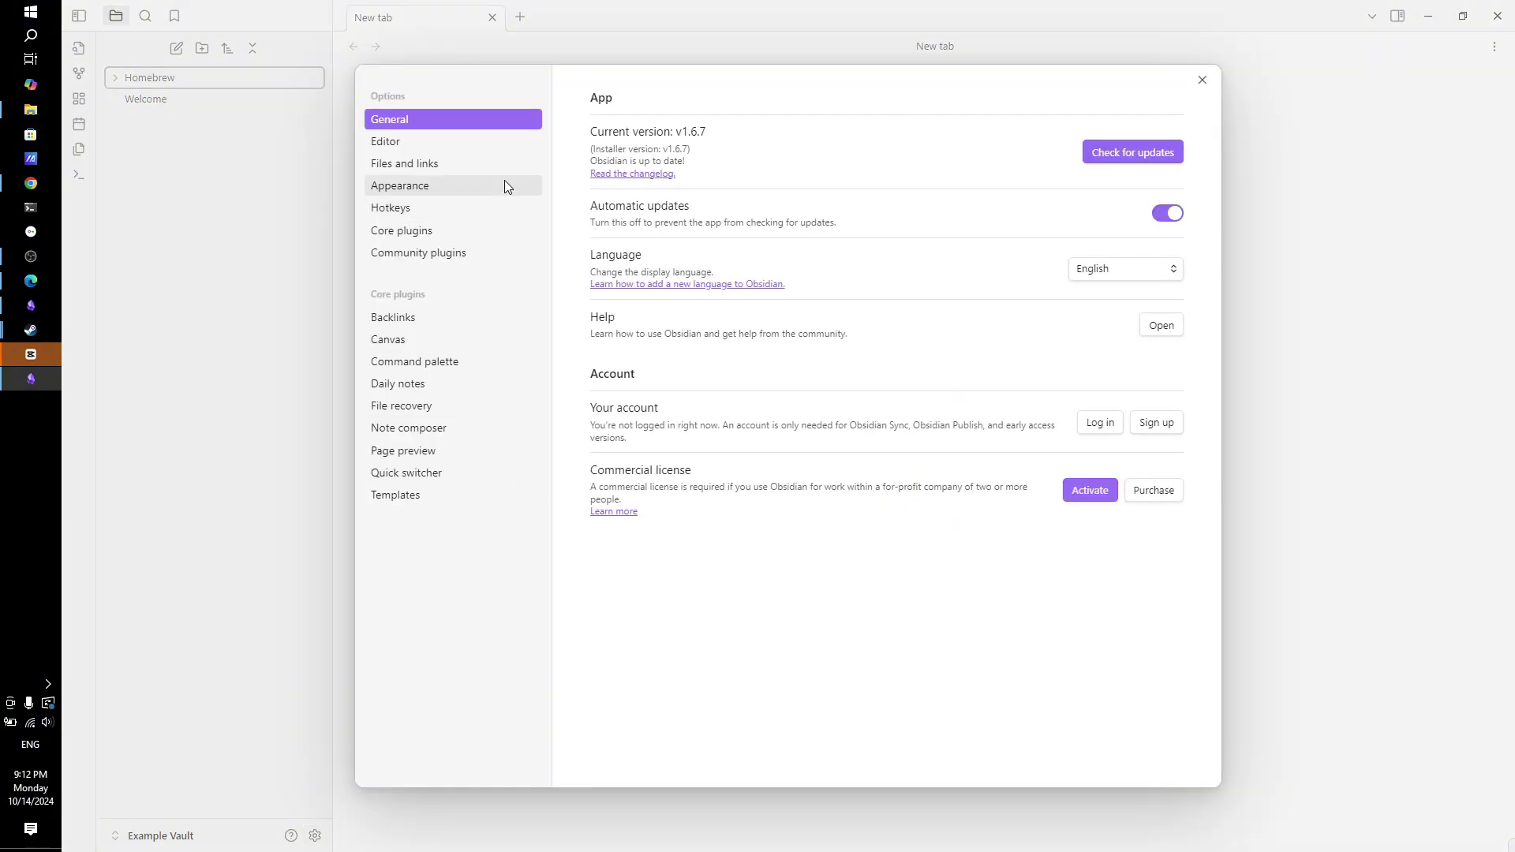
{"action": "left_click", "coordinate": [470, 255]}
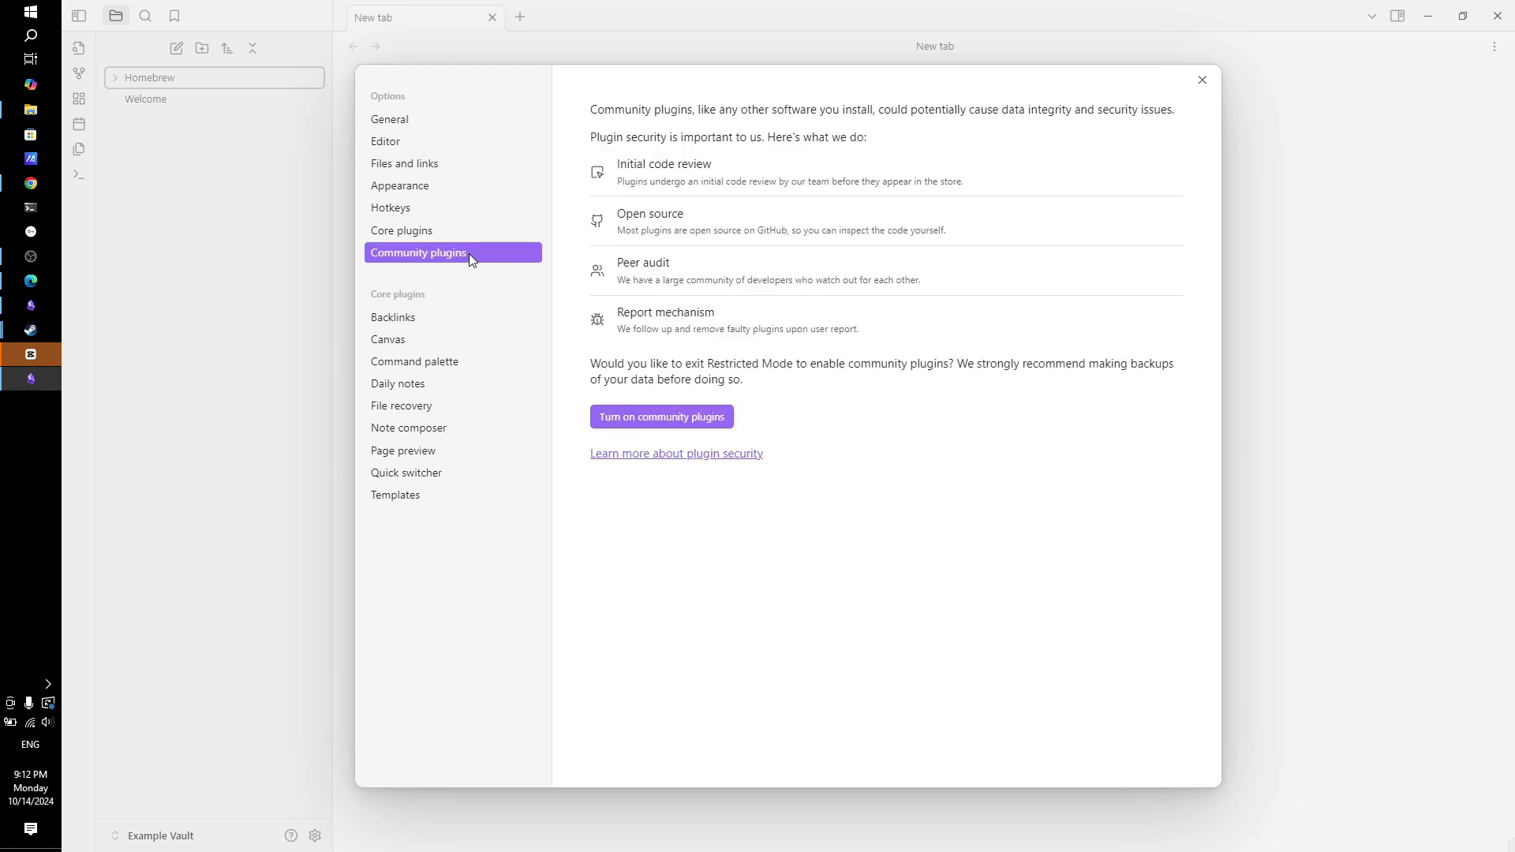
{"action": "left_click", "coordinate": [658, 416]}
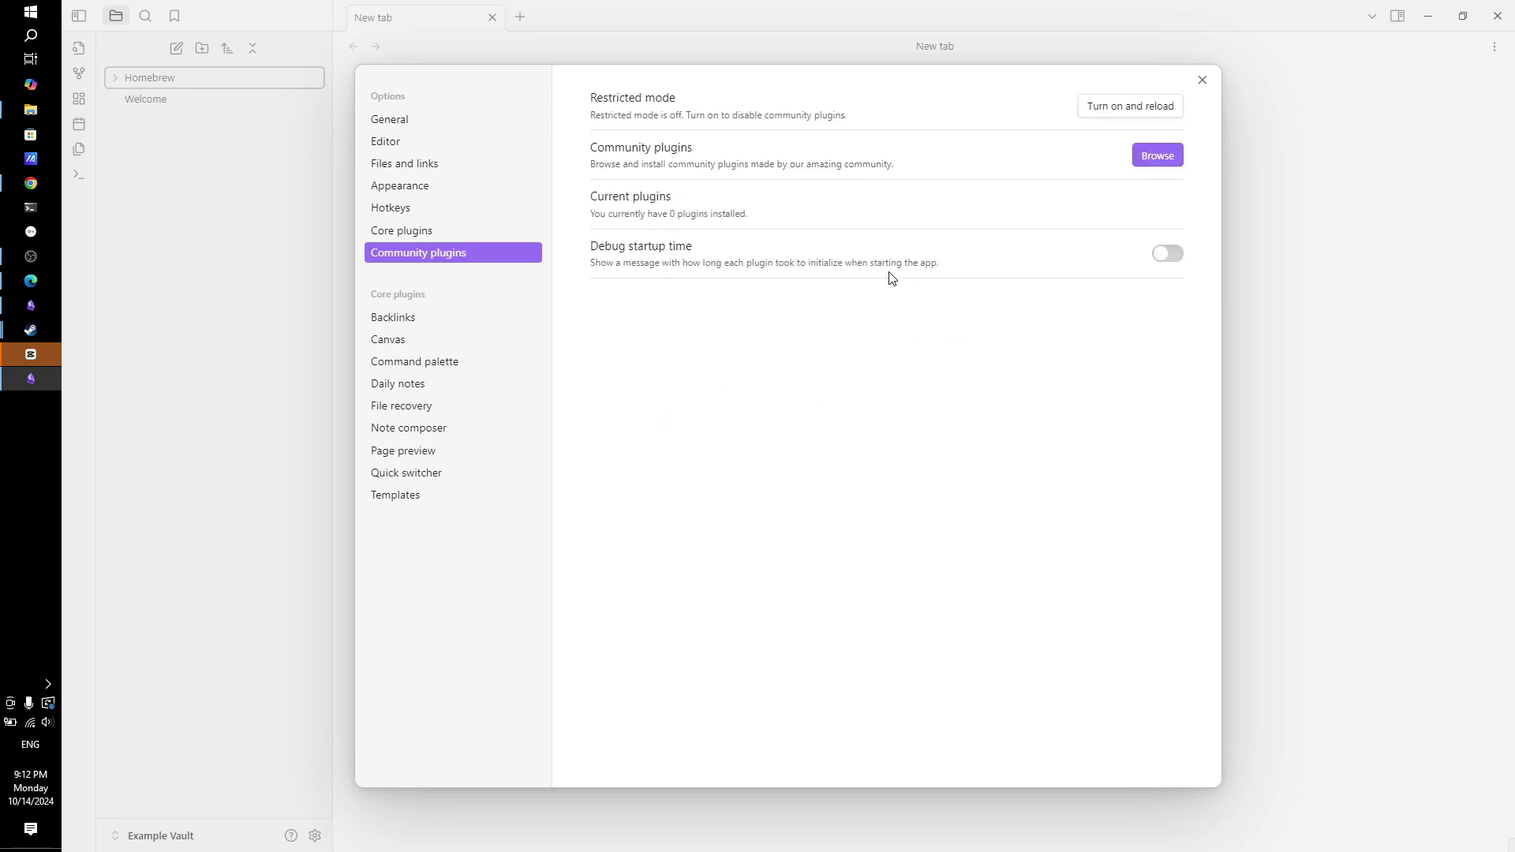
Search the community plugins for "iron", then install and enable the Iron Vault plugin.
{"action": "left_click", "coordinate": [1157, 162]}
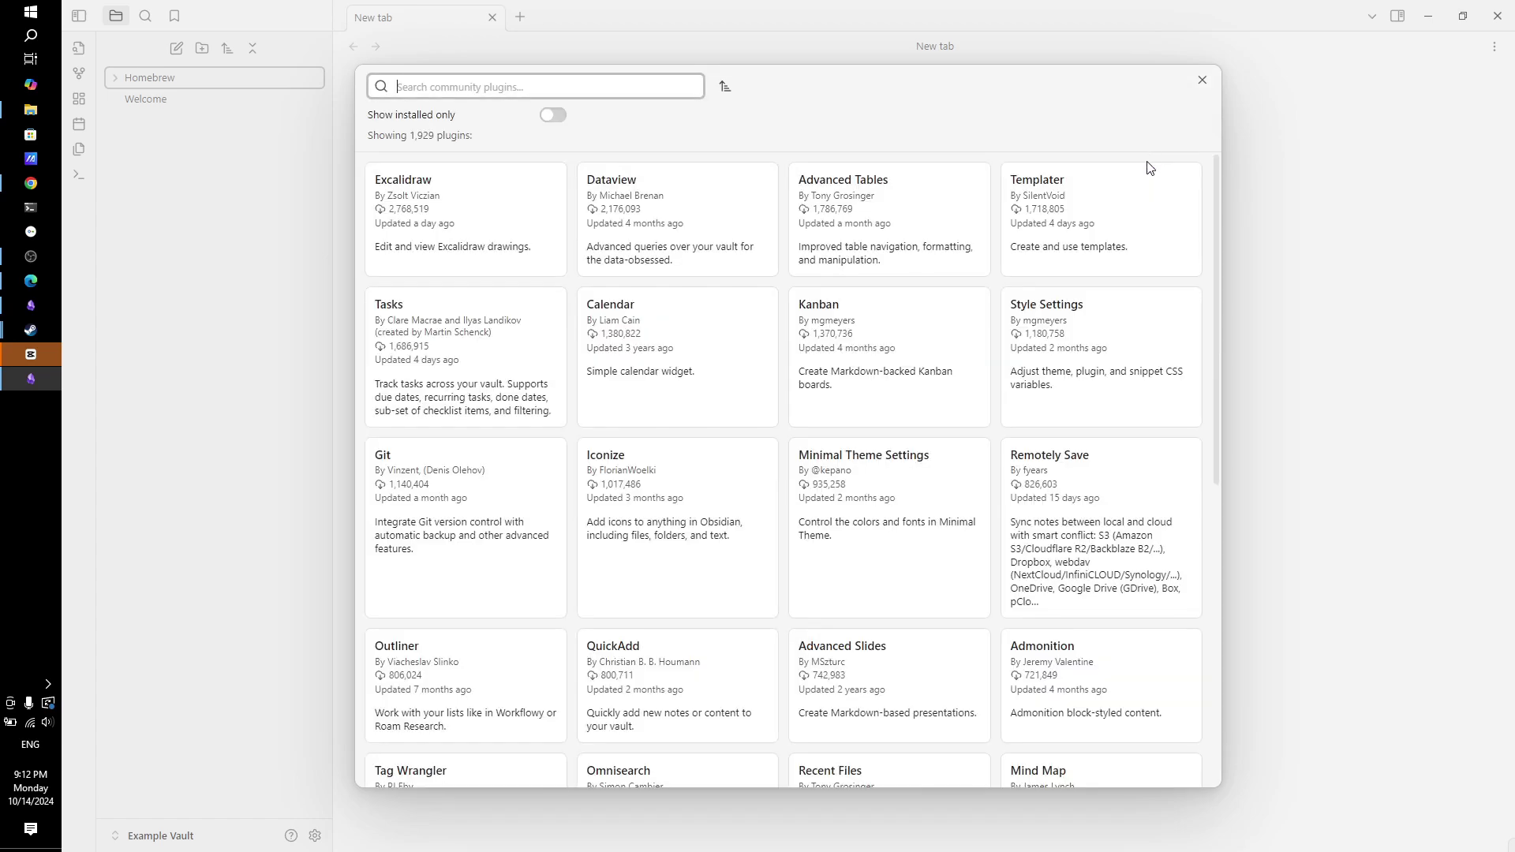
{"action": "type", "text": "iron"}
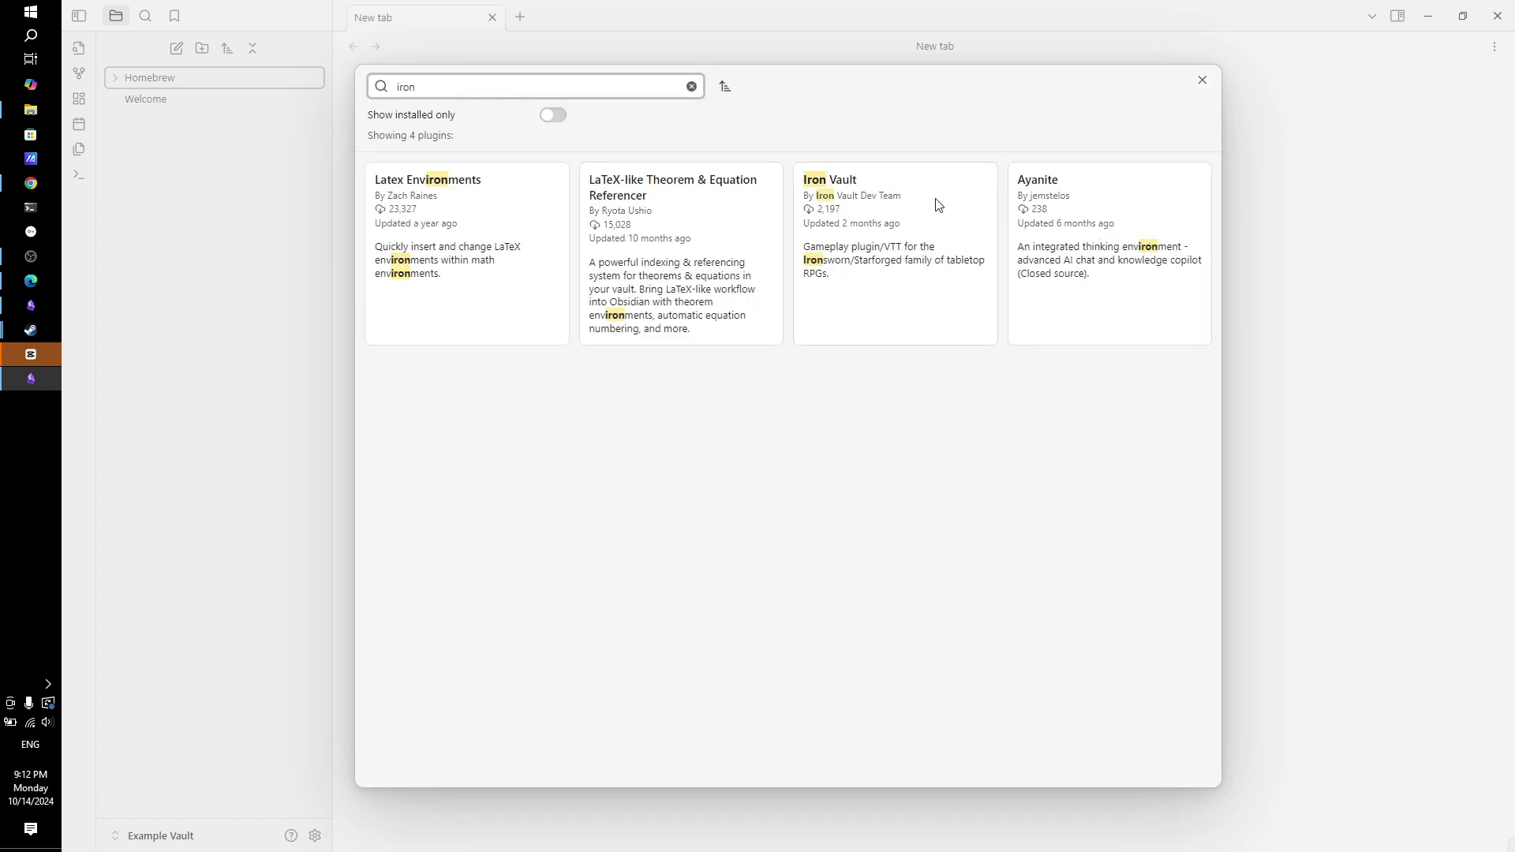
{"action": "left_click", "coordinate": [884, 209]}
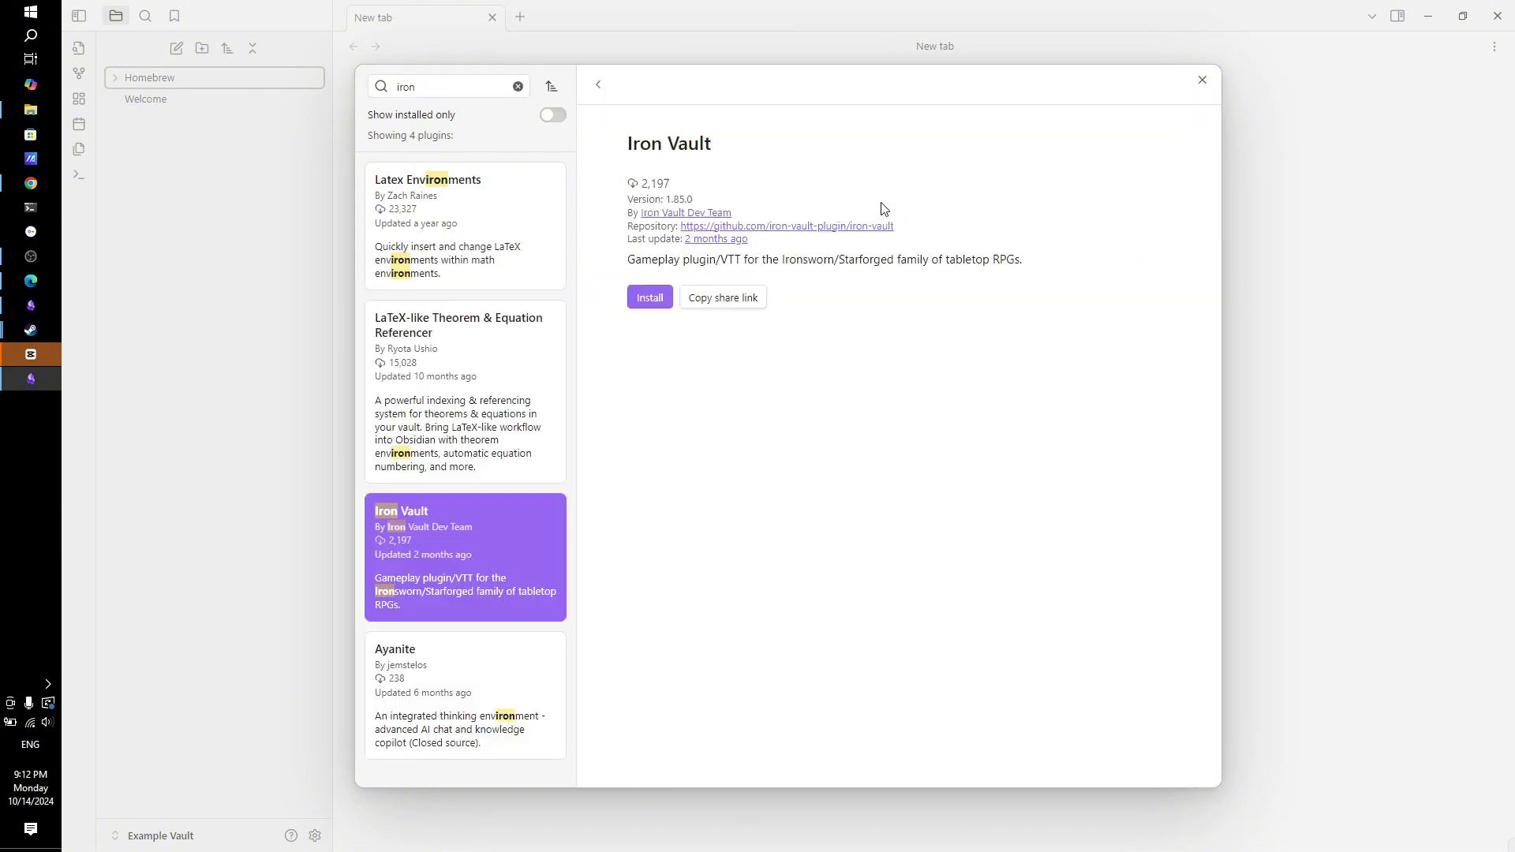
{"action": "left_click", "coordinate": [648, 298]}
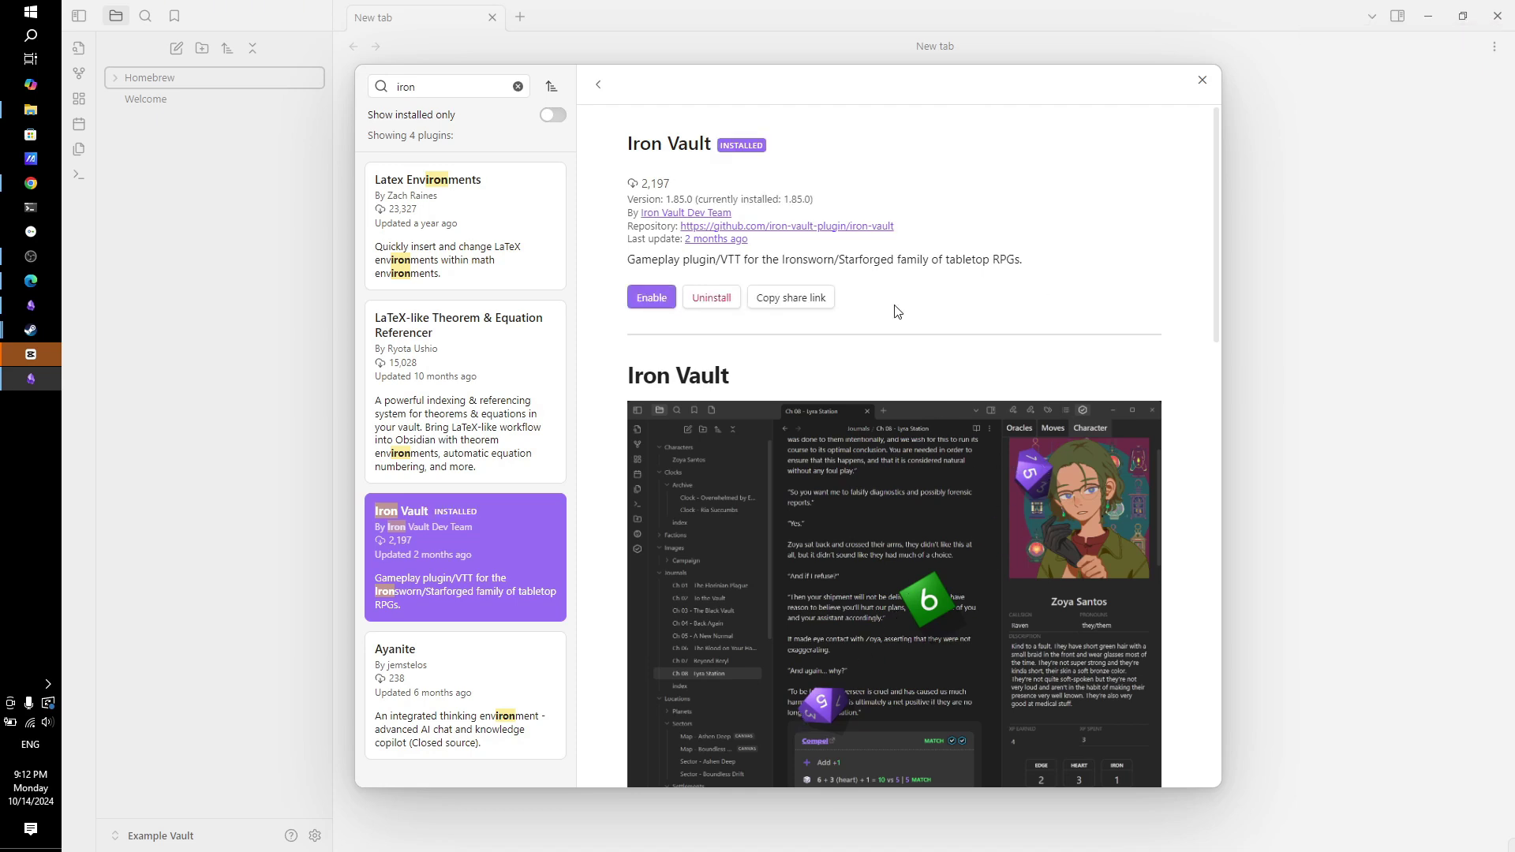
{"action": "left_click", "coordinate": [652, 304]}
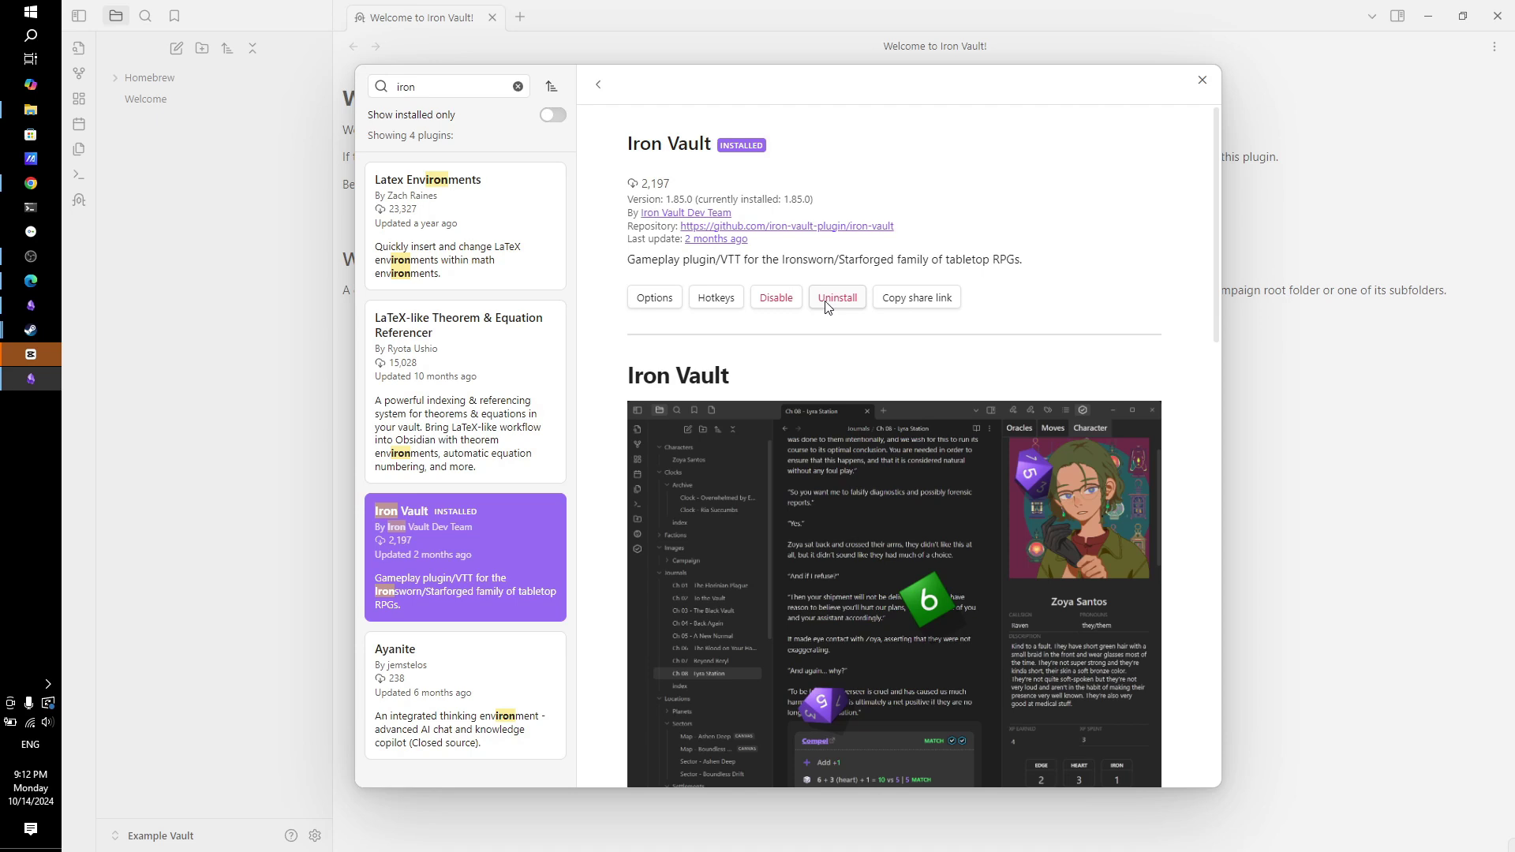
Enable Homebrew content in the Iron Vault plugin's settings and close the settings.
{"action": "left_click", "coordinate": [1203, 80]}
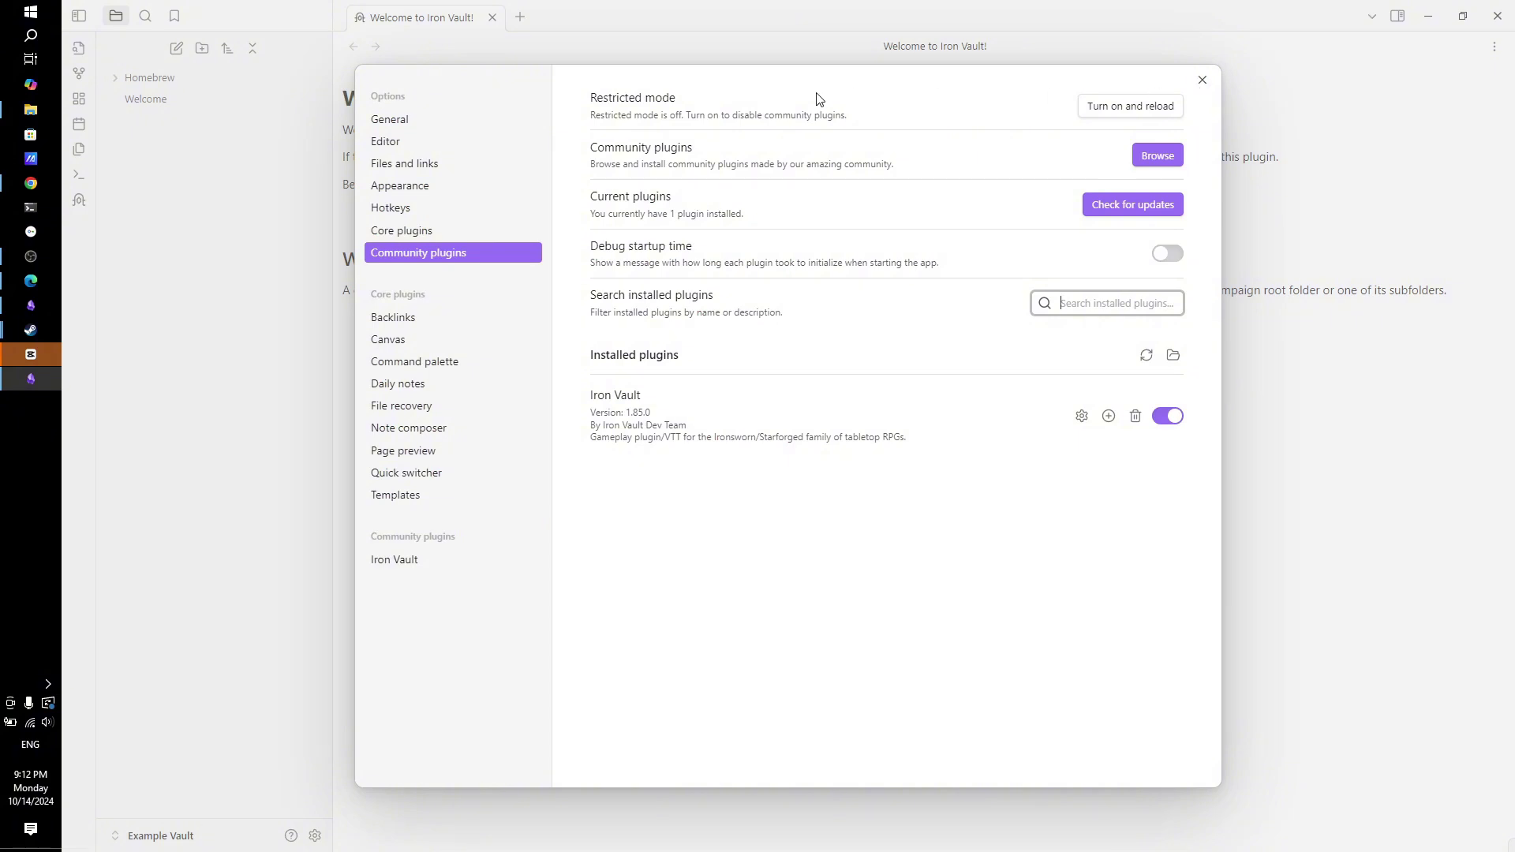
{"action": "left_click", "coordinate": [401, 561]}
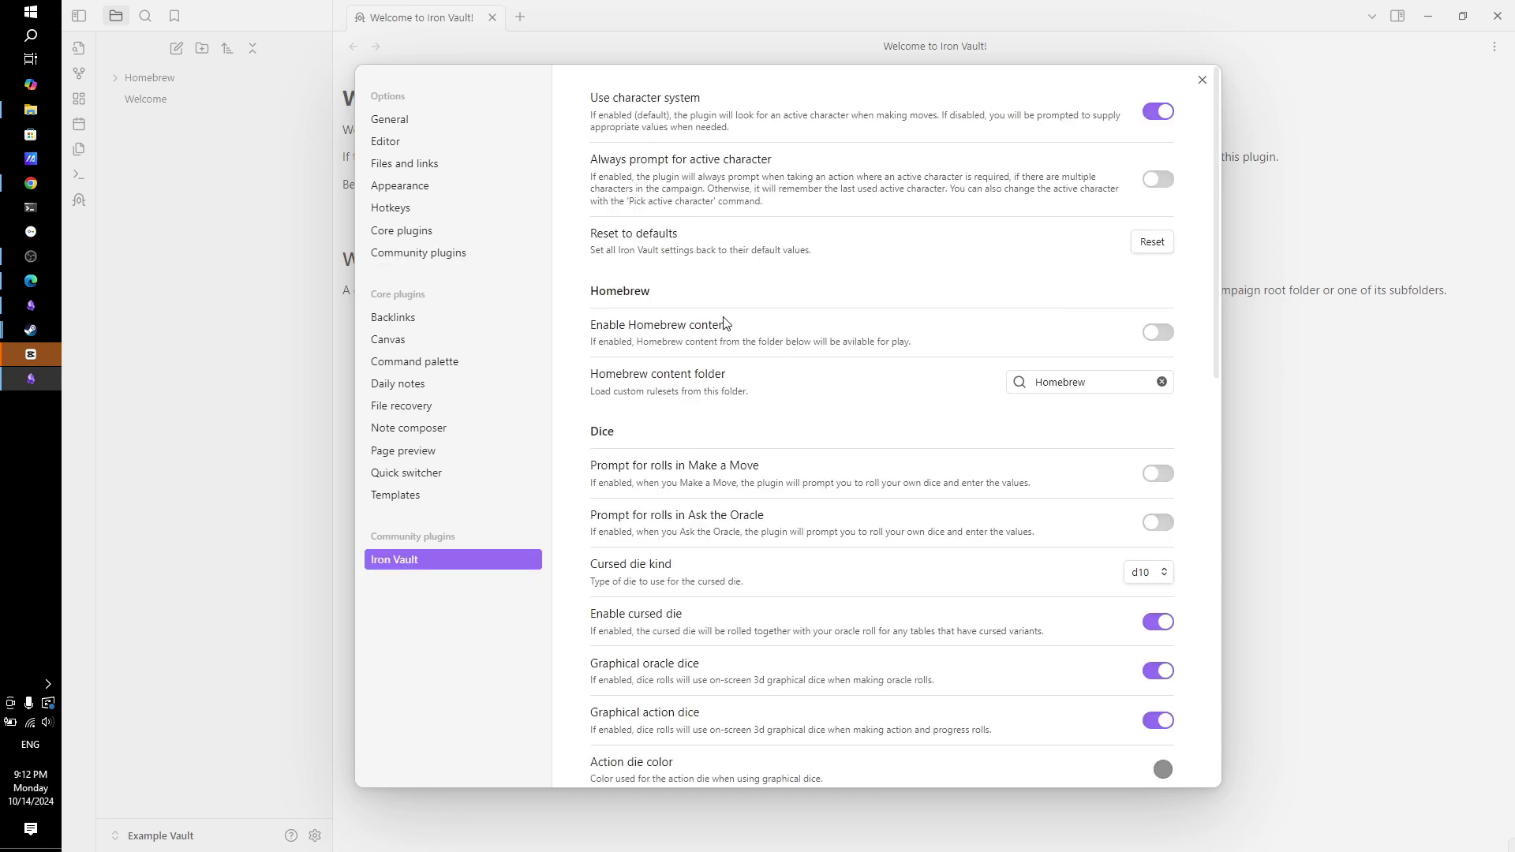
{"action": "left_click", "coordinate": [1164, 342]}
{"action": "left_click", "coordinate": [1204, 86]}
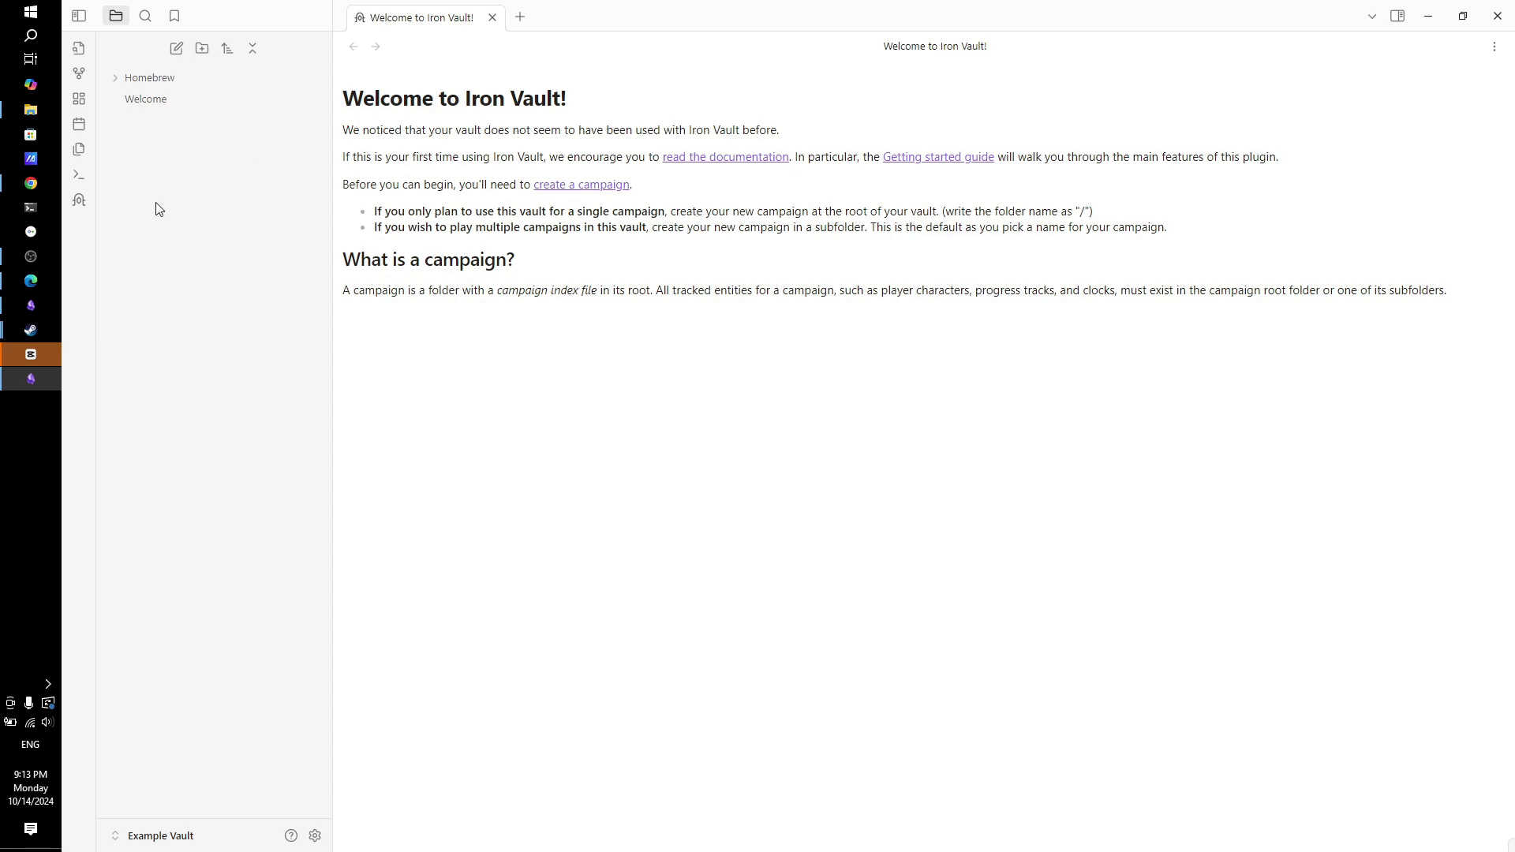
Start a new Iron Vault campaign and name it "Fe-Runner Example".
{"action": "left_click", "coordinate": [80, 201]}
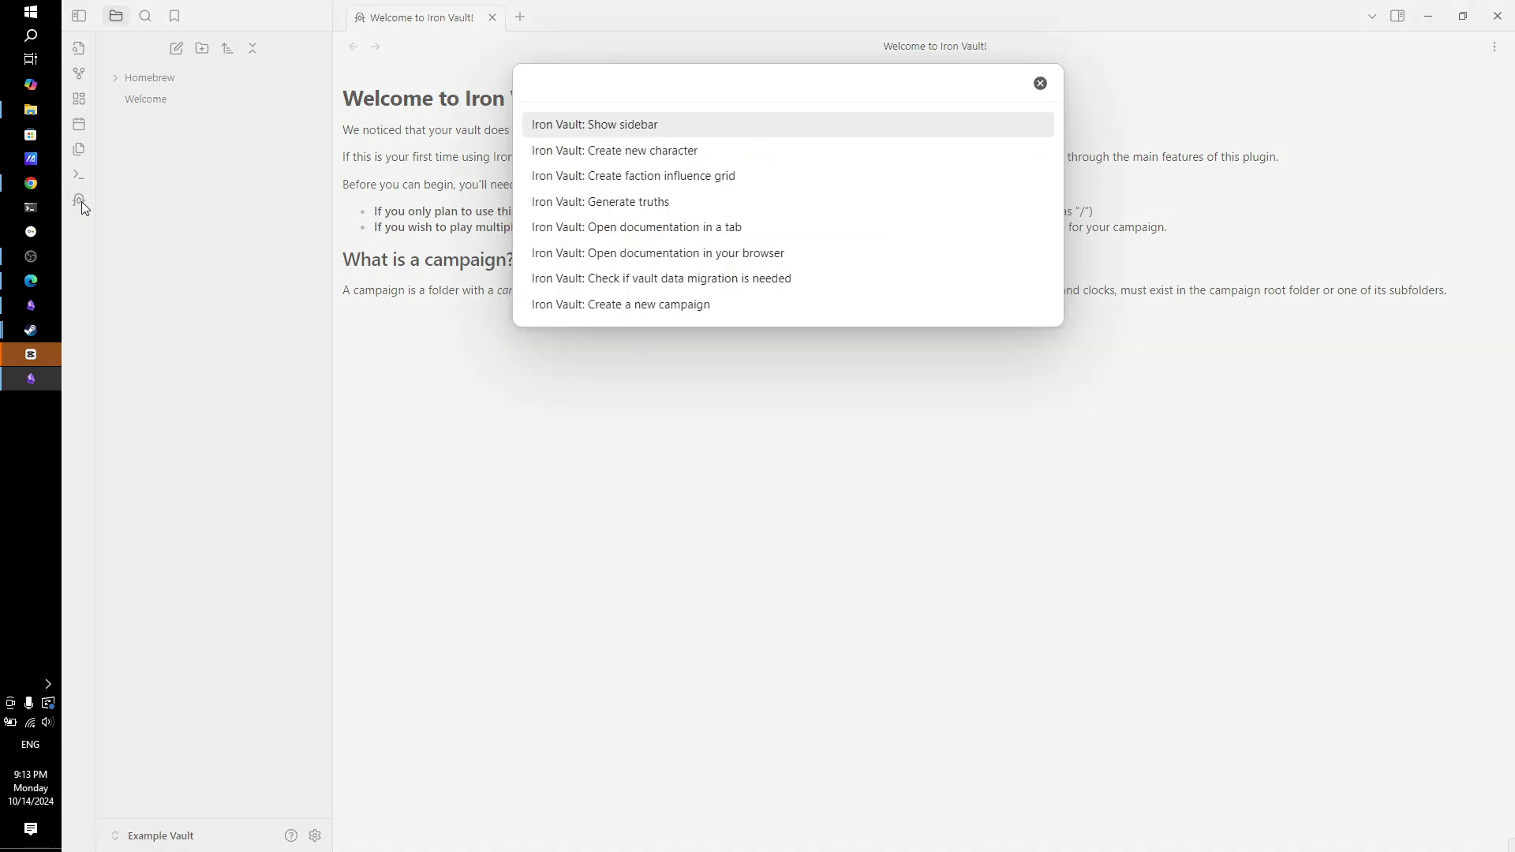
{"action": "left_click", "coordinate": [1040, 83]}
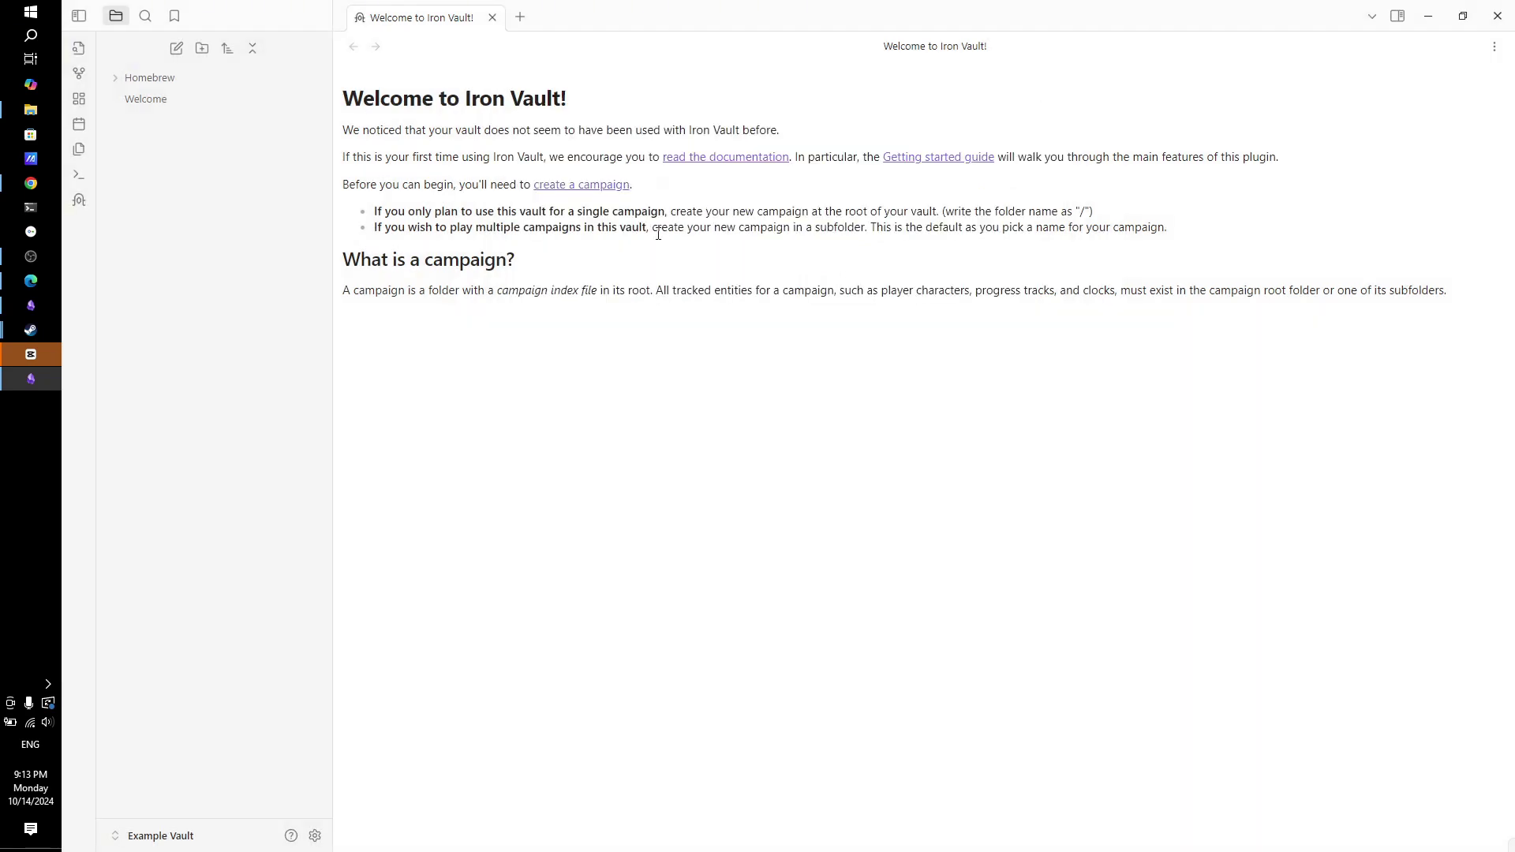
{"action": "left_click", "coordinate": [78, 201]}
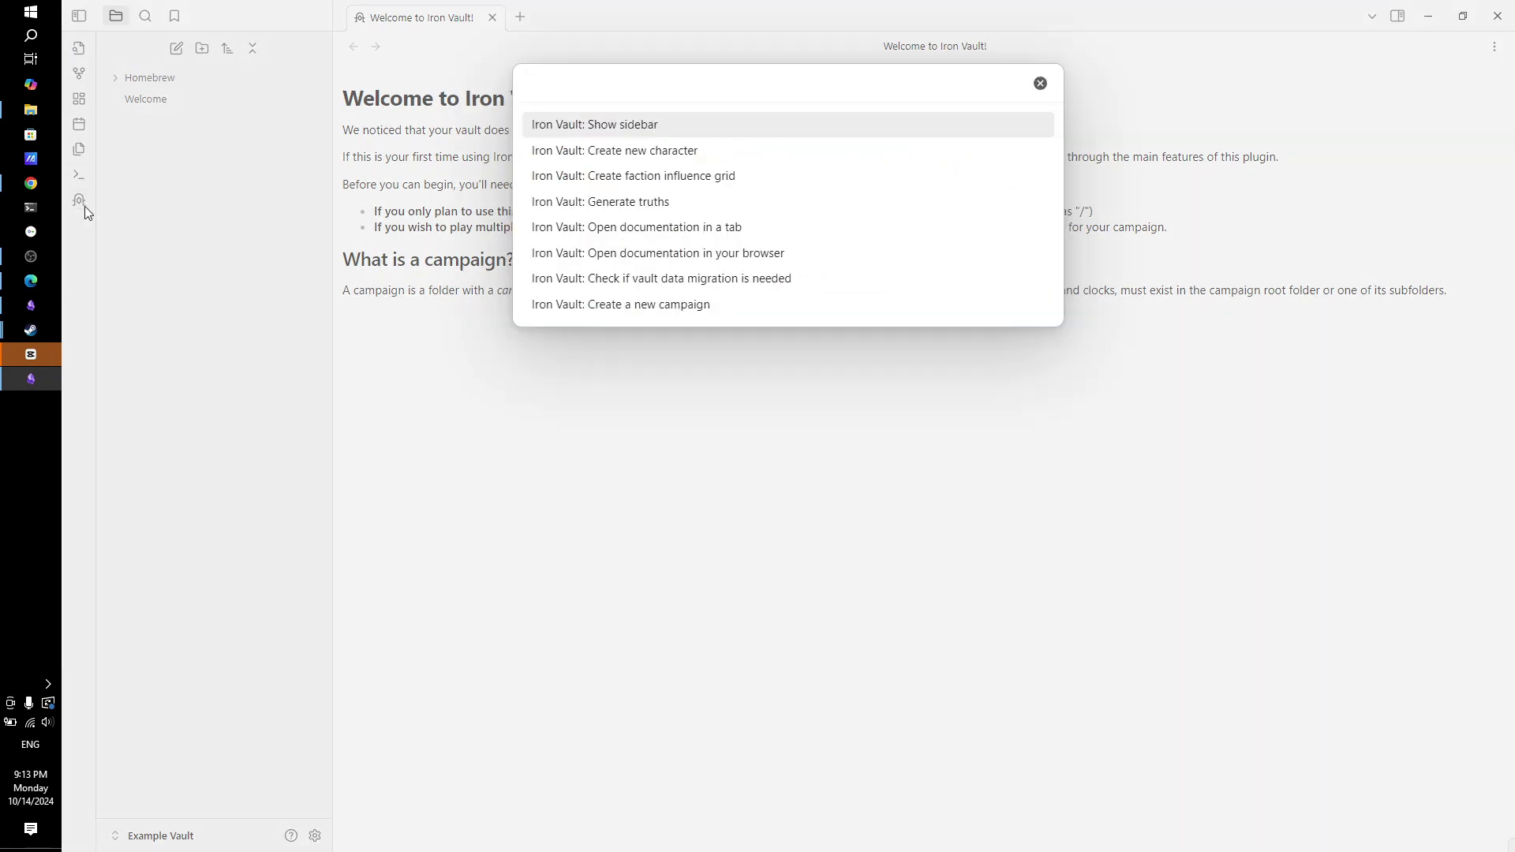
{"action": "left_click", "coordinate": [708, 313]}
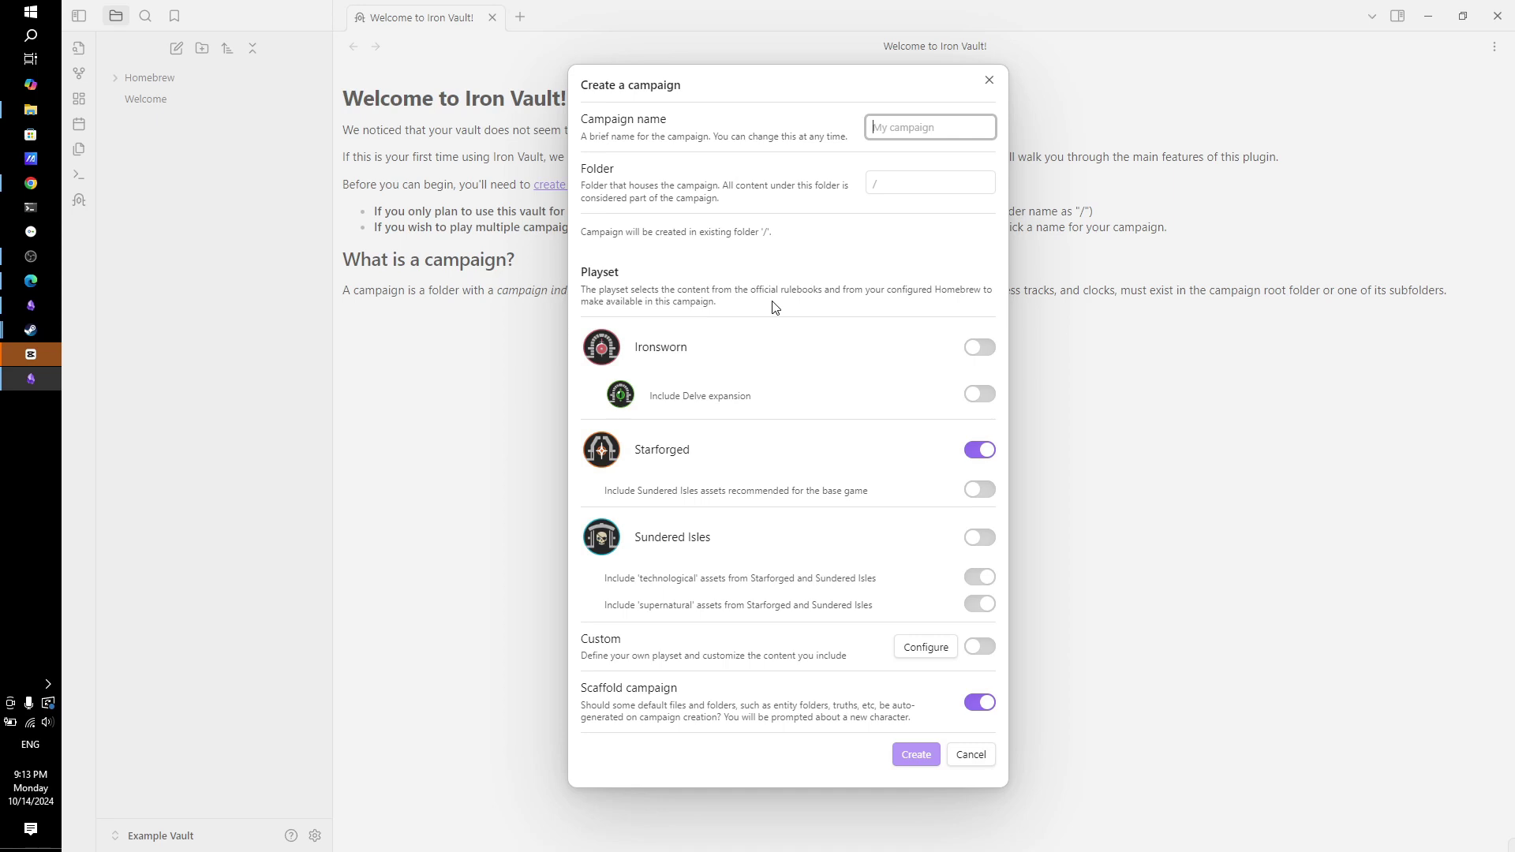
{"action": "type", "text": "Fe"}
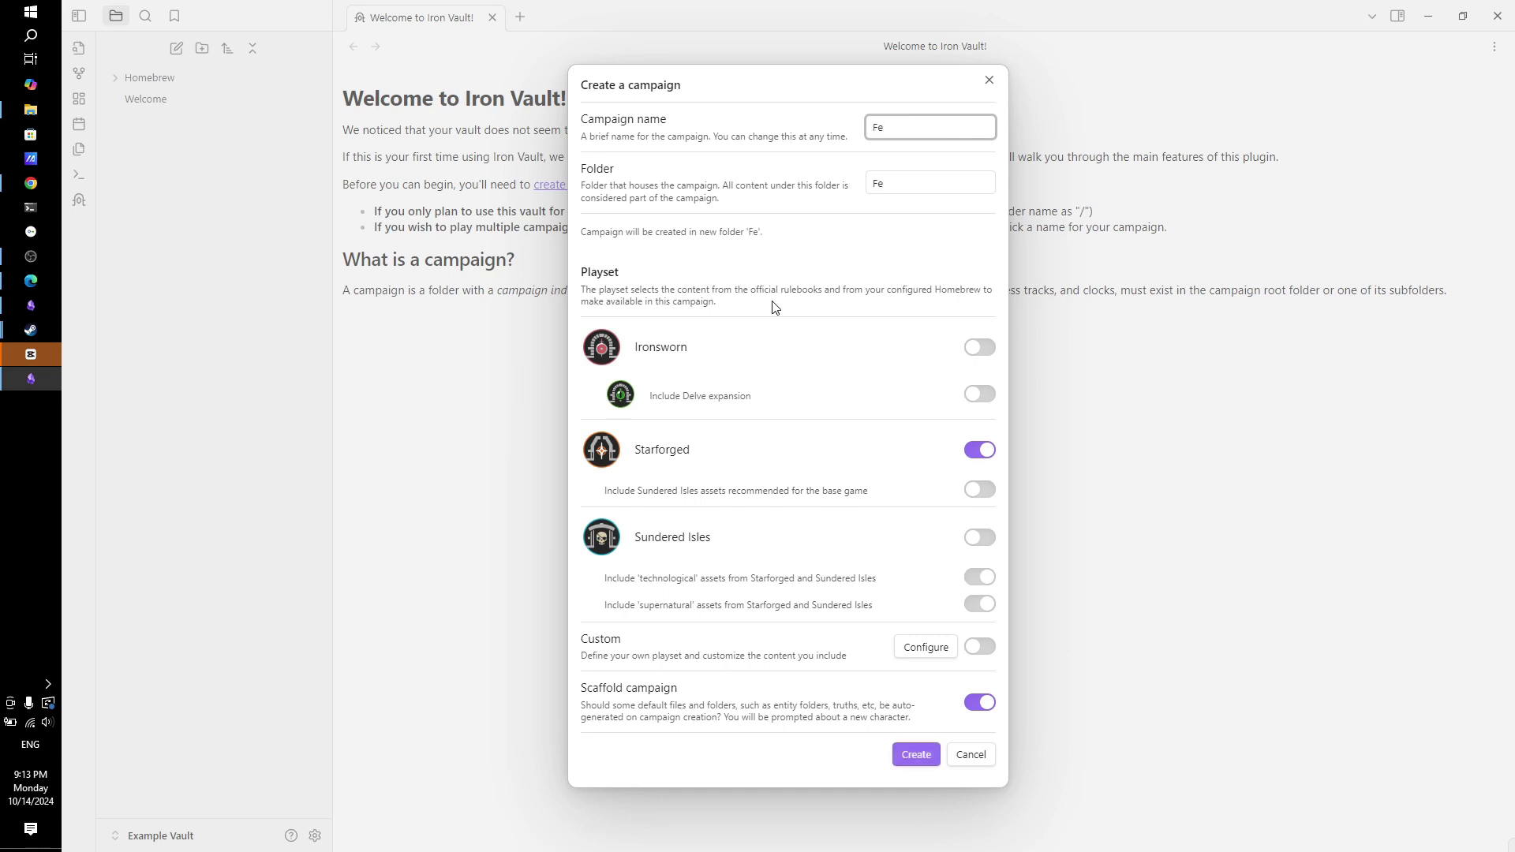
{"action": "type", "text": "-Runner Example"}
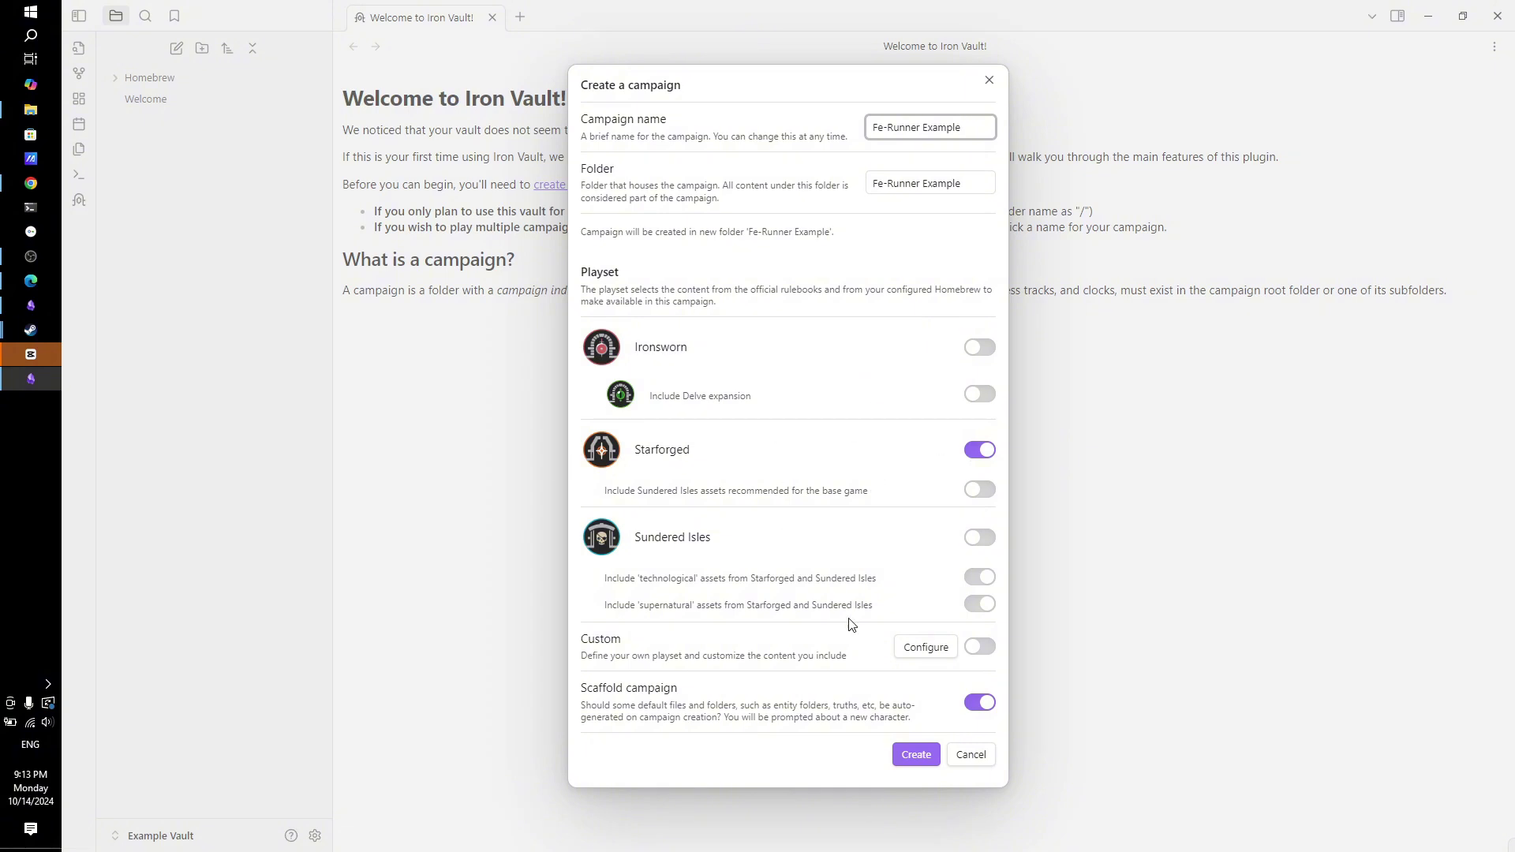
Enable the custom playset and configure it with the lines rules_package:starforged and *:fe_runners/** copied from the Fe-Runner guide PDF in Edge.
{"action": "left_click", "coordinate": [975, 650]}
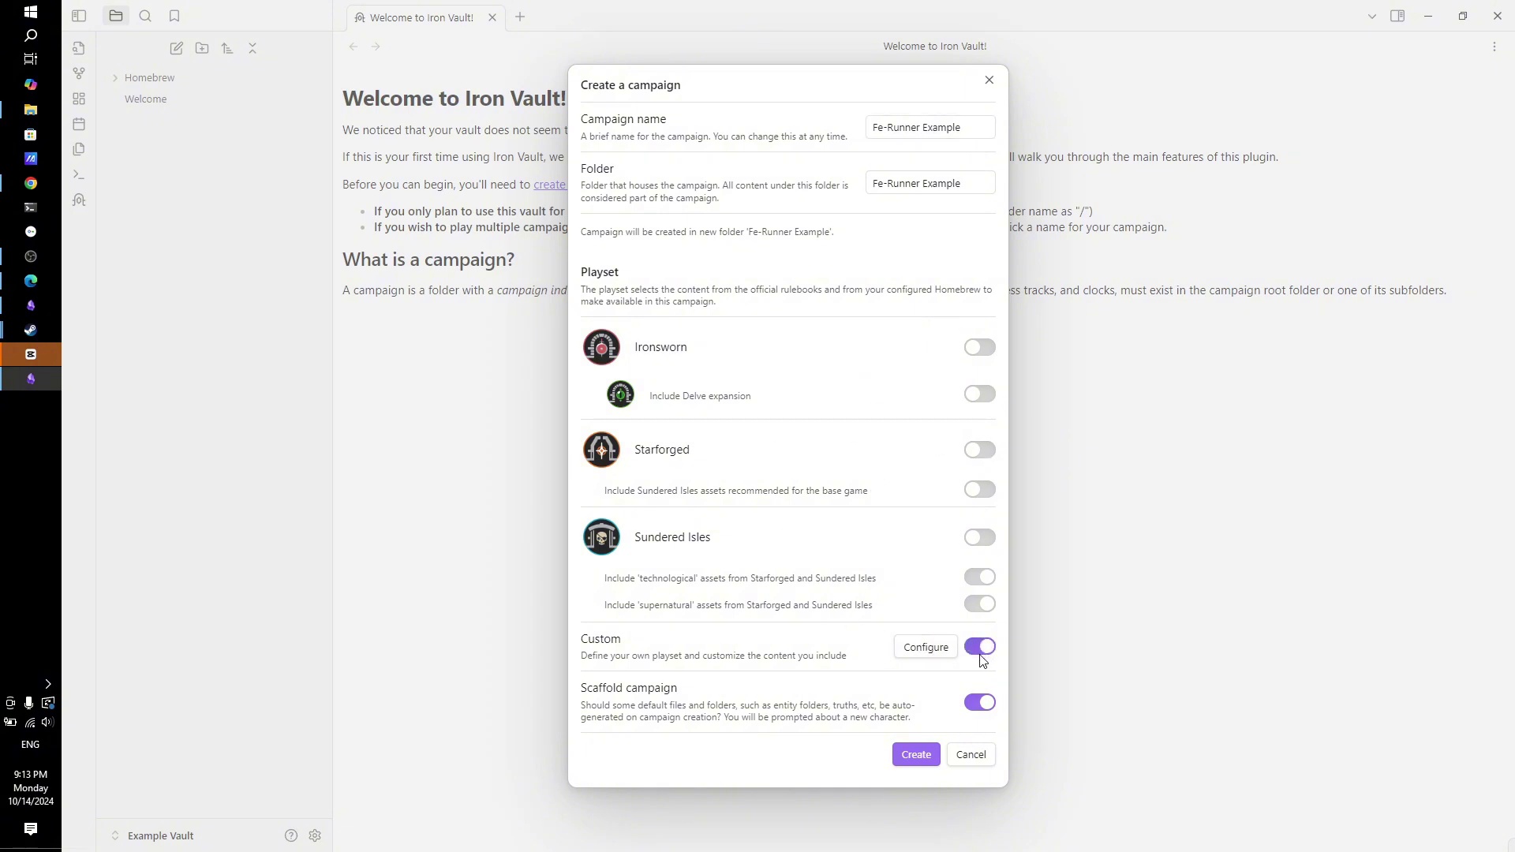
{"action": "left_click", "coordinate": [926, 651]}
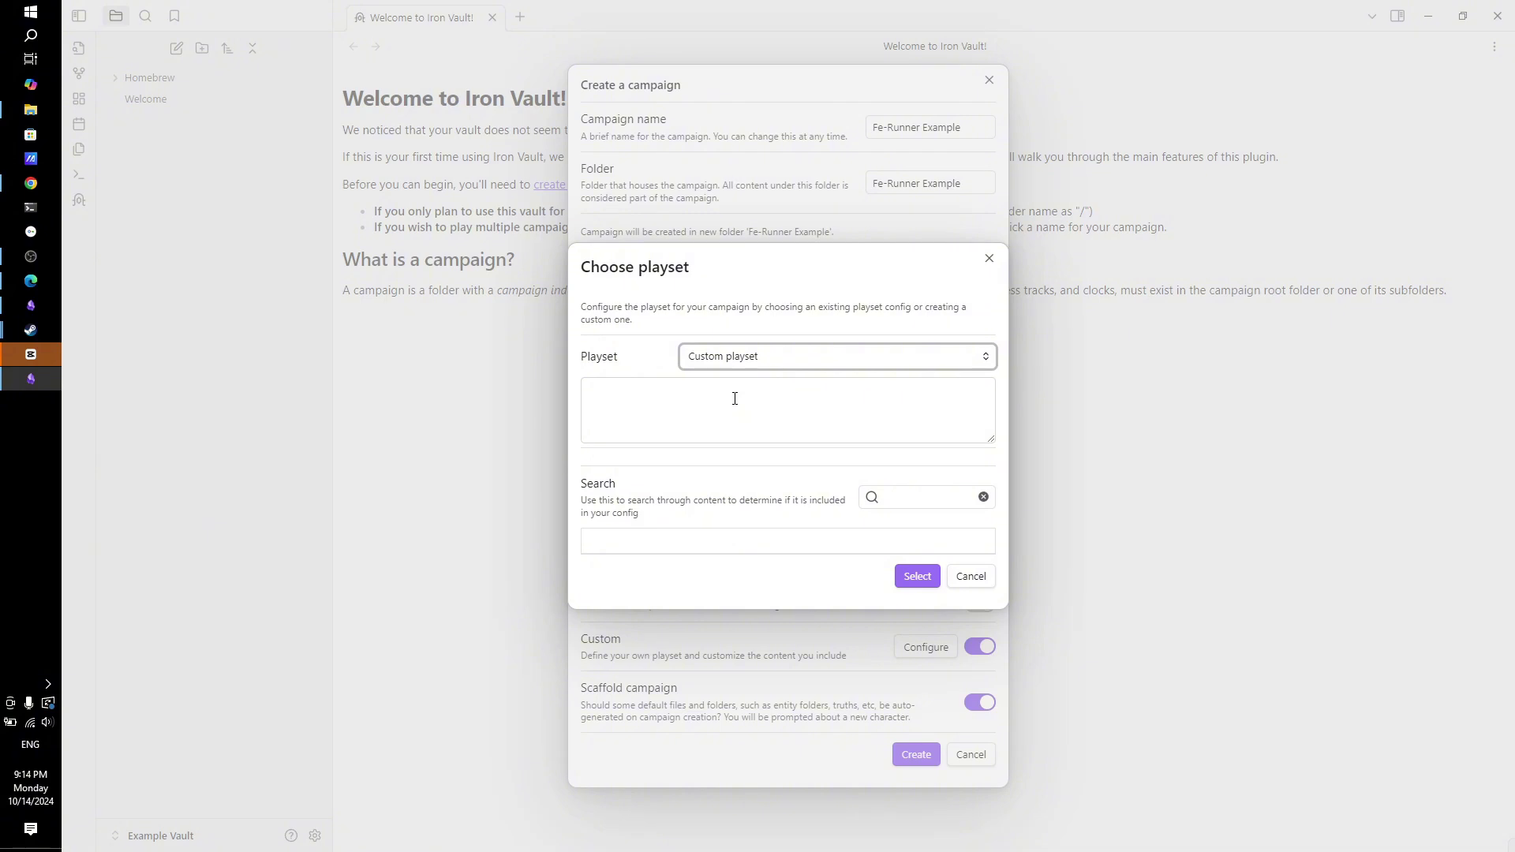
{"action": "key", "text": "alt+Tab"}
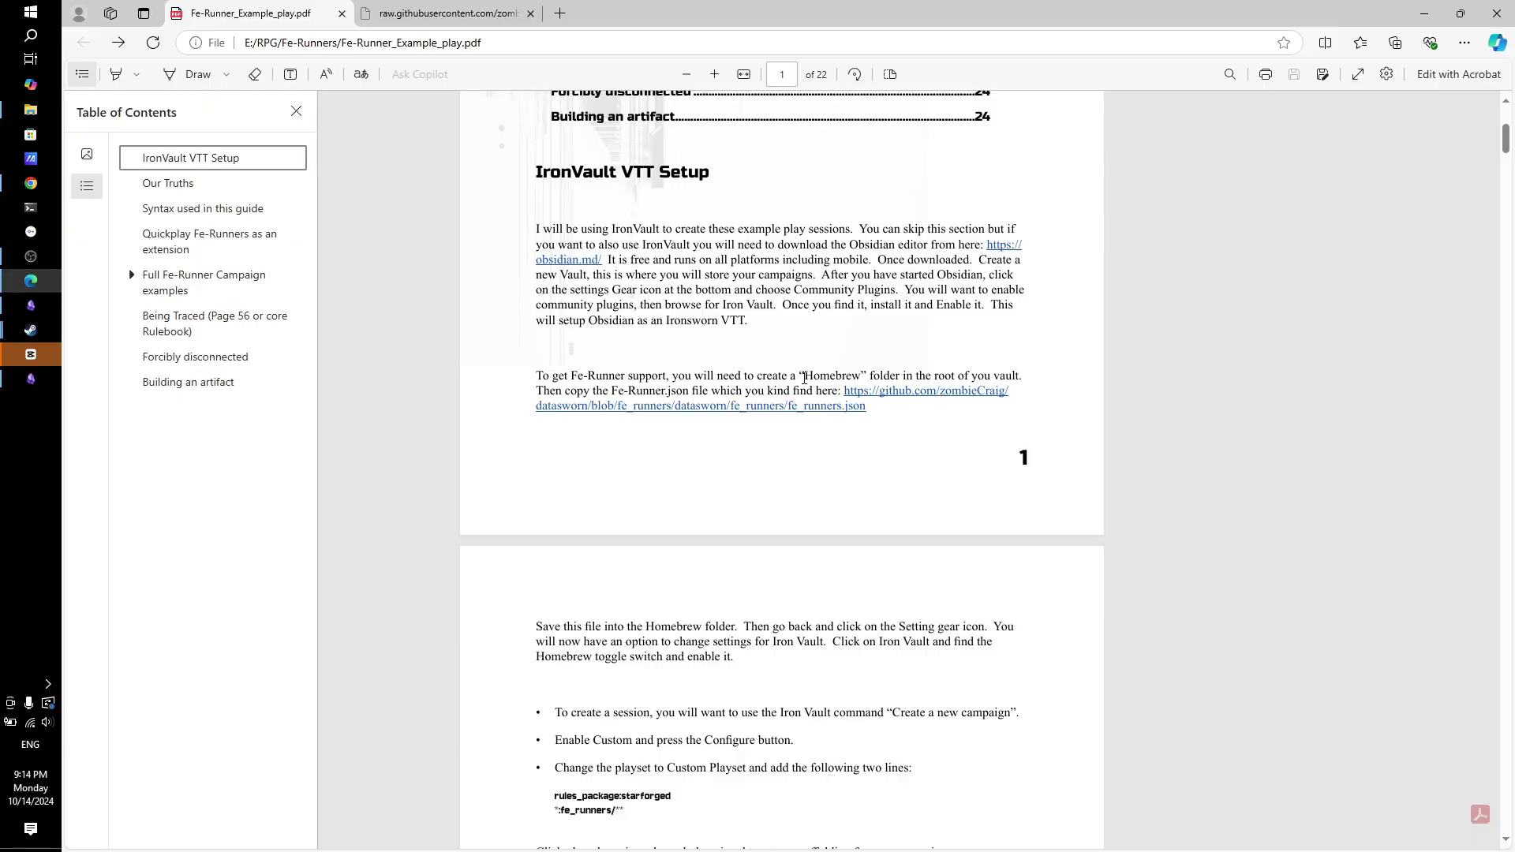
{"action": "scroll", "coordinate": [804, 378], "scroll_direction": "down", "scroll_amount": 4}
{"action": "scroll", "coordinate": [702, 407], "scroll_direction": "down", "scroll_amount": 1}
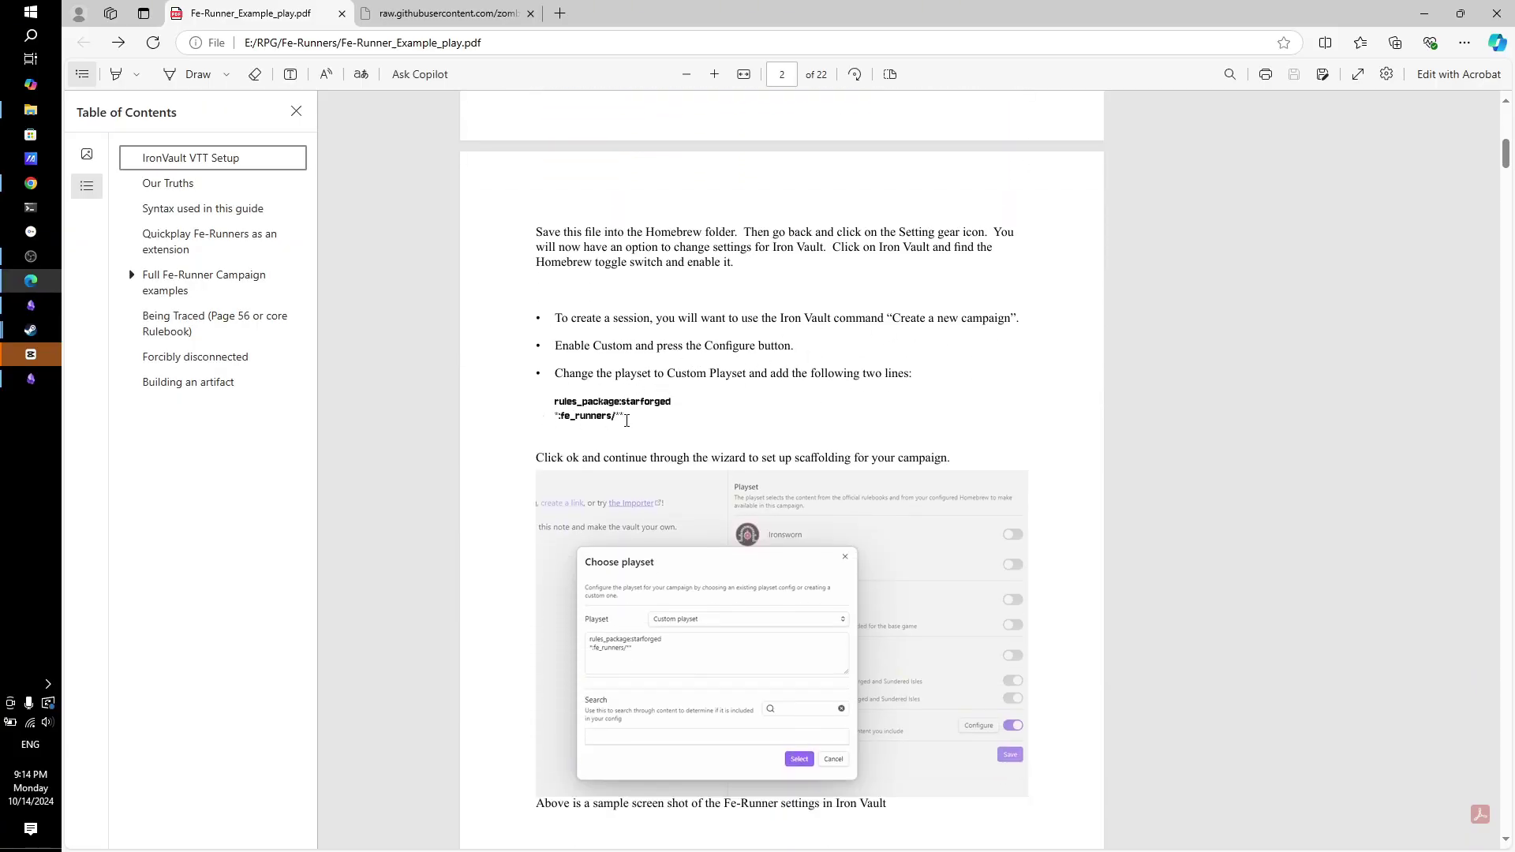
{"action": "left_click_drag", "start_coordinate": [623, 419], "coordinate": [553, 404]}
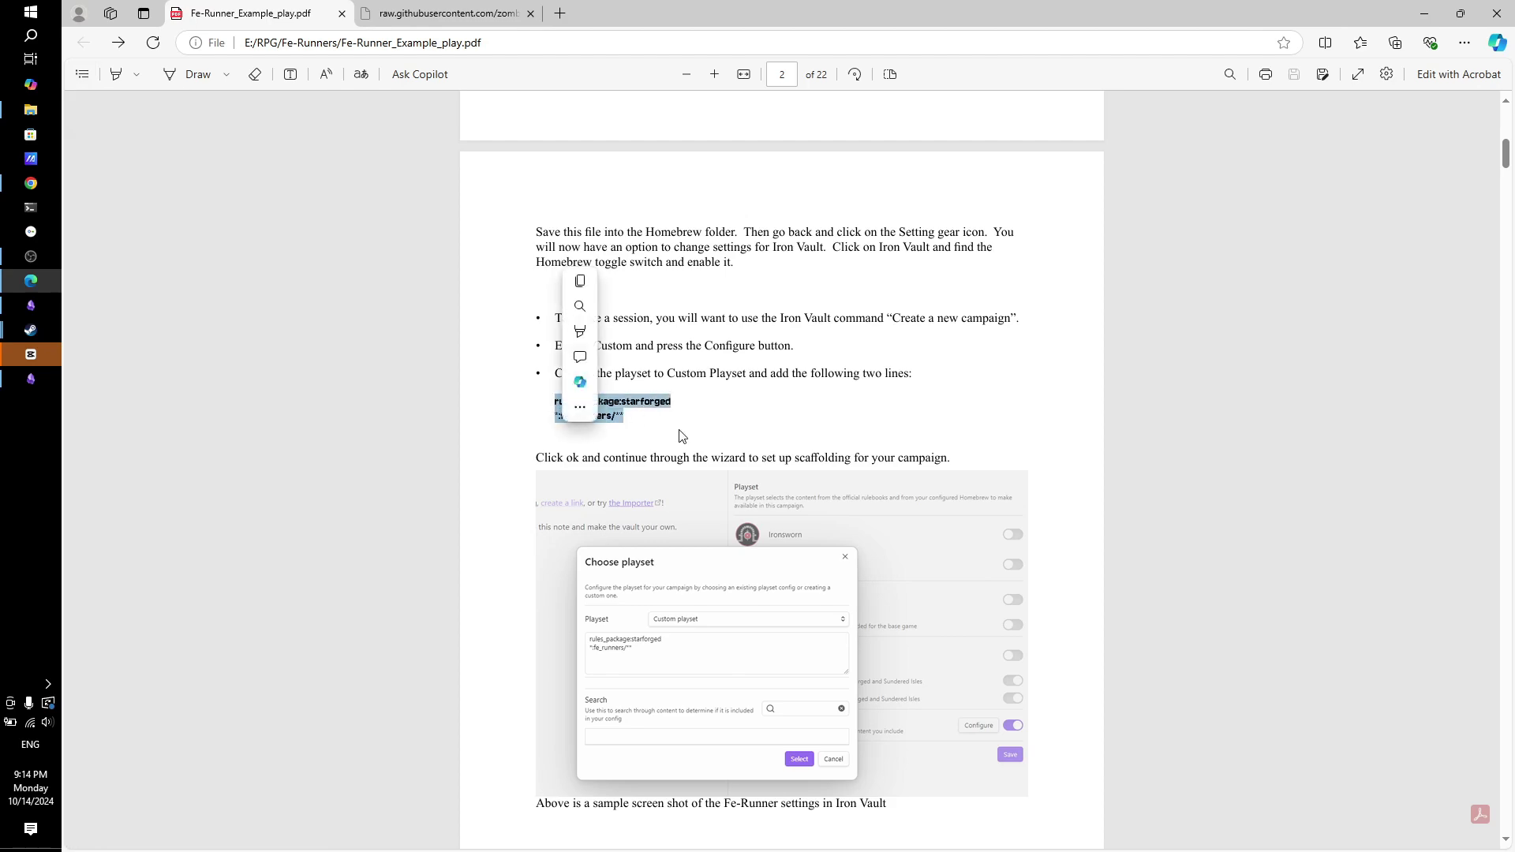
{"action": "key", "text": "ctrl+c"}
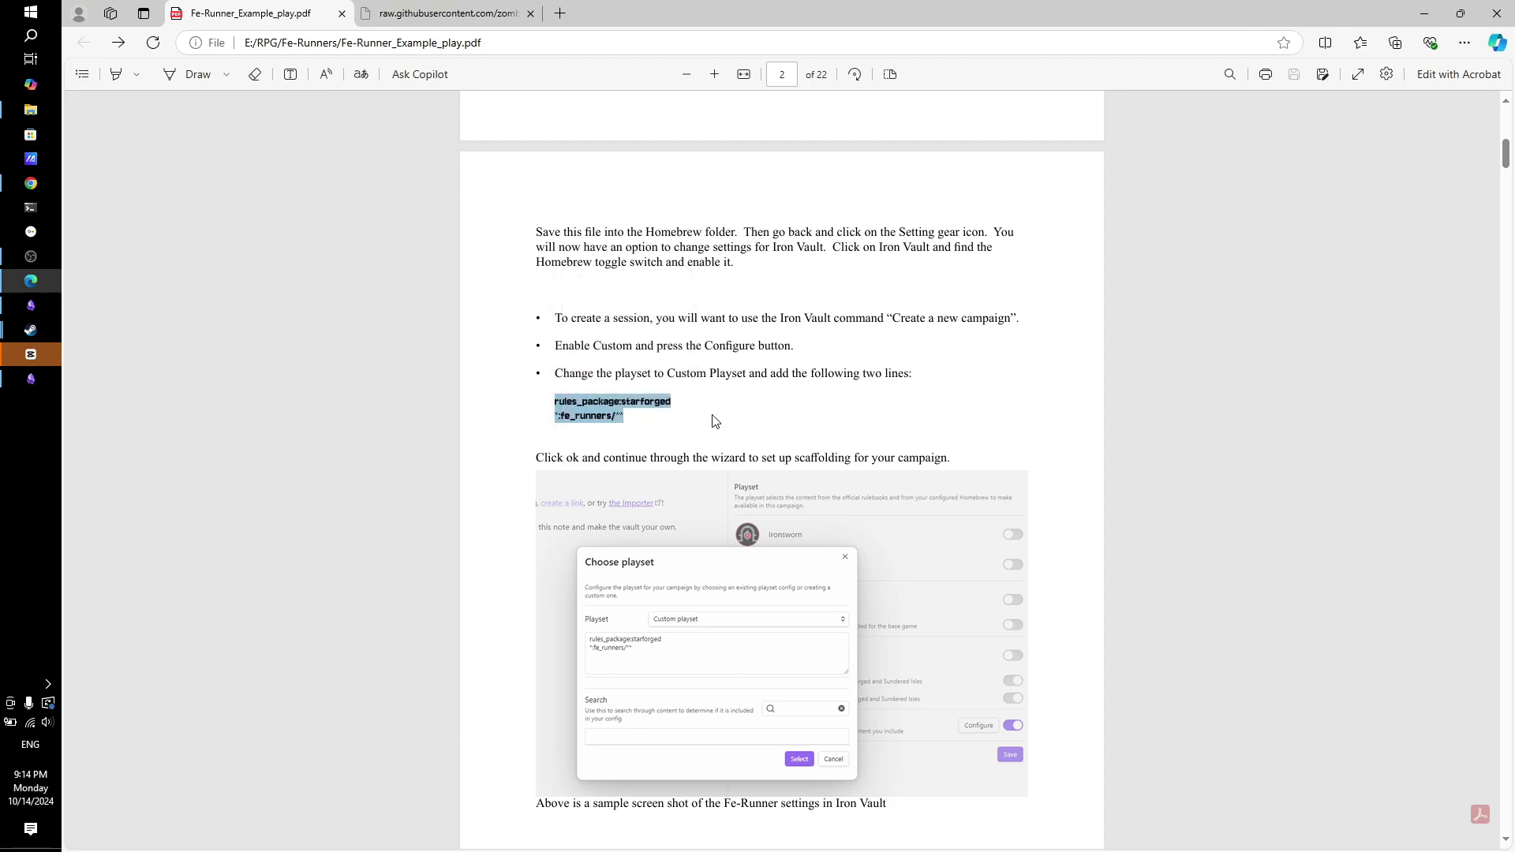
{"action": "key", "text": "alt+Tab"}
{"action": "left_click", "coordinate": [628, 408]}
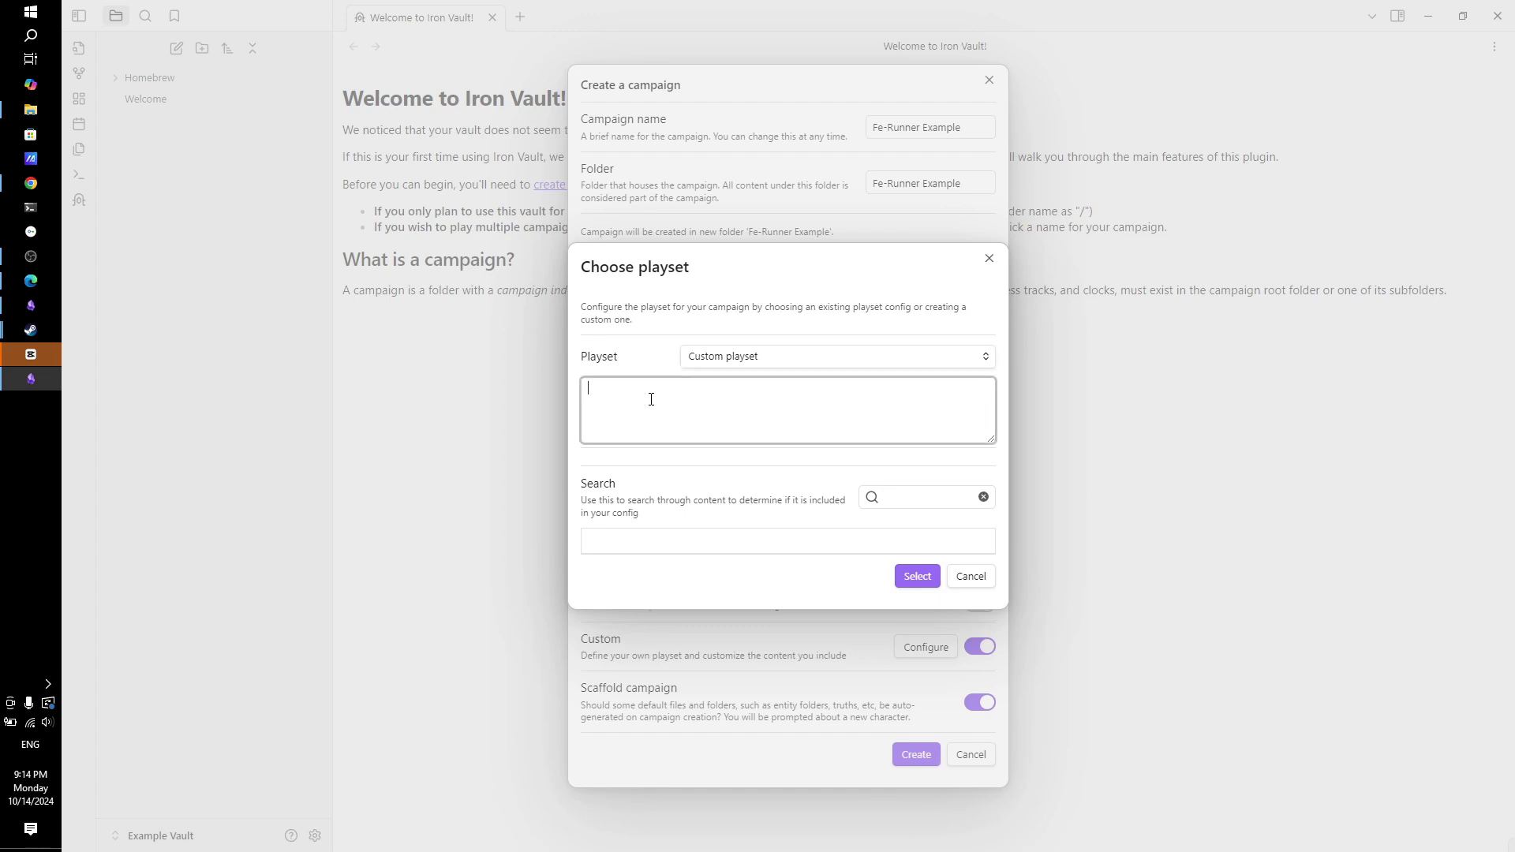
{"action": "key", "text": "ctrl+v"}
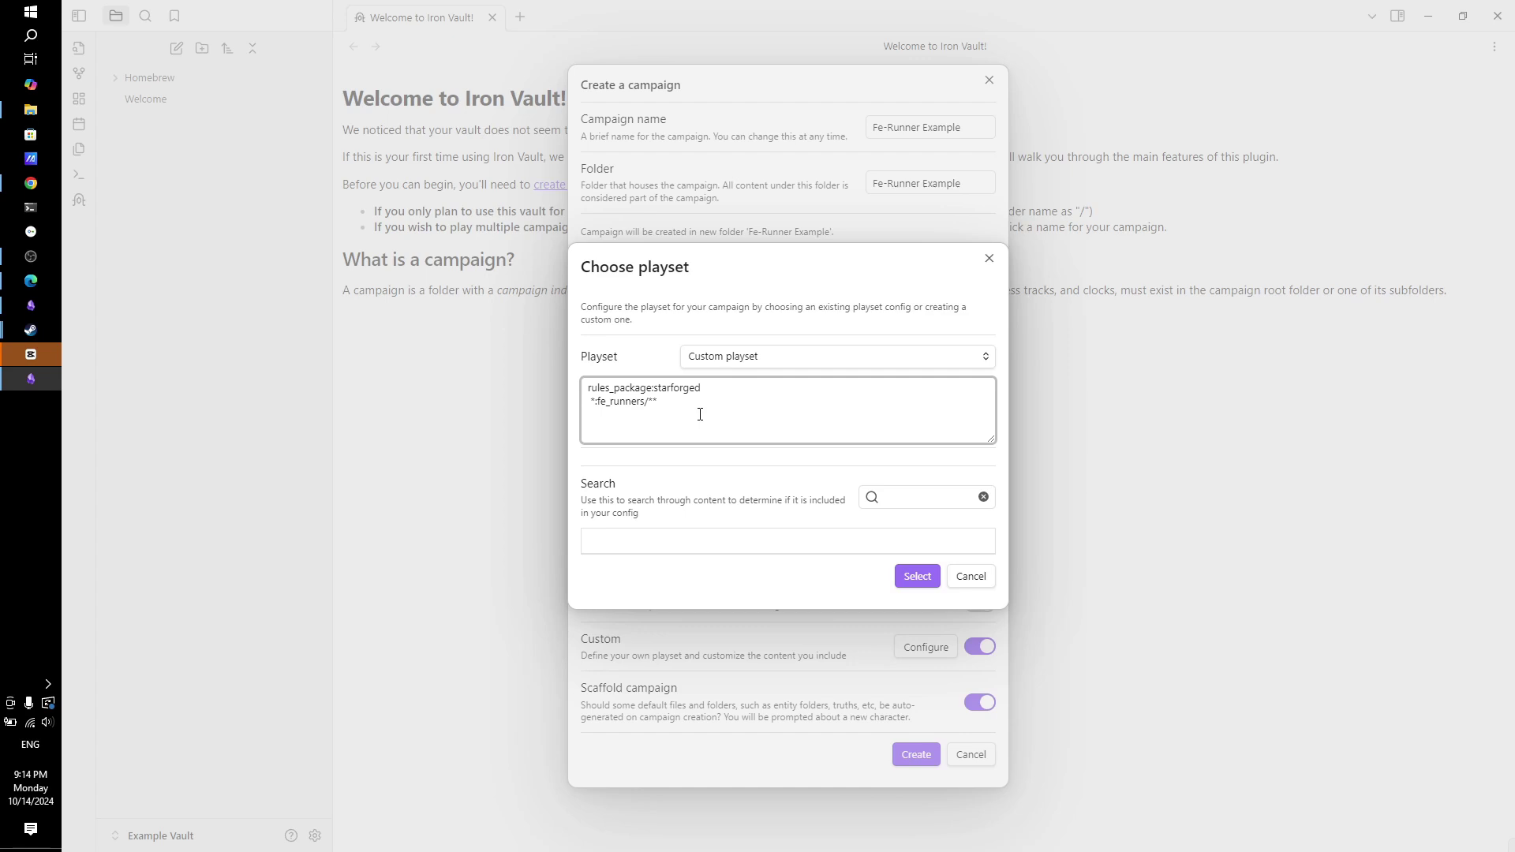
Search the playset content for "discon" and "disc" to check which items are included, and clear the search.
{"action": "left_click", "coordinate": [915, 494]}
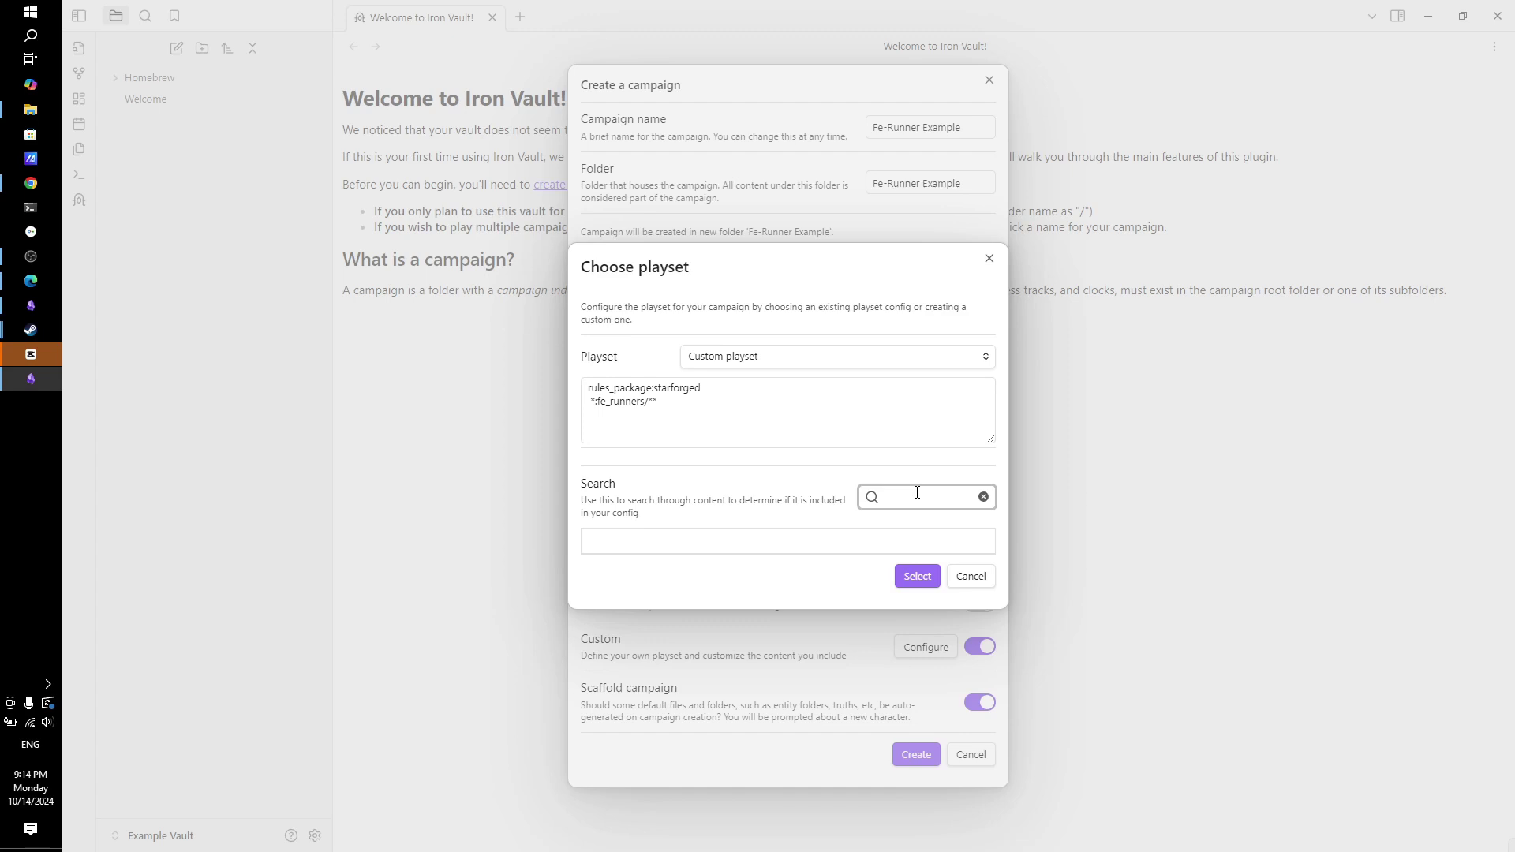
{"action": "type", "text": "discon"}
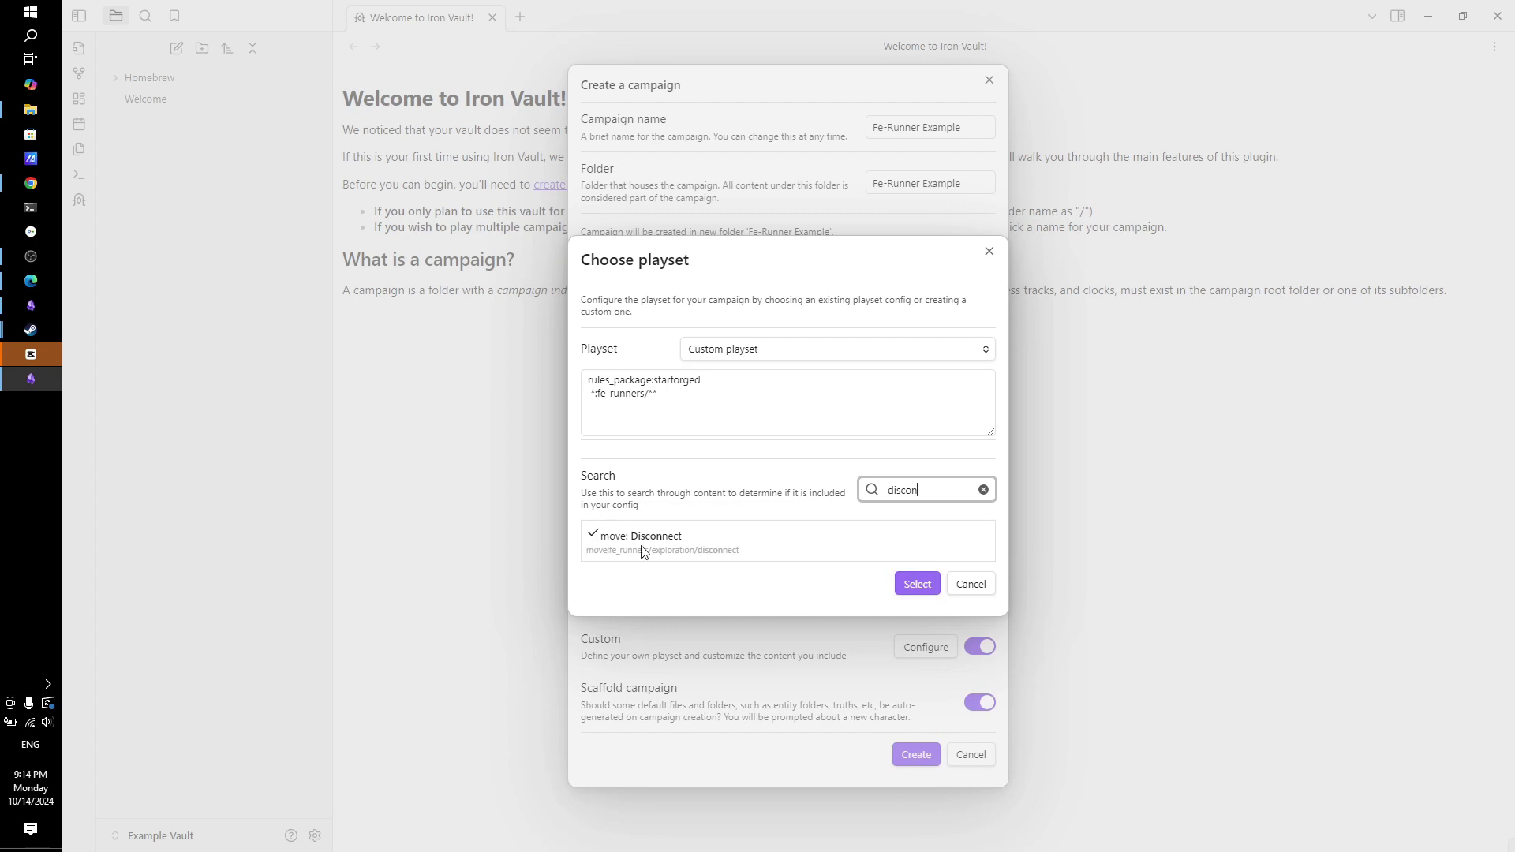
{"action": "key", "text": "BackSpace"}
{"action": "key", "text": "BackSpace"}
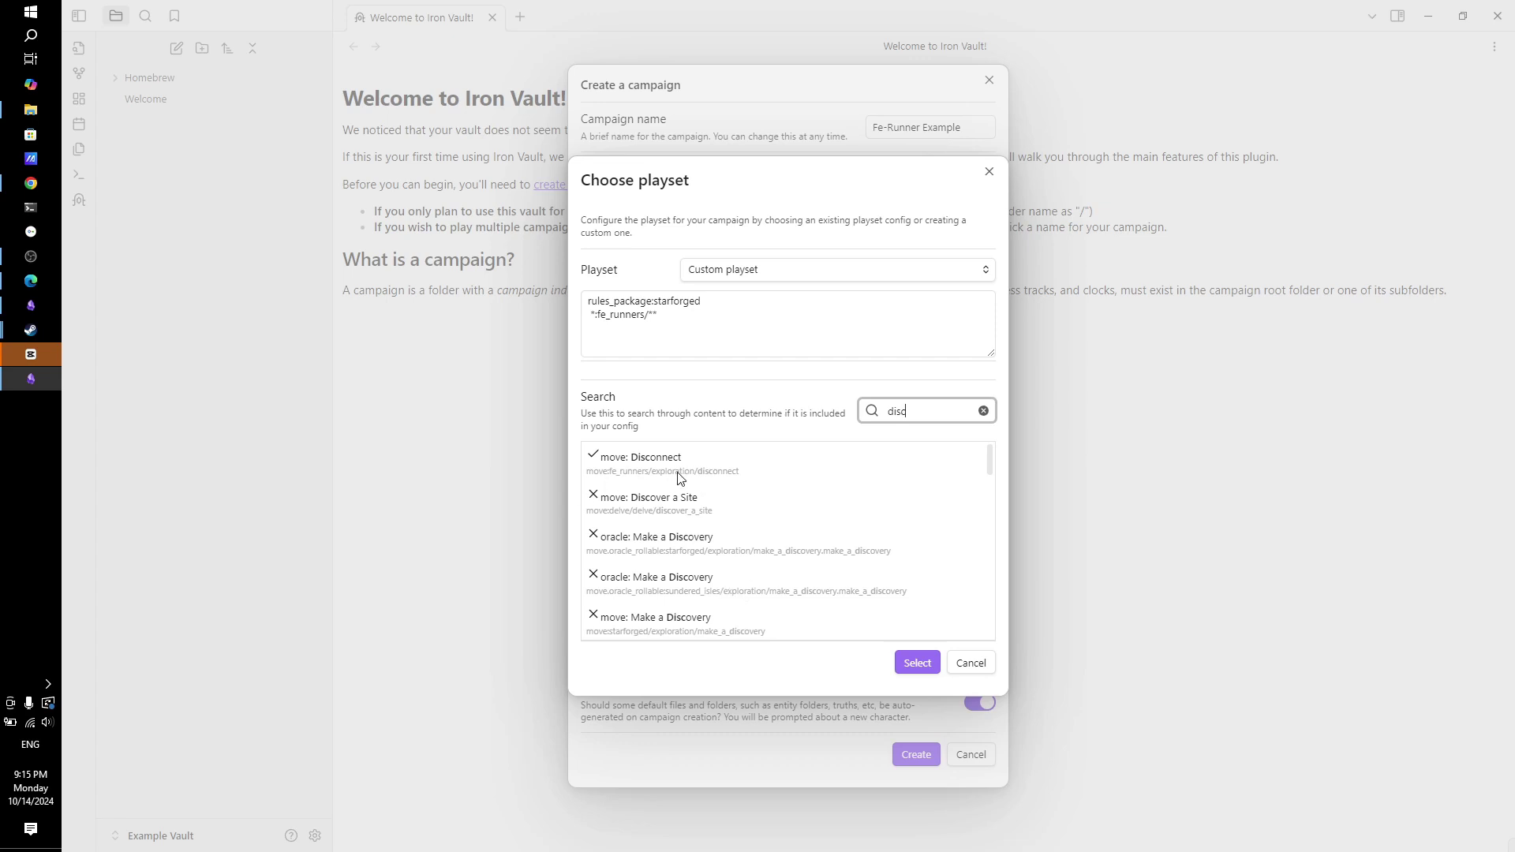
{"action": "key", "text": "BackSpace"}
{"action": "key", "text": "BackSpace"}
{"action": "key", "text": "BackSpace"}
{"action": "key", "text": "BackSpace"}
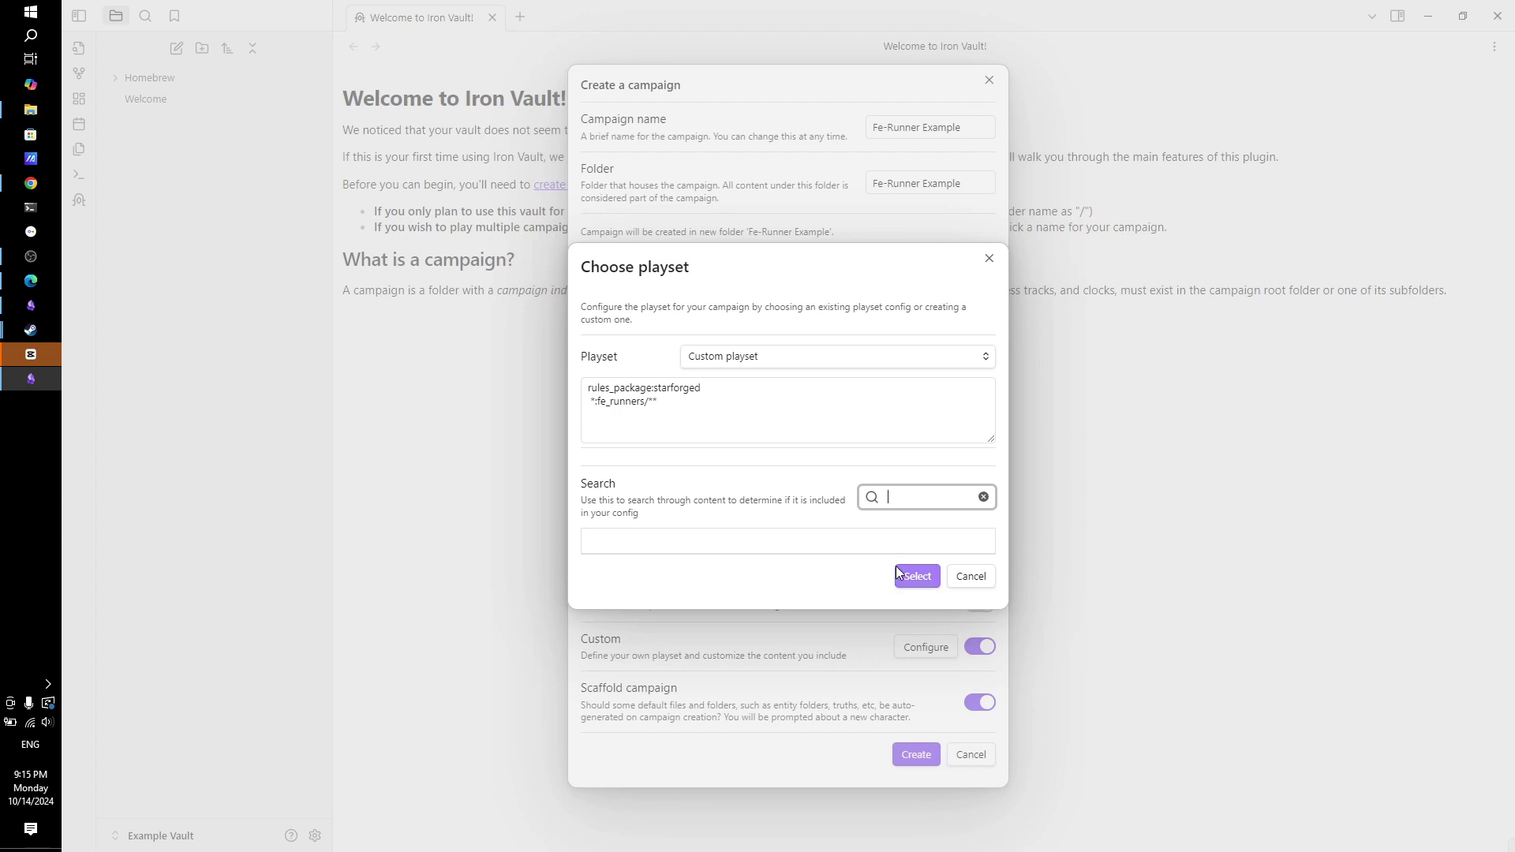
Accept the custom playset and create the Fe-Runner Example campaign with scaffolding.
{"action": "left_click", "coordinate": [917, 579]}
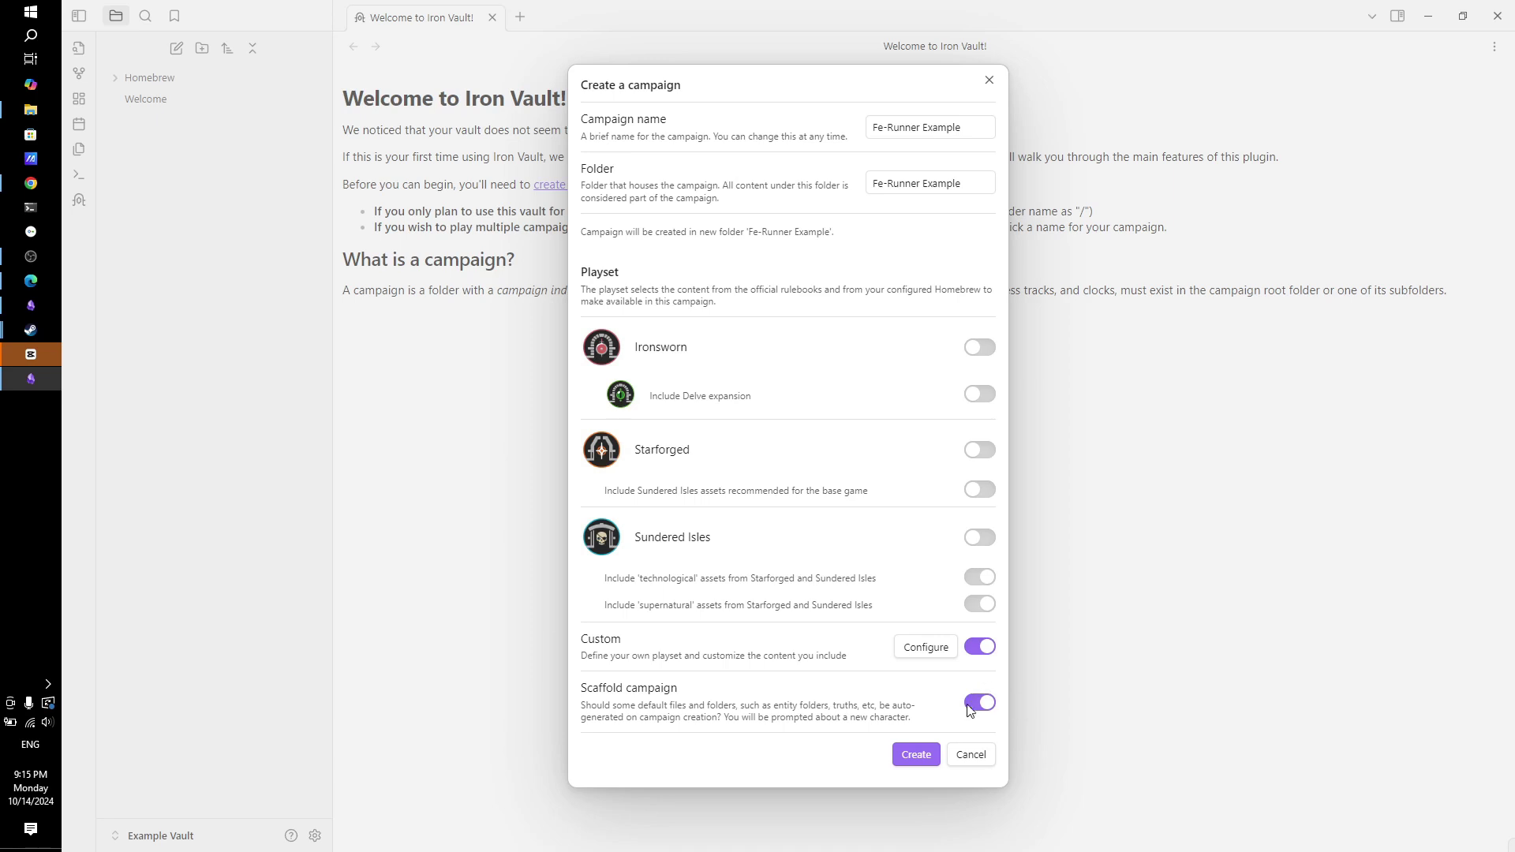
{"action": "left_click", "coordinate": [918, 753]}
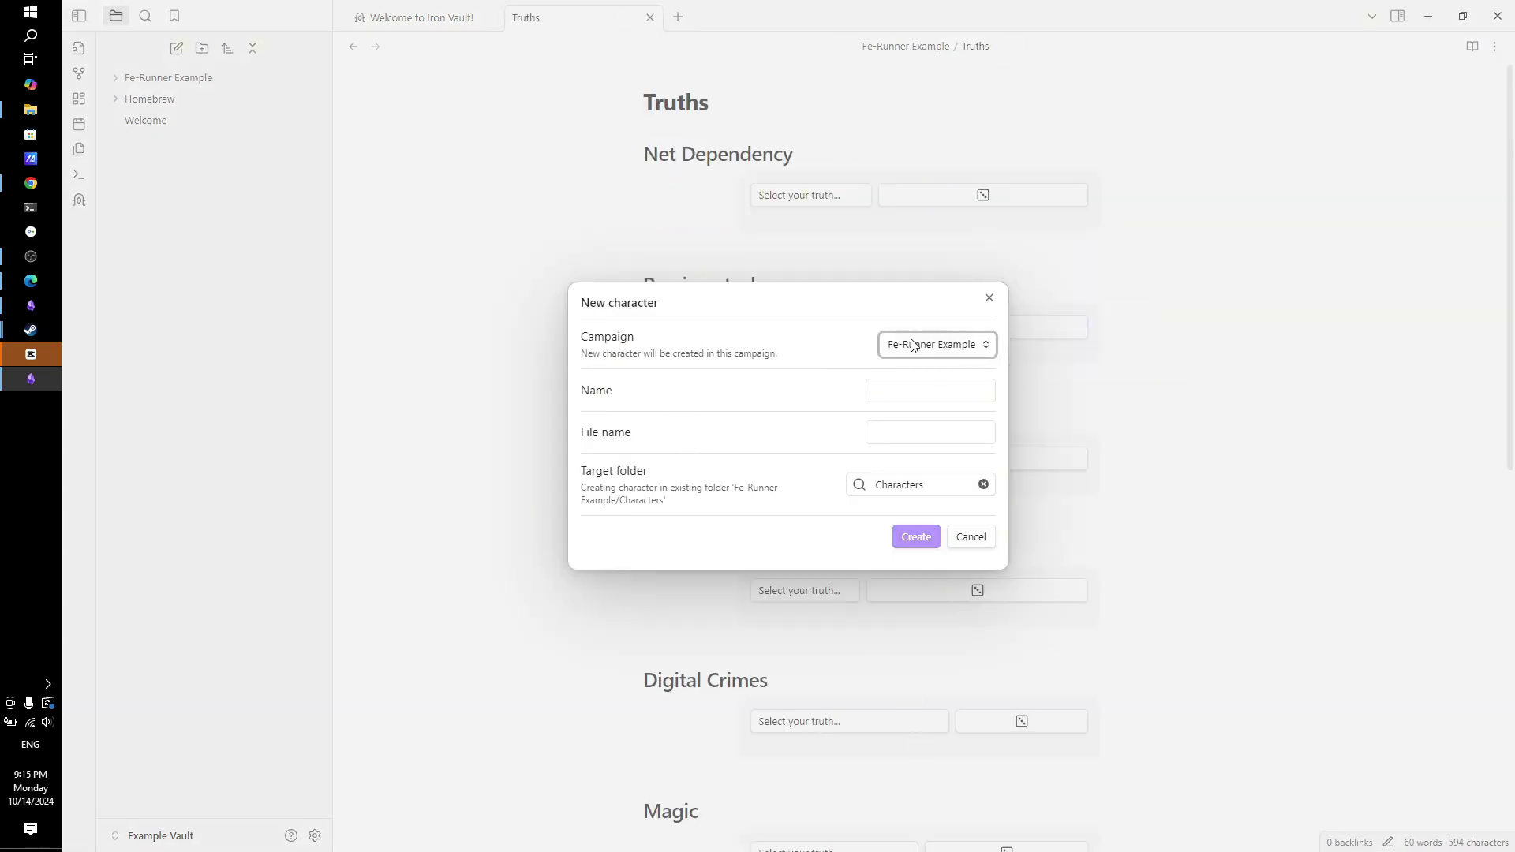
Create a new character named "Placeholder Character" in the campaign's Characters folder.
{"action": "left_click", "coordinate": [928, 387]}
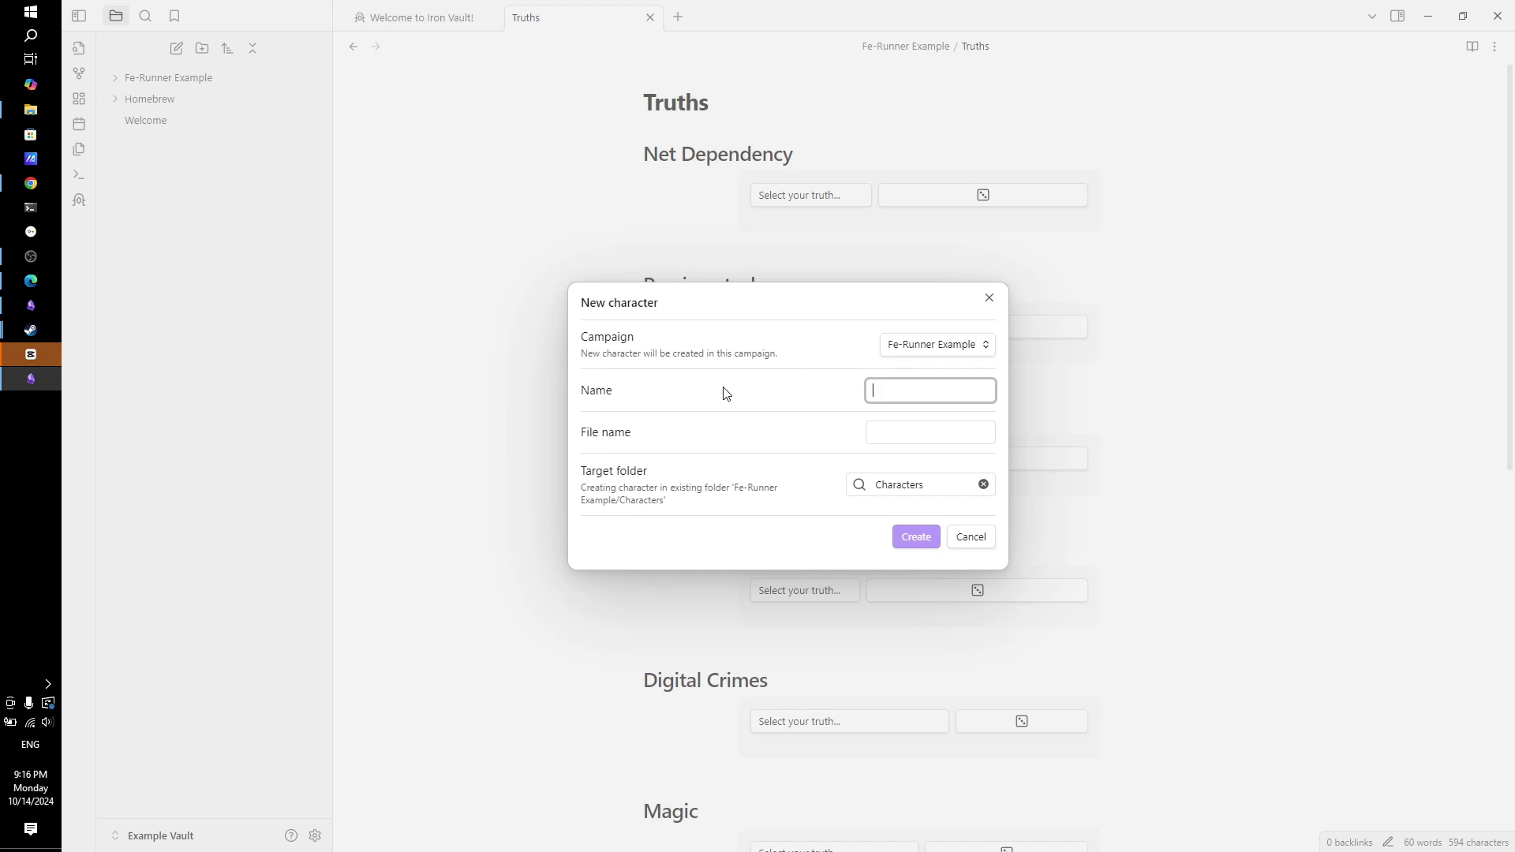
{"action": "type", "text": "PLace"}
{"action": "key", "text": "BackSpace"}
{"action": "key", "text": "BackSpace"}
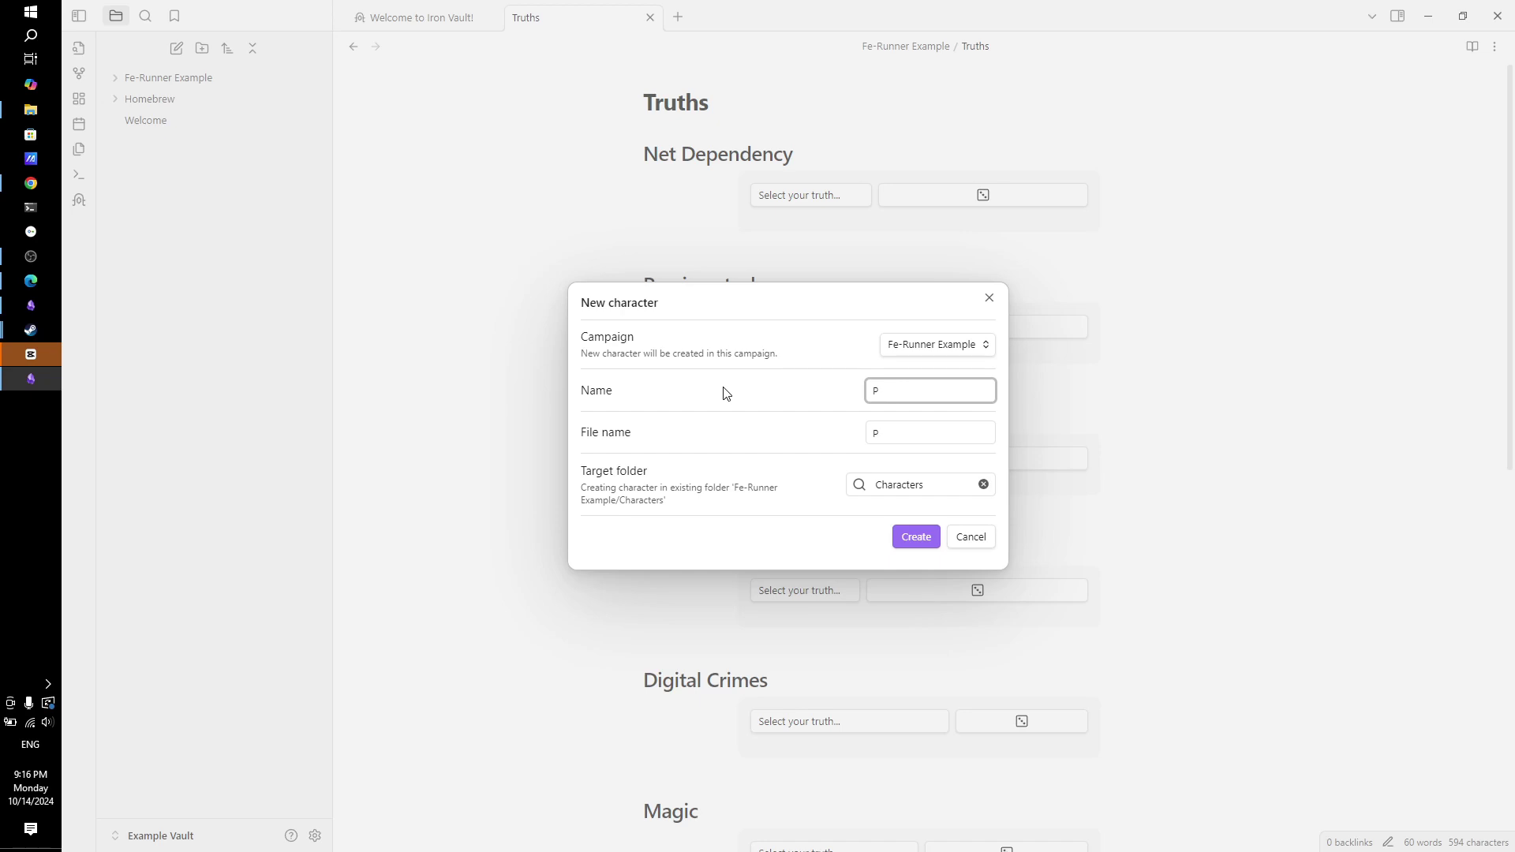
{"action": "type", "text": "laceholder Character"}
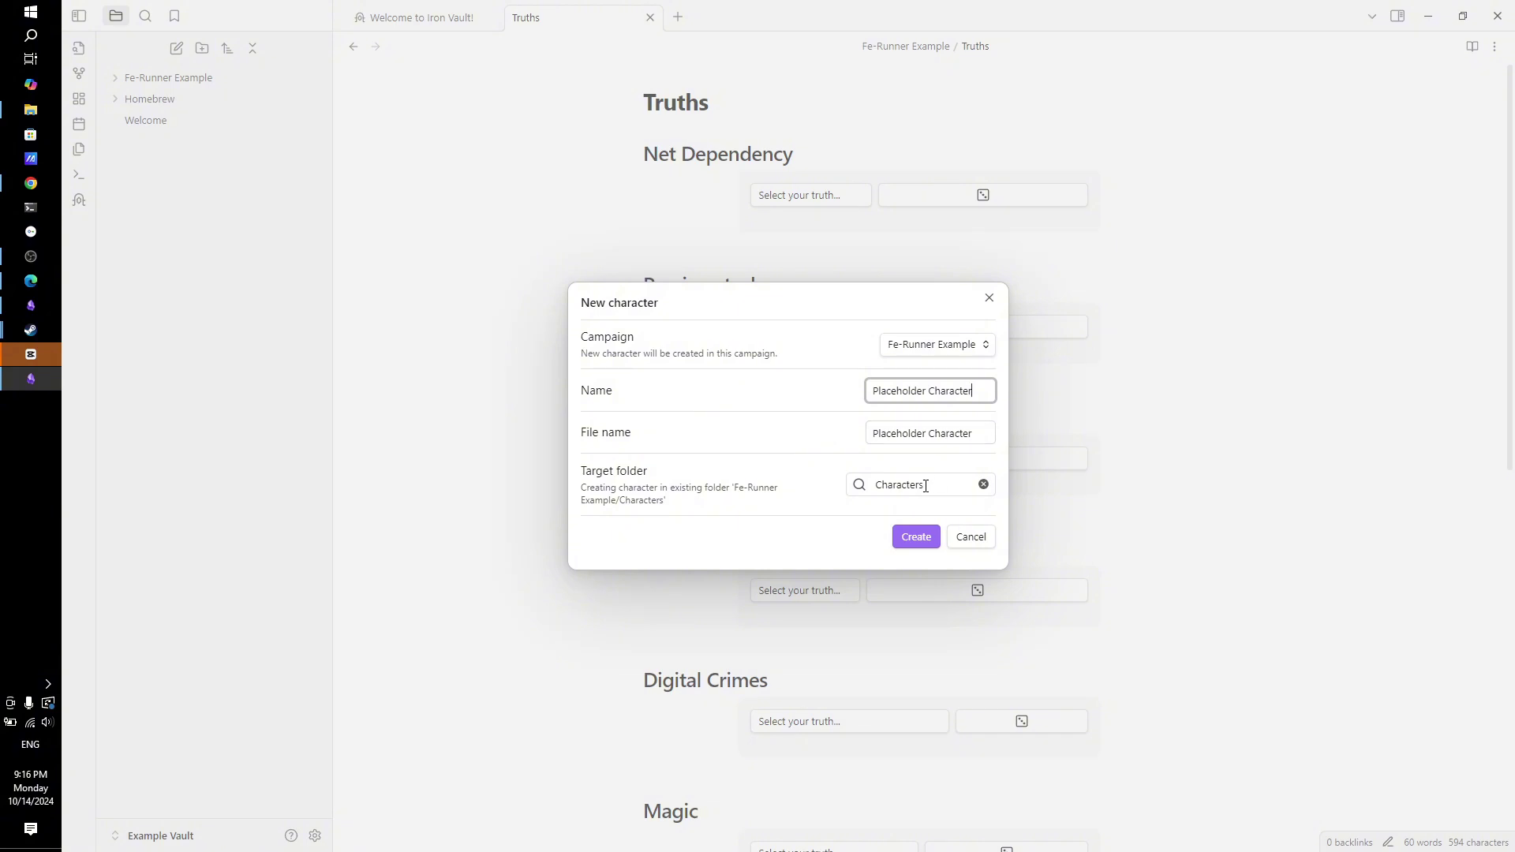
{"action": "left_click", "coordinate": [915, 538]}
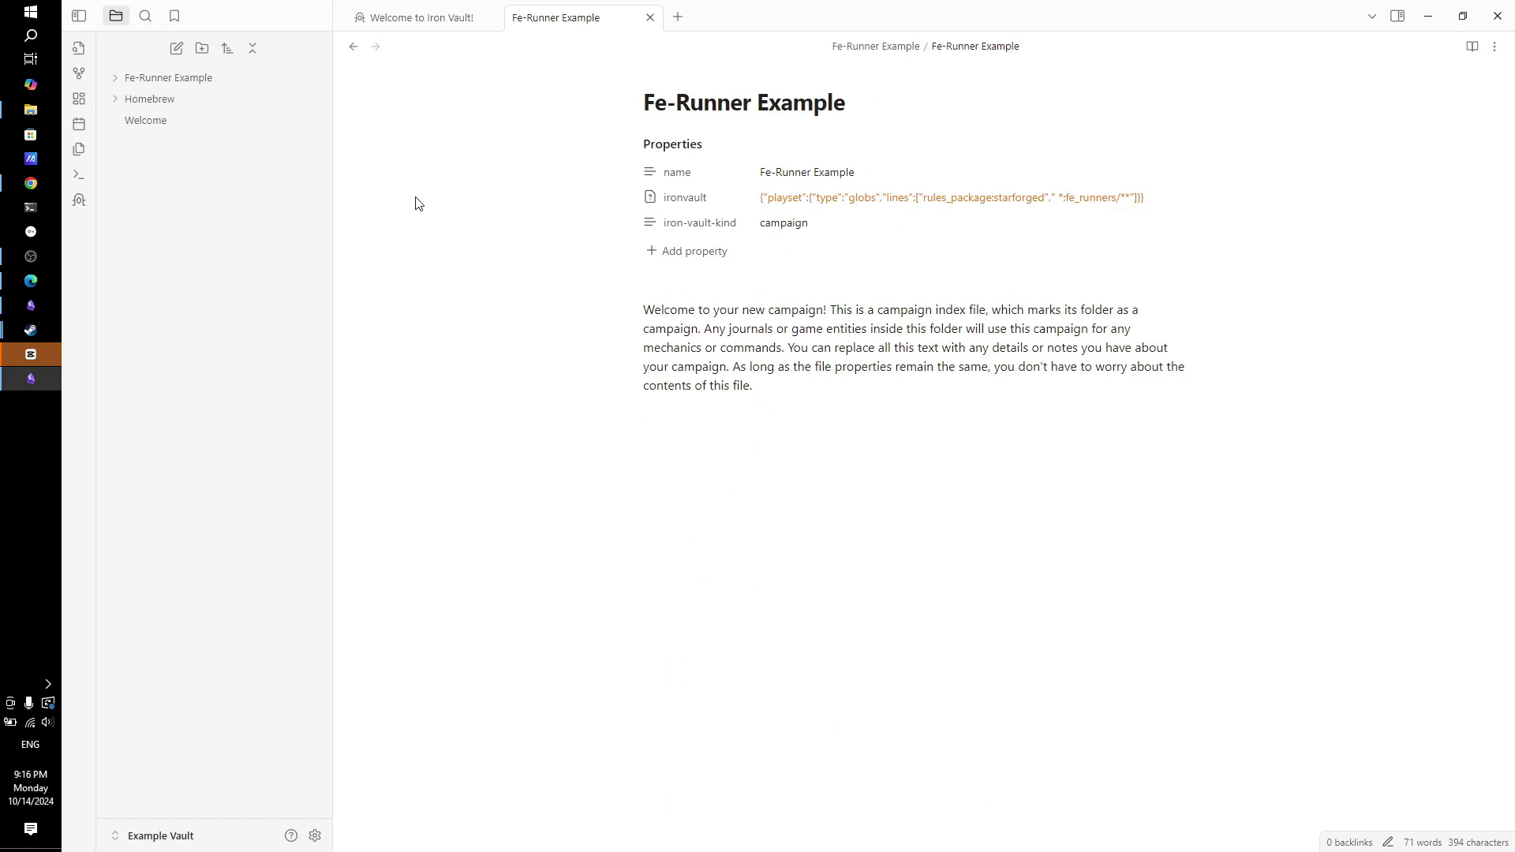
Open the Placeholder Character note in the campaign's Characters folder and review its stats, progress tracks and conditions.
{"action": "left_click", "coordinate": [113, 78]}
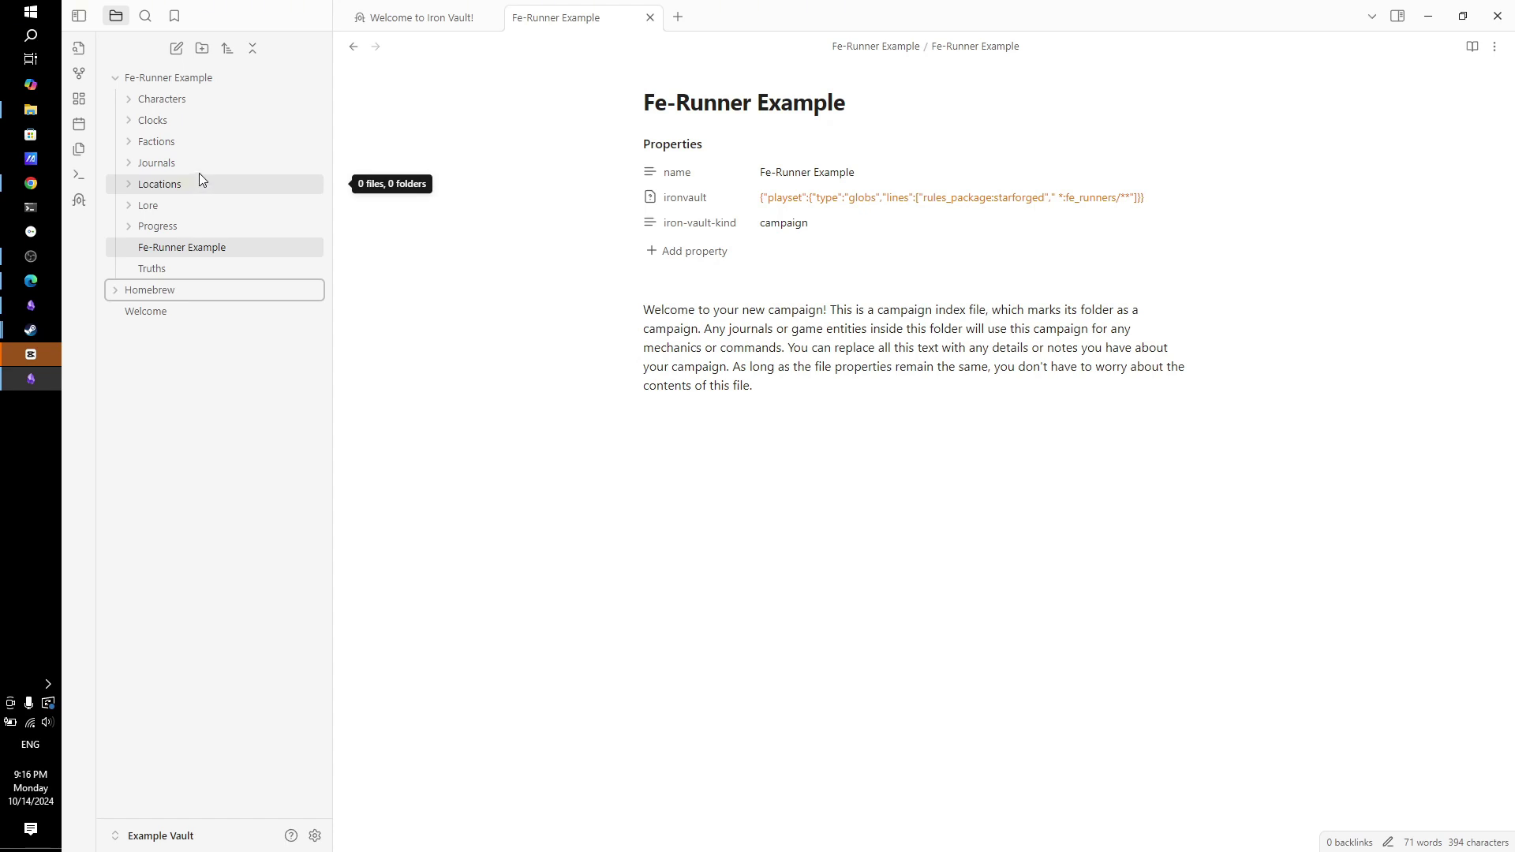
{"action": "left_click", "coordinate": [136, 102]}
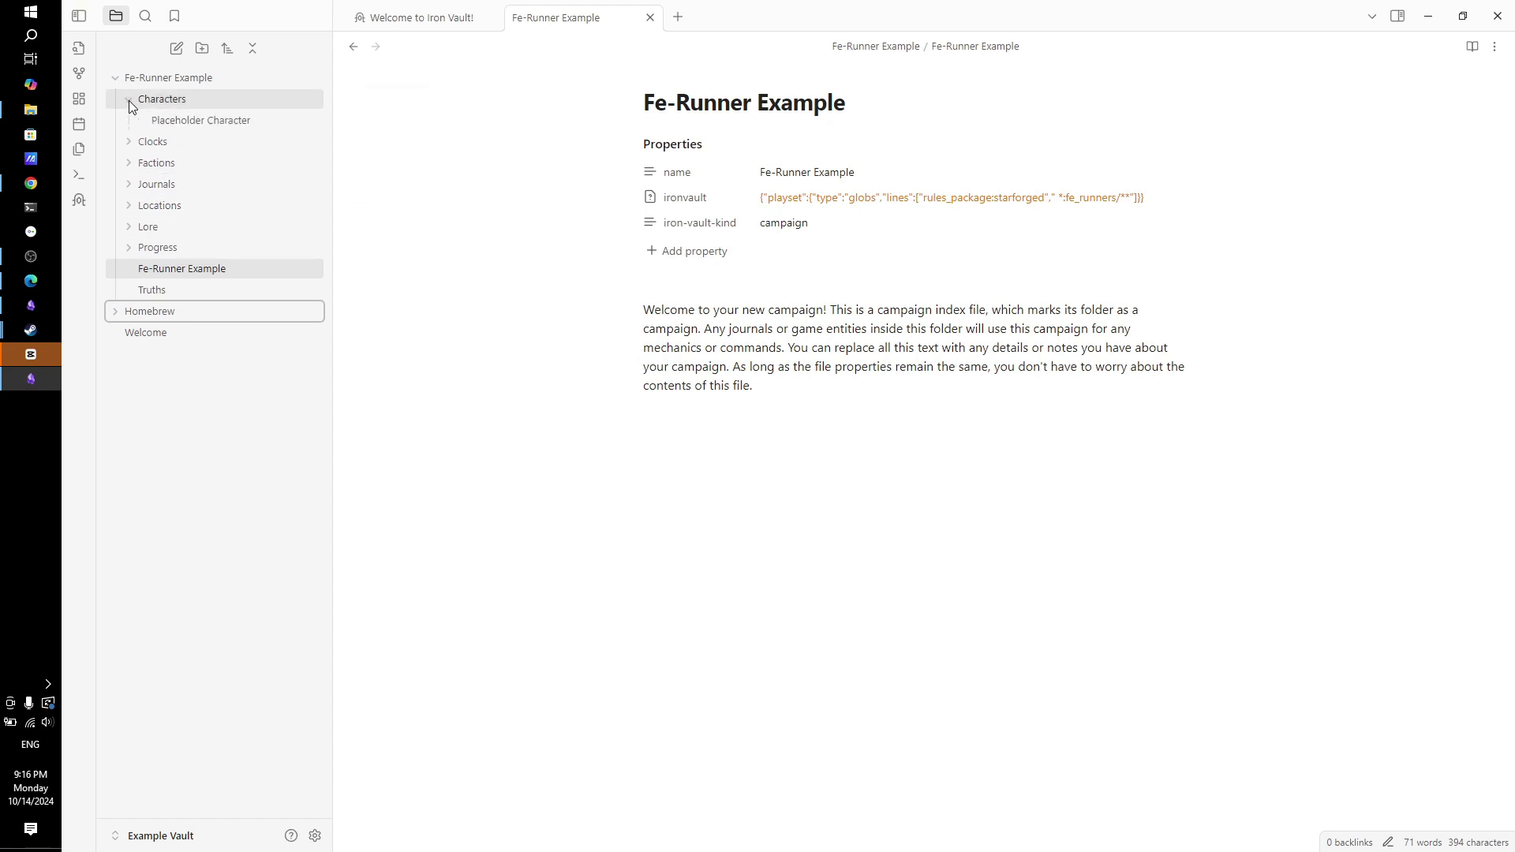
{"action": "left_click", "coordinate": [188, 122]}
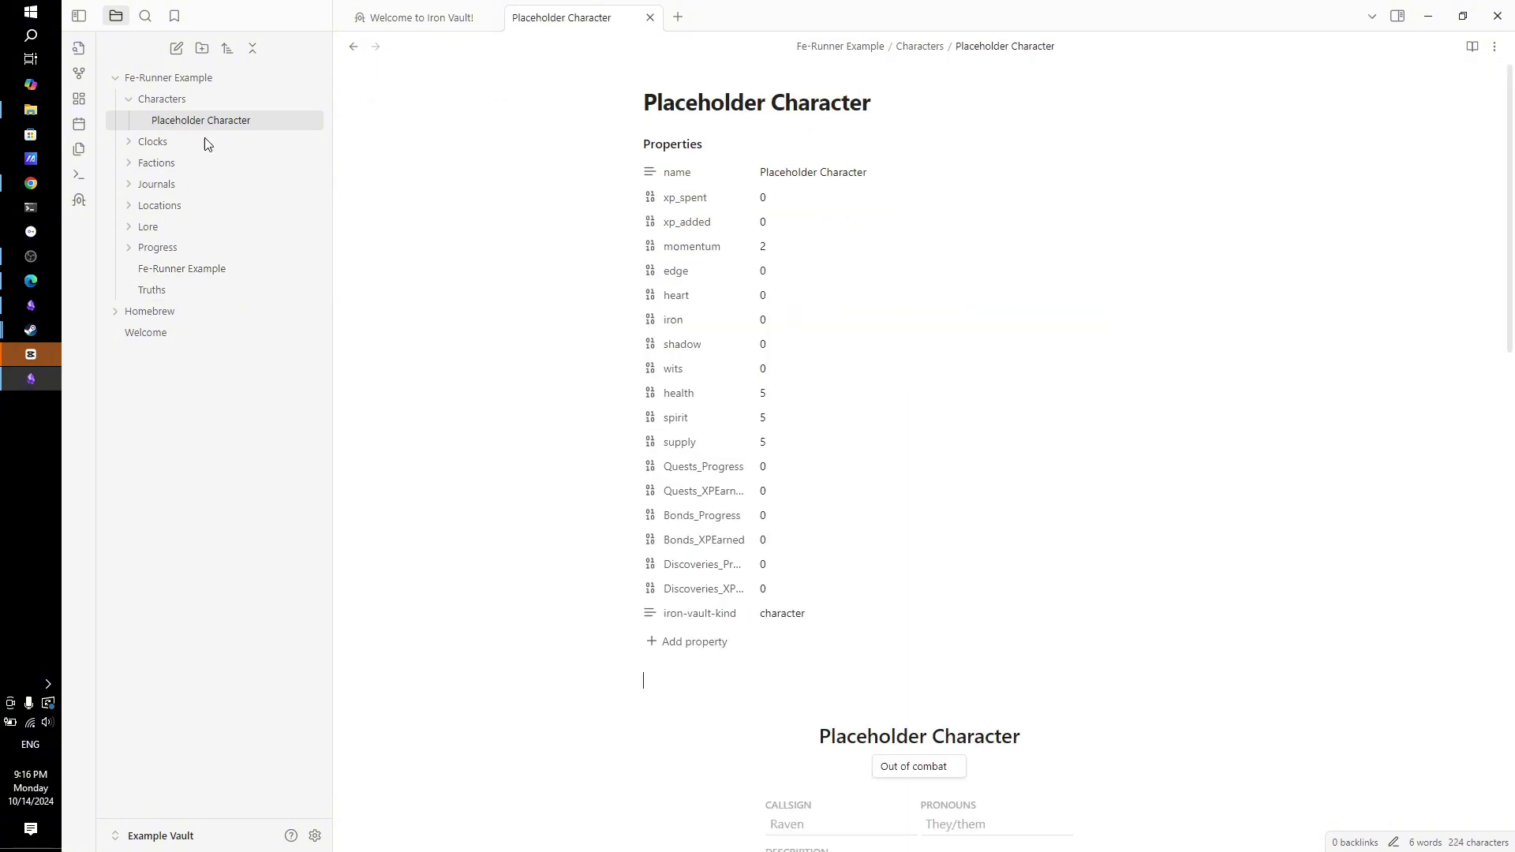
{"action": "scroll", "coordinate": [938, 376], "scroll_direction": "down", "scroll_amount": 5}
{"action": "scroll", "coordinate": [938, 376], "scroll_direction": "down", "scroll_amount": 3}
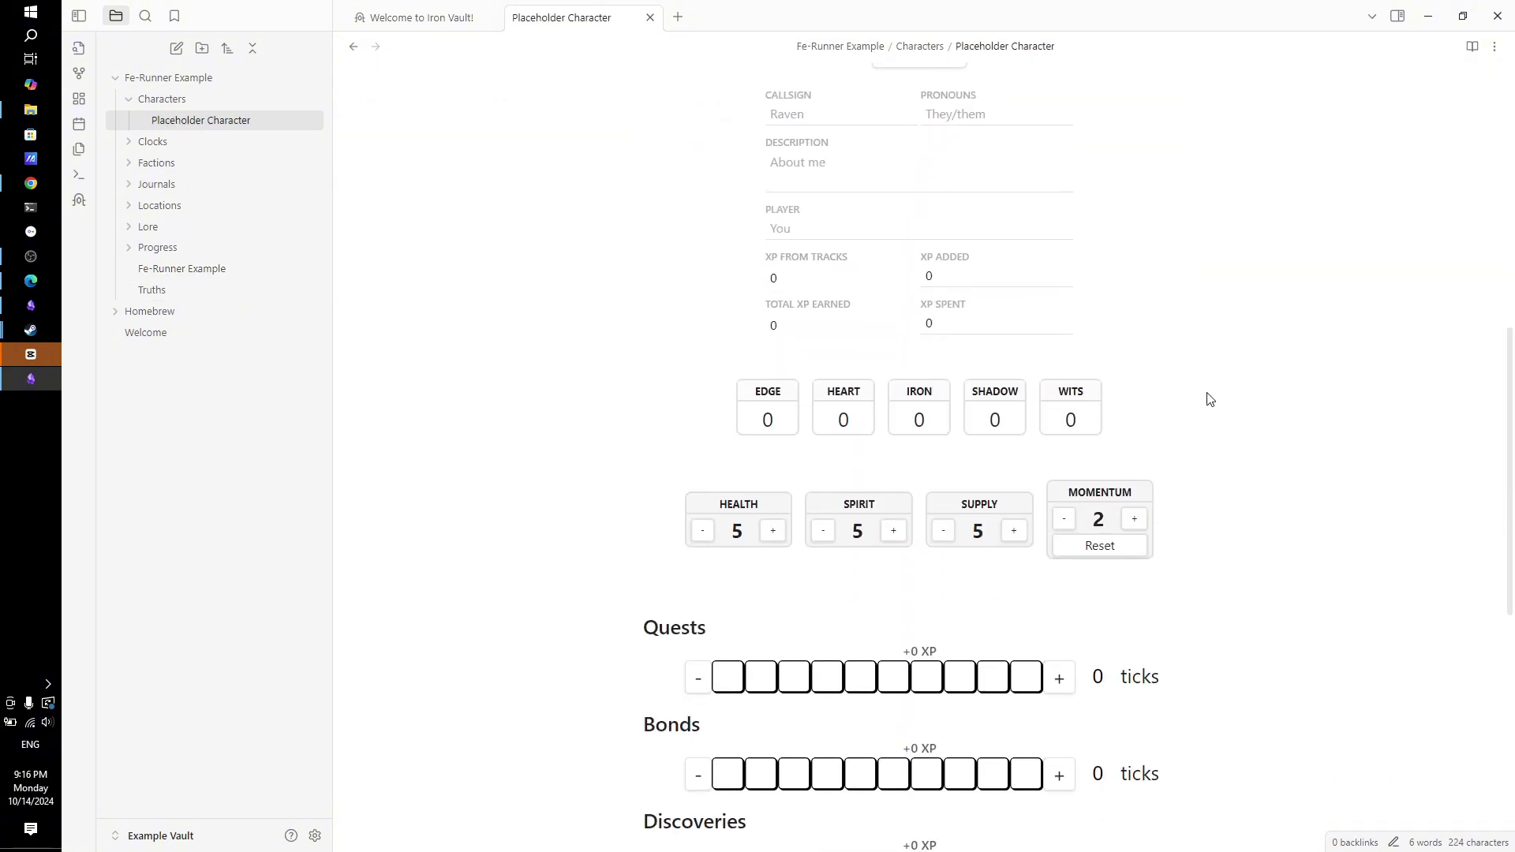
{"action": "scroll", "coordinate": [1165, 396], "scroll_direction": "down", "scroll_amount": 7}
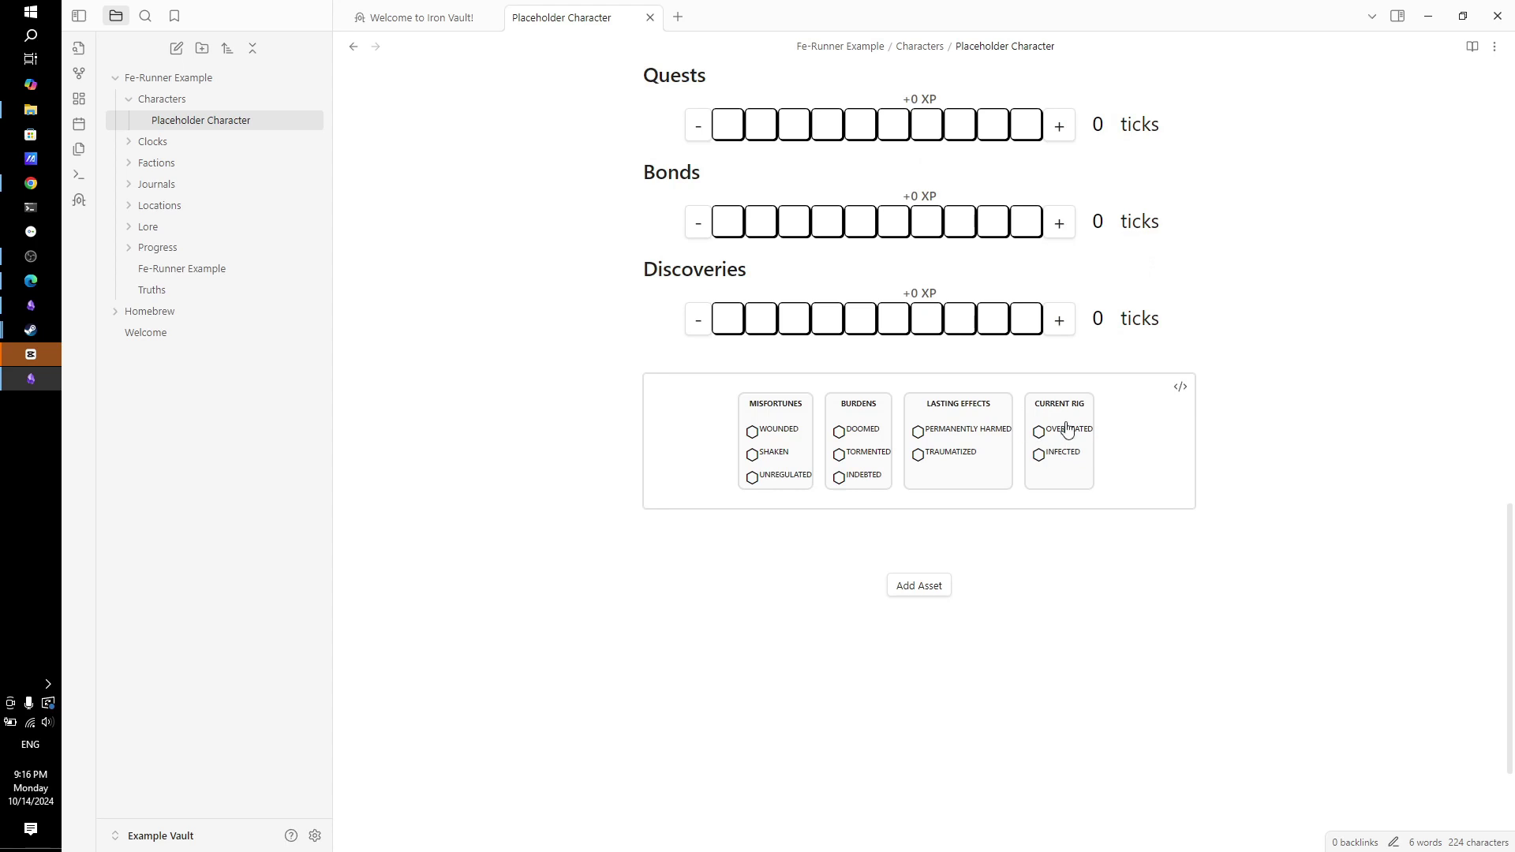
{"action": "scroll", "coordinate": [1048, 465], "scroll_direction": "up", "scroll_amount": 9}
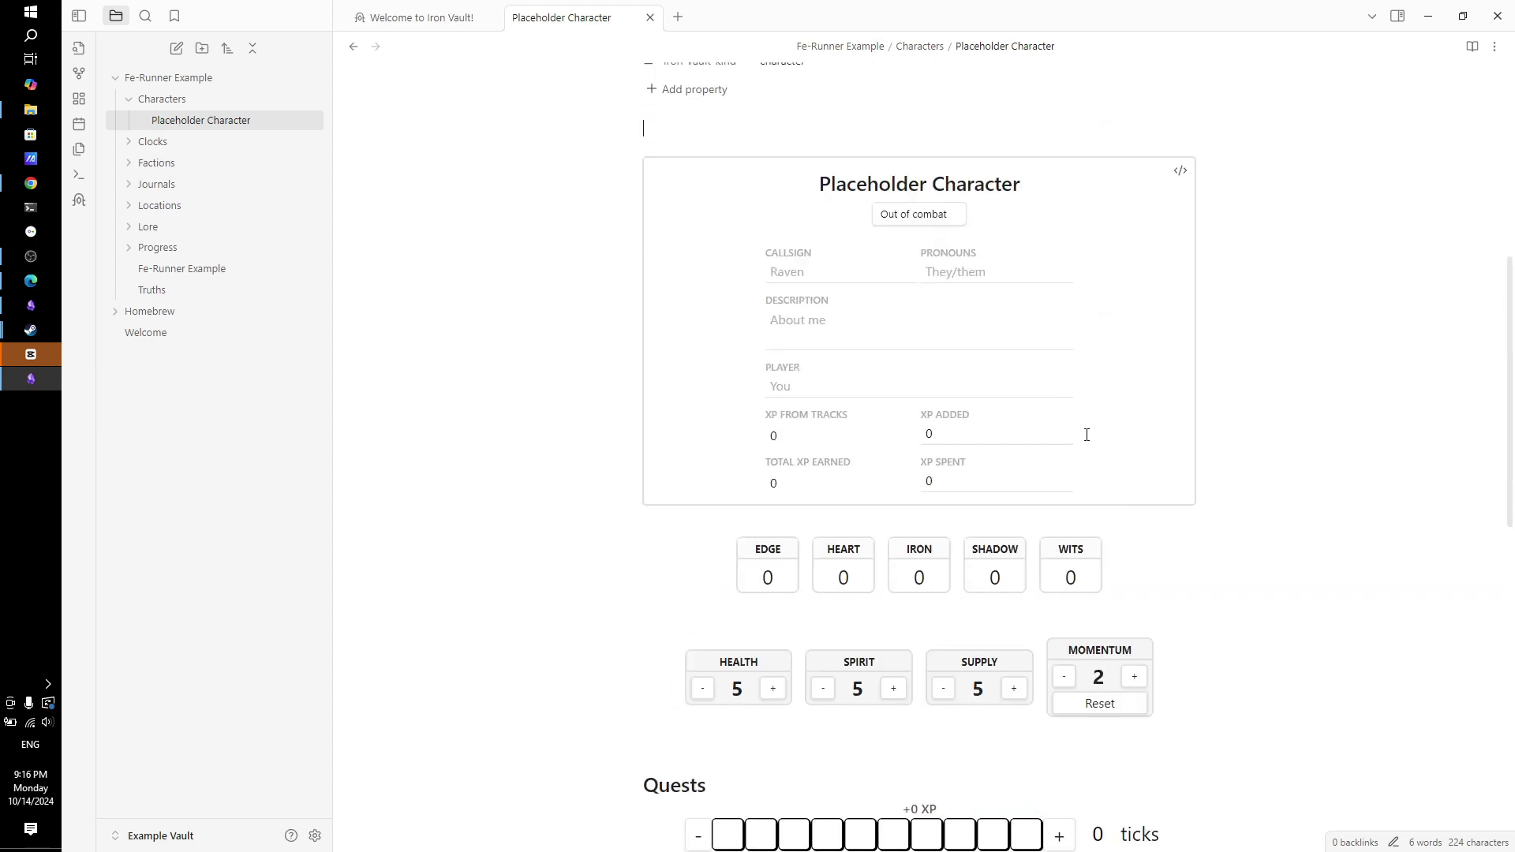
Set the character's stats to Edge 3, Heart 2, Iron 2, Shadow 1 and Wits 1.
{"action": "scroll", "coordinate": [911, 515], "scroll_direction": "down", "scroll_amount": 2}
{"action": "left_click", "coordinate": [778, 428]}
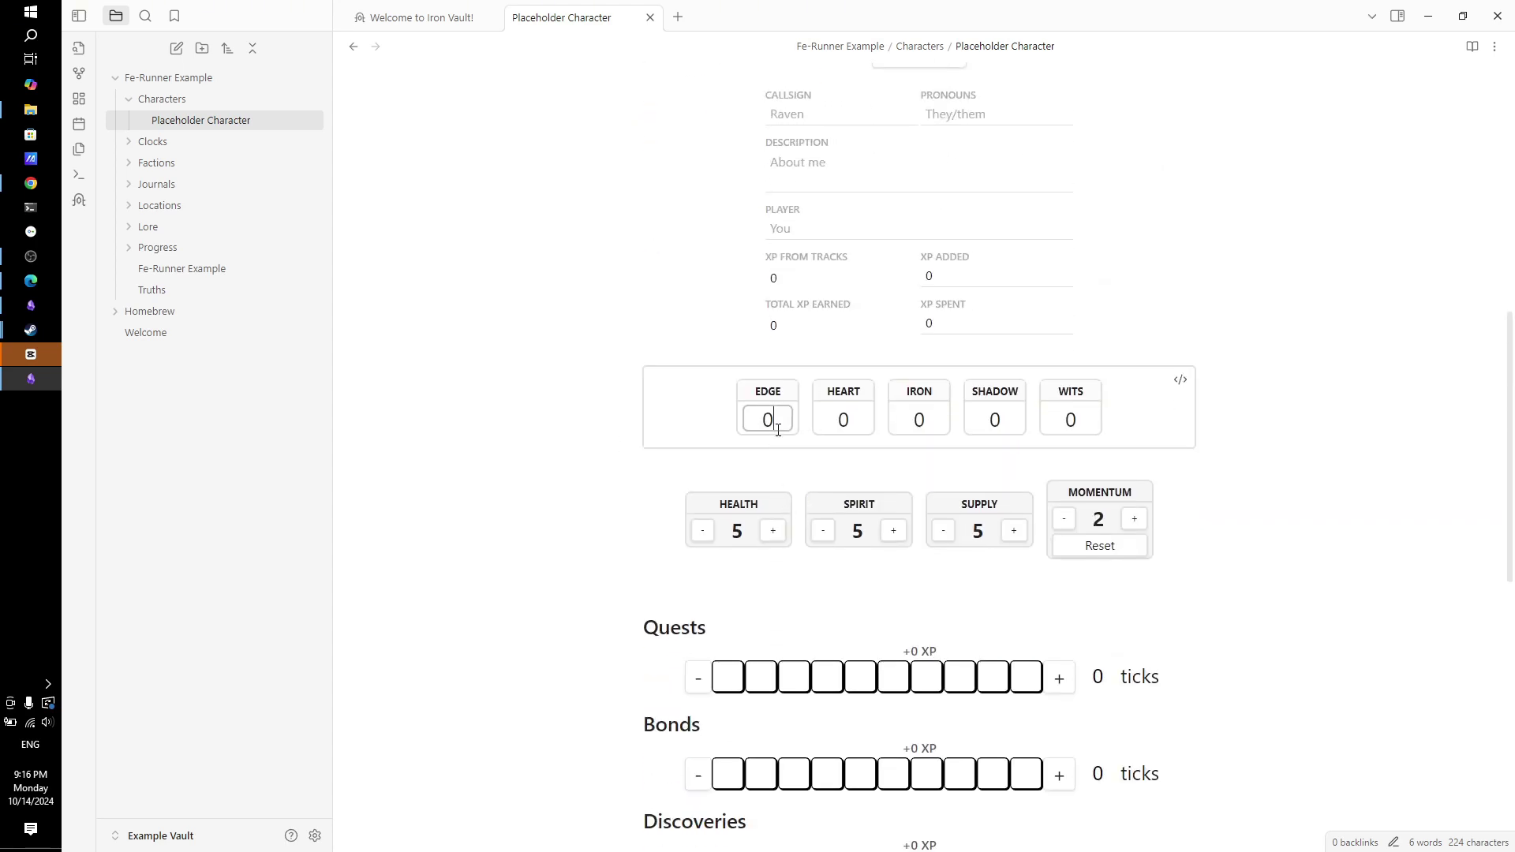
{"action": "key", "text": "BackSpace"}
{"action": "type", "text": "3"}
{"action": "left_click", "coordinate": [850, 415]}
{"action": "key", "text": "BackSpace"}
{"action": "type", "text": "2"}
{"action": "left_click", "coordinate": [931, 415]}
{"action": "key", "text": "BackSpace"}
{"action": "type", "text": "2"}
{"action": "left_click", "coordinate": [992, 418]}
{"action": "key", "text": "BackSpace"}
{"action": "type", "text": "1"}
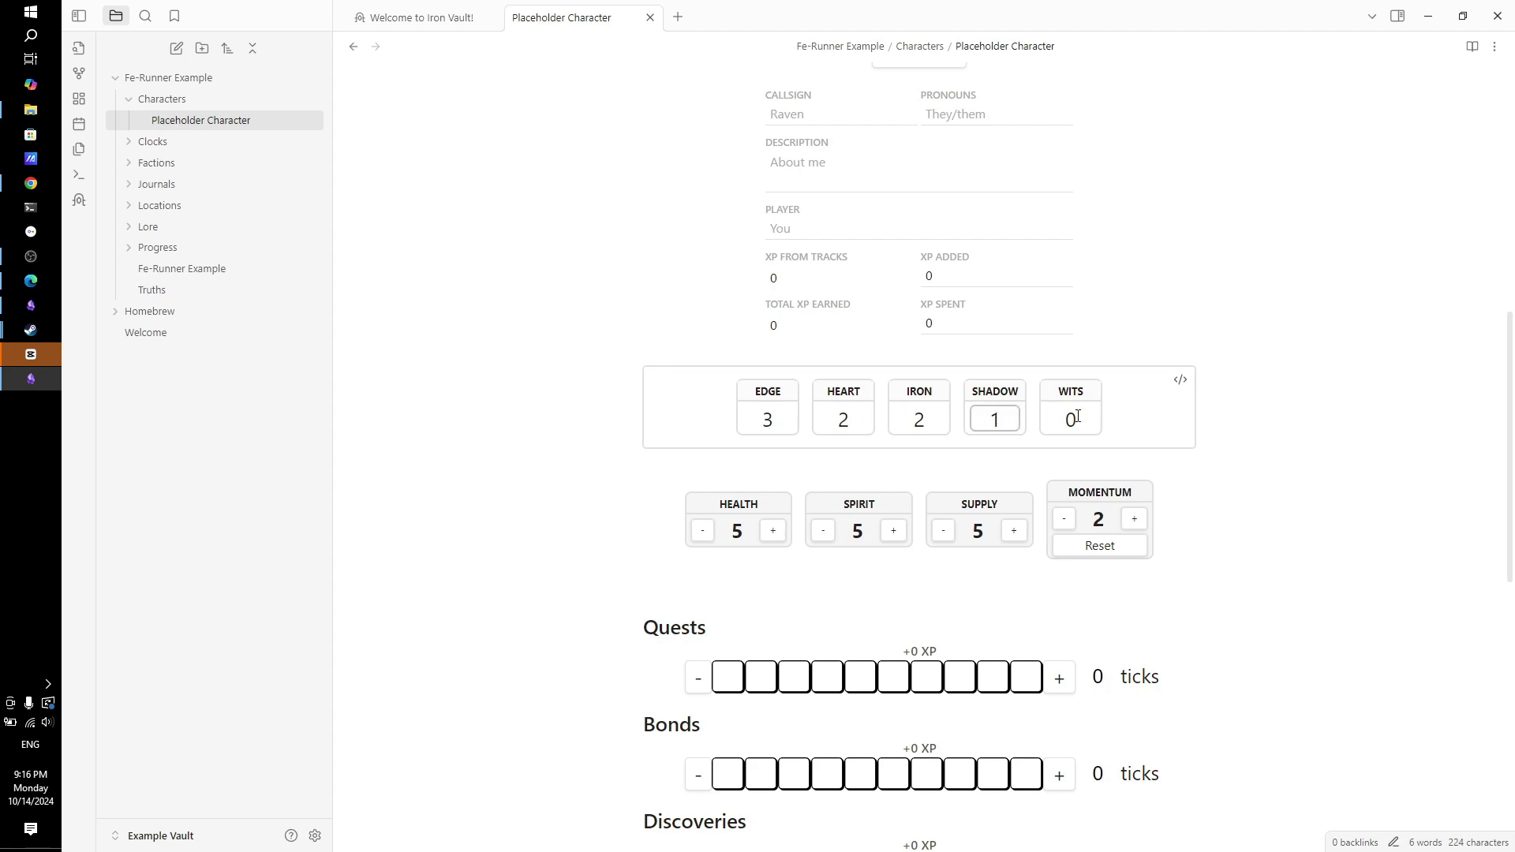
{"action": "left_click", "coordinate": [1078, 416]}
{"action": "key", "text": "BackSpace"}
{"action": "type", "text": "1"}
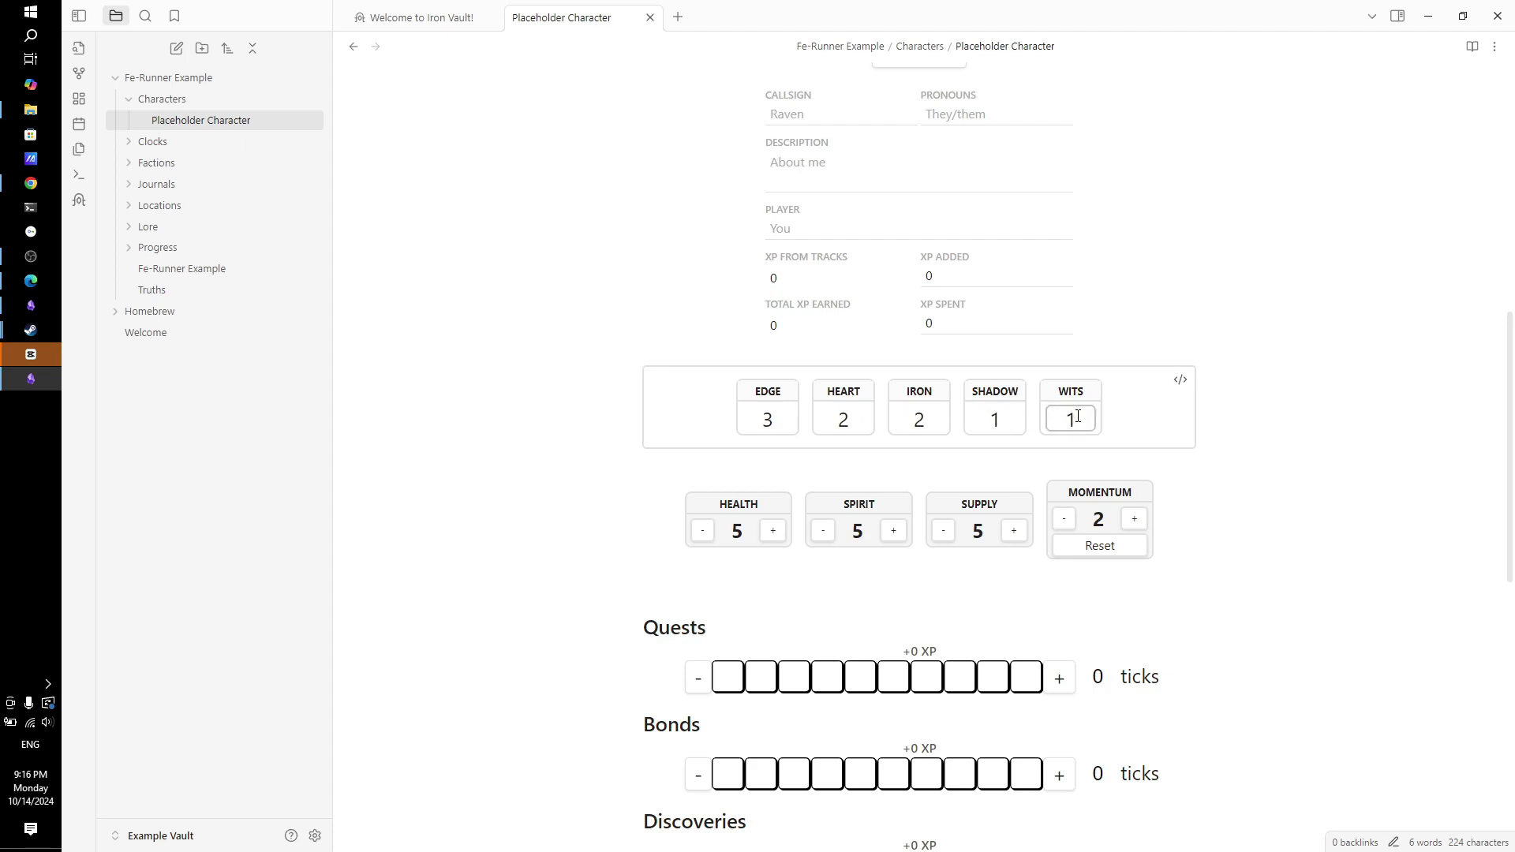
{"action": "left_click", "coordinate": [641, 304]}
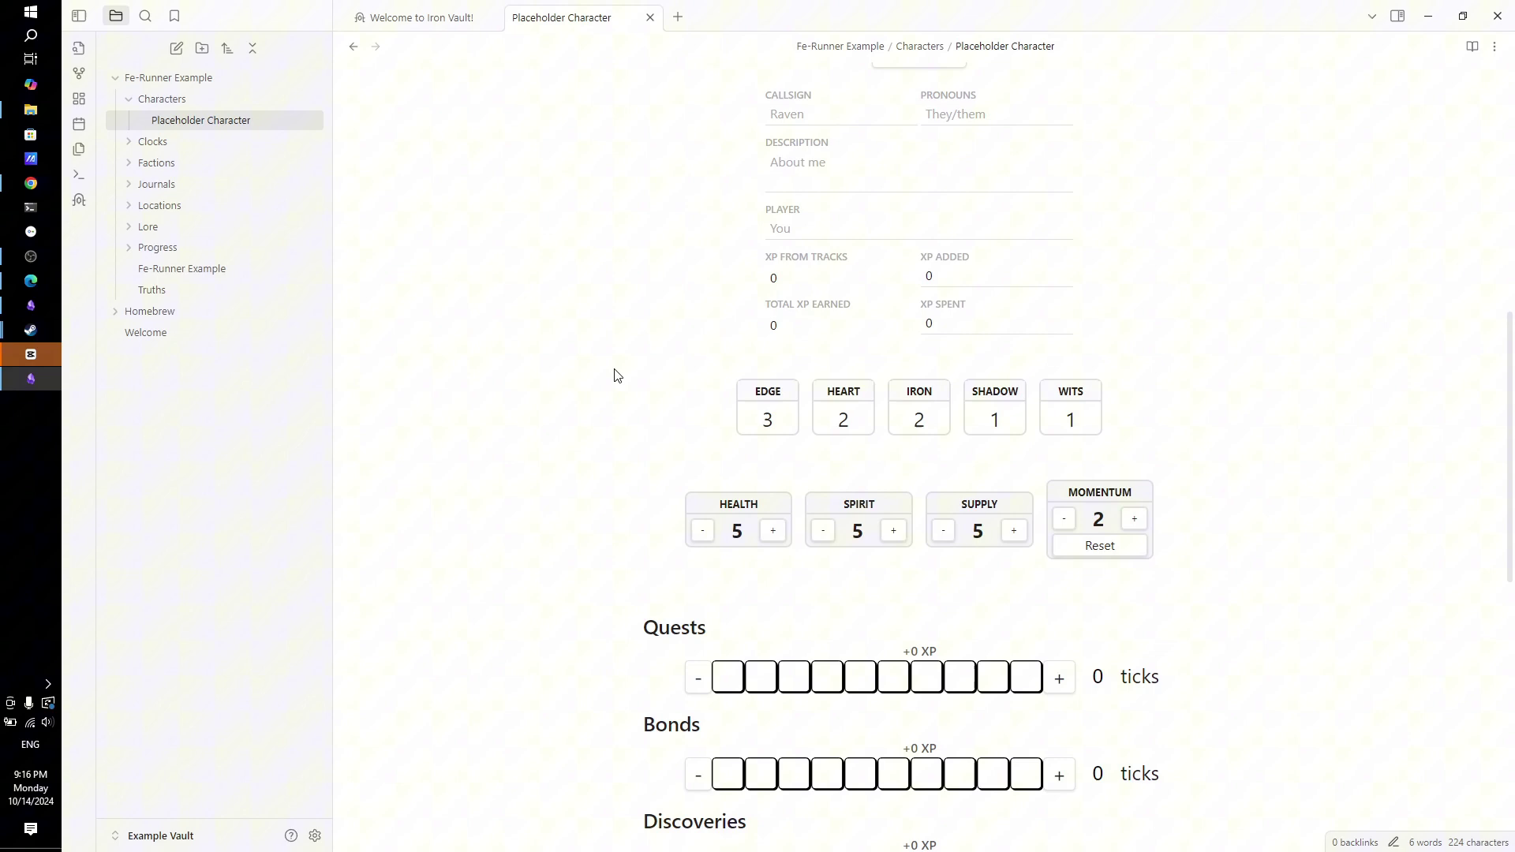
Open the campaign's Truths note, choose "People are oblivious." for Net Dependency, and roll the dice for that truth.
{"action": "left_click", "coordinate": [198, 288]}
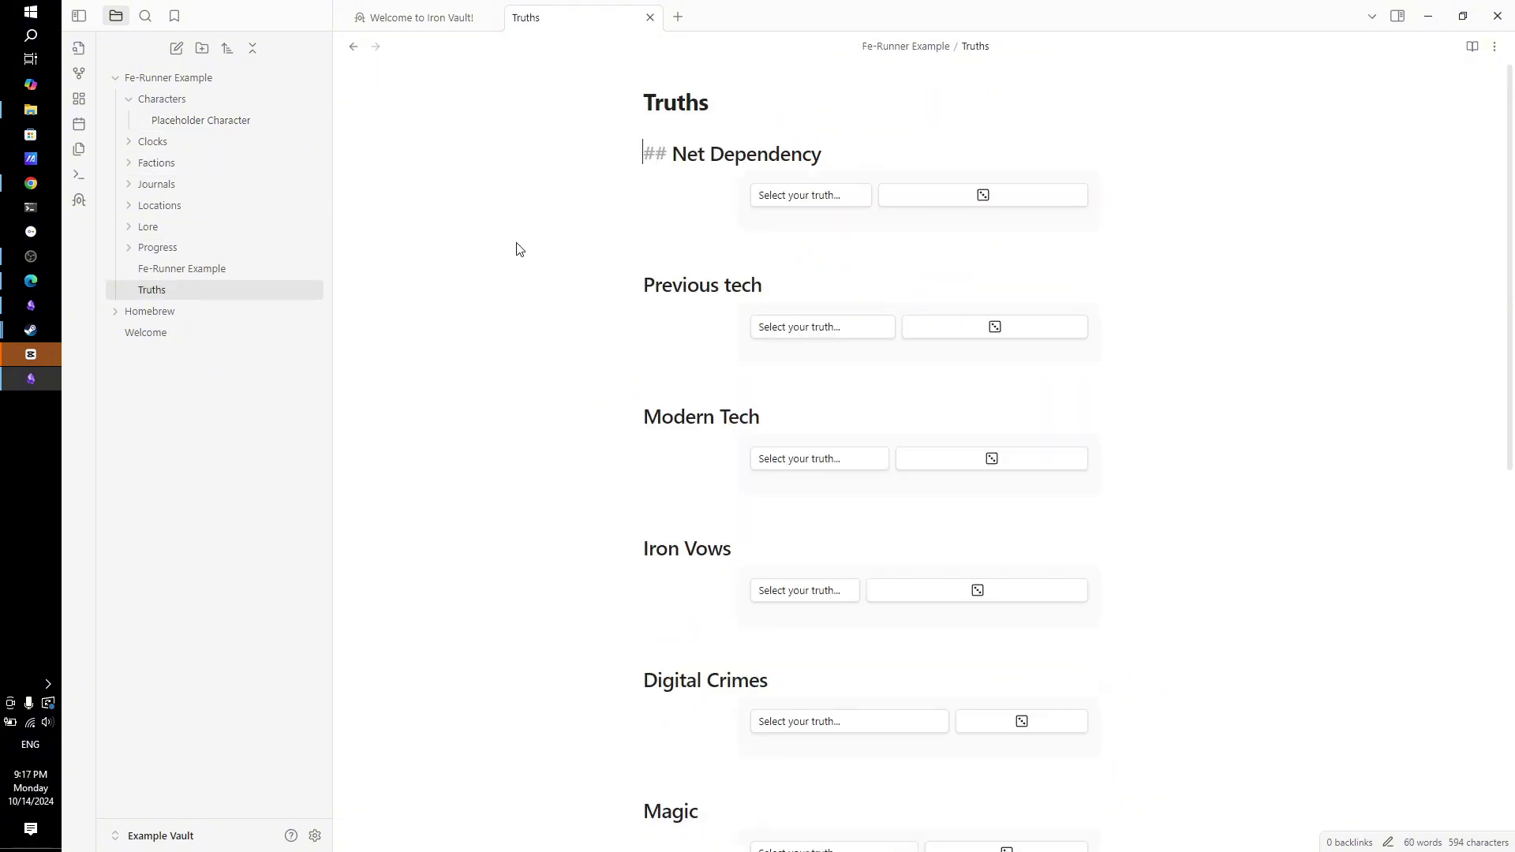
{"action": "left_click", "coordinate": [790, 201]}
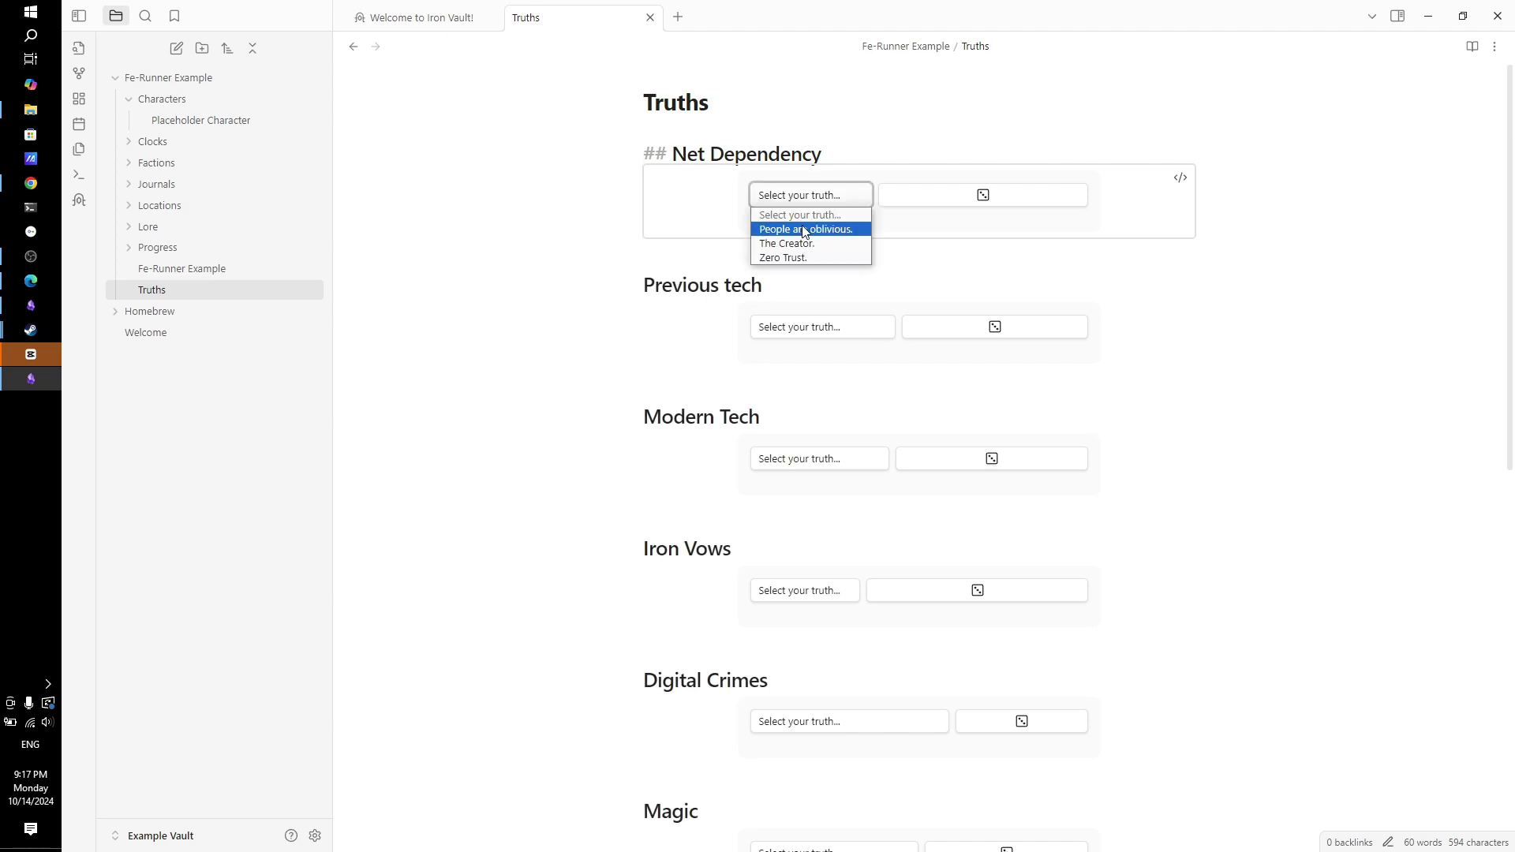
{"action": "left_click", "coordinate": [805, 229]}
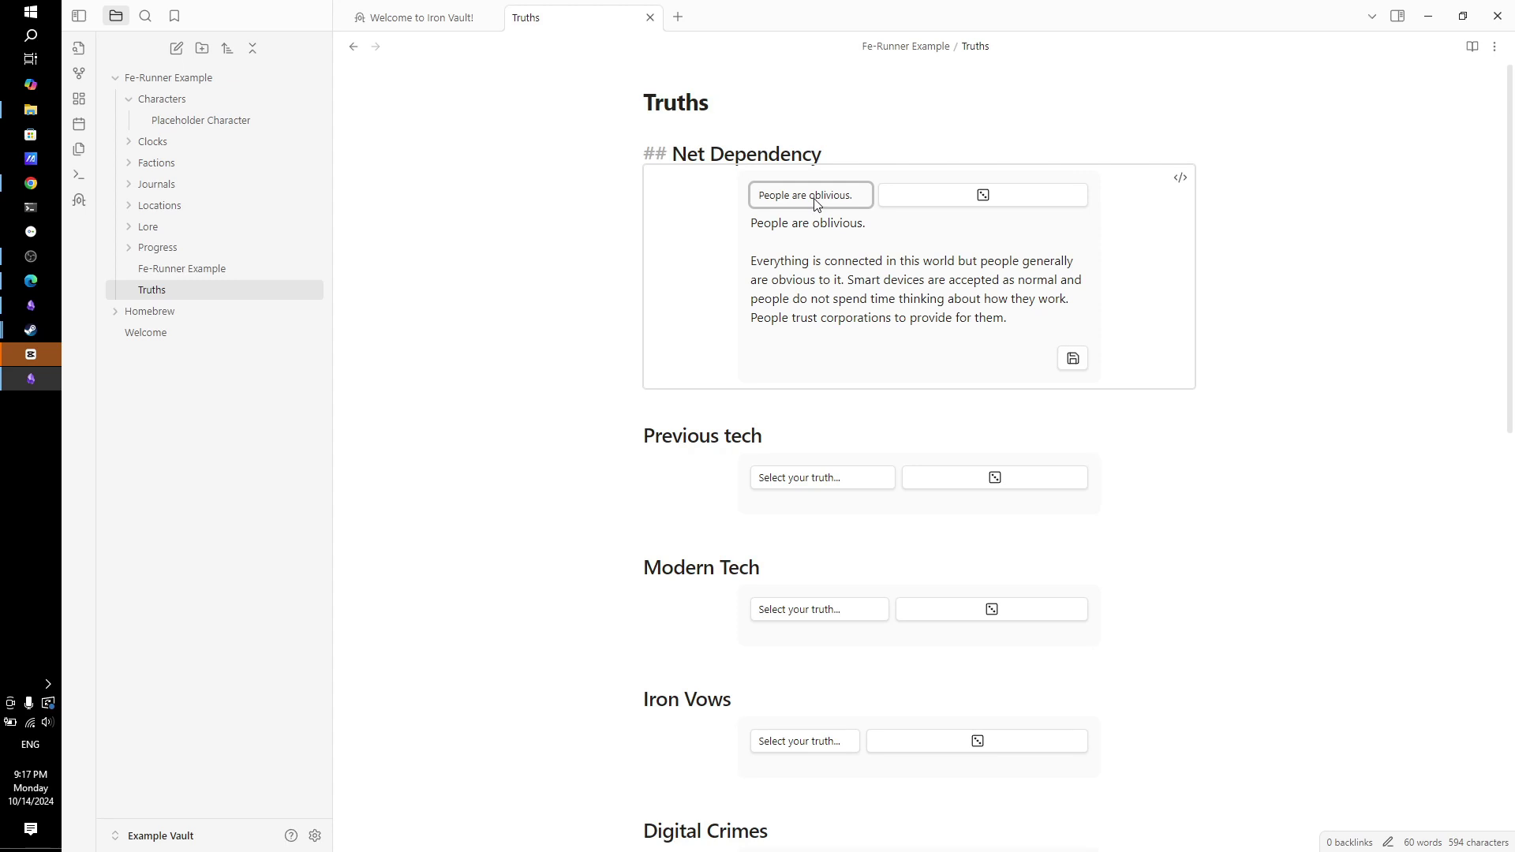
{"action": "left_click", "coordinate": [933, 200]}
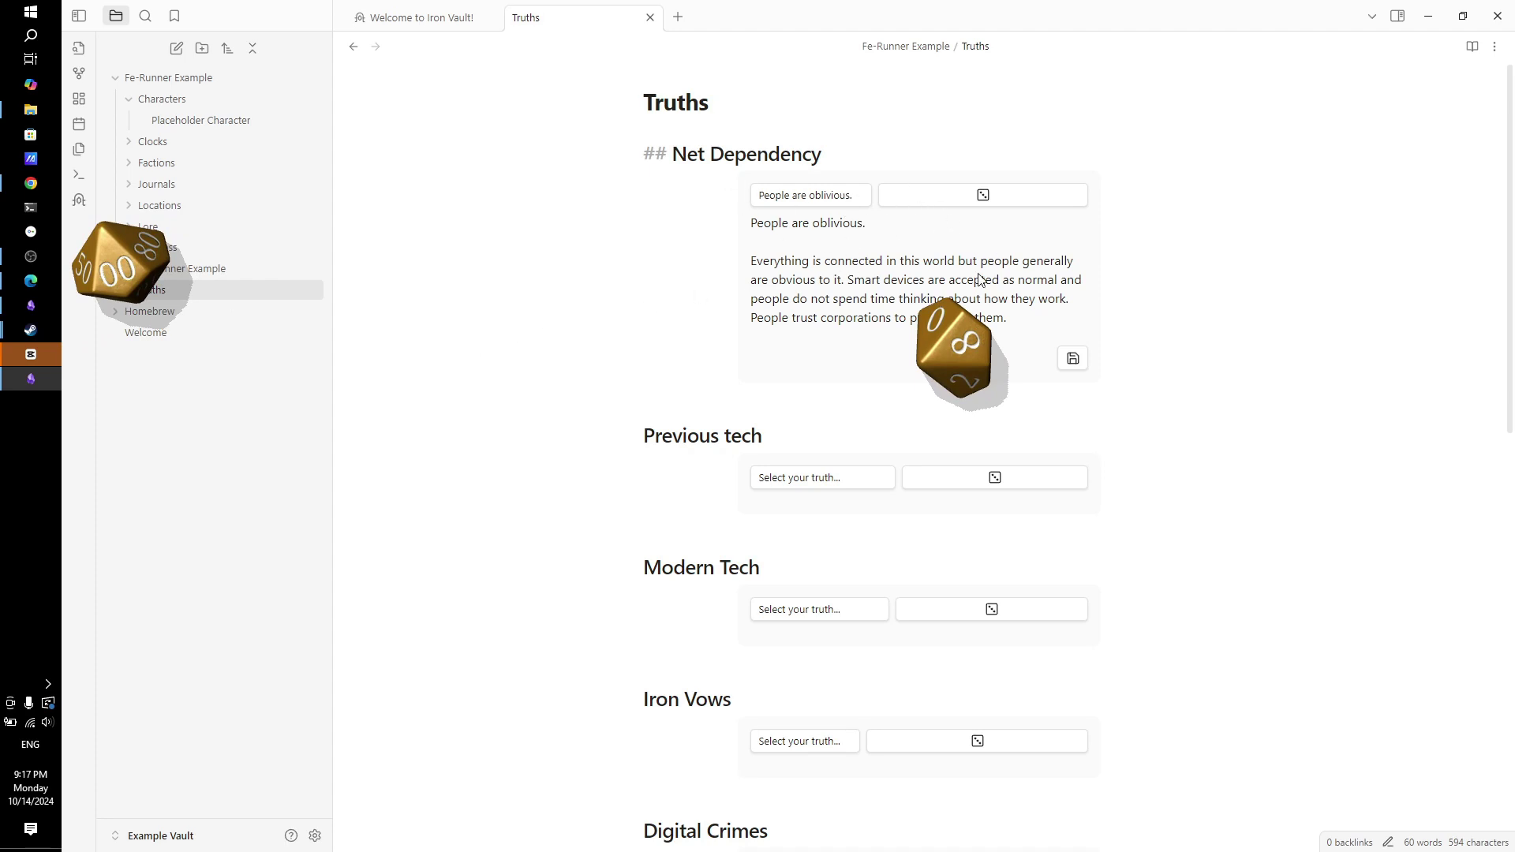
Roll a random truth for Previous tech and save both the Previous tech and Net Dependency truths.
{"action": "left_click", "coordinate": [1058, 476]}
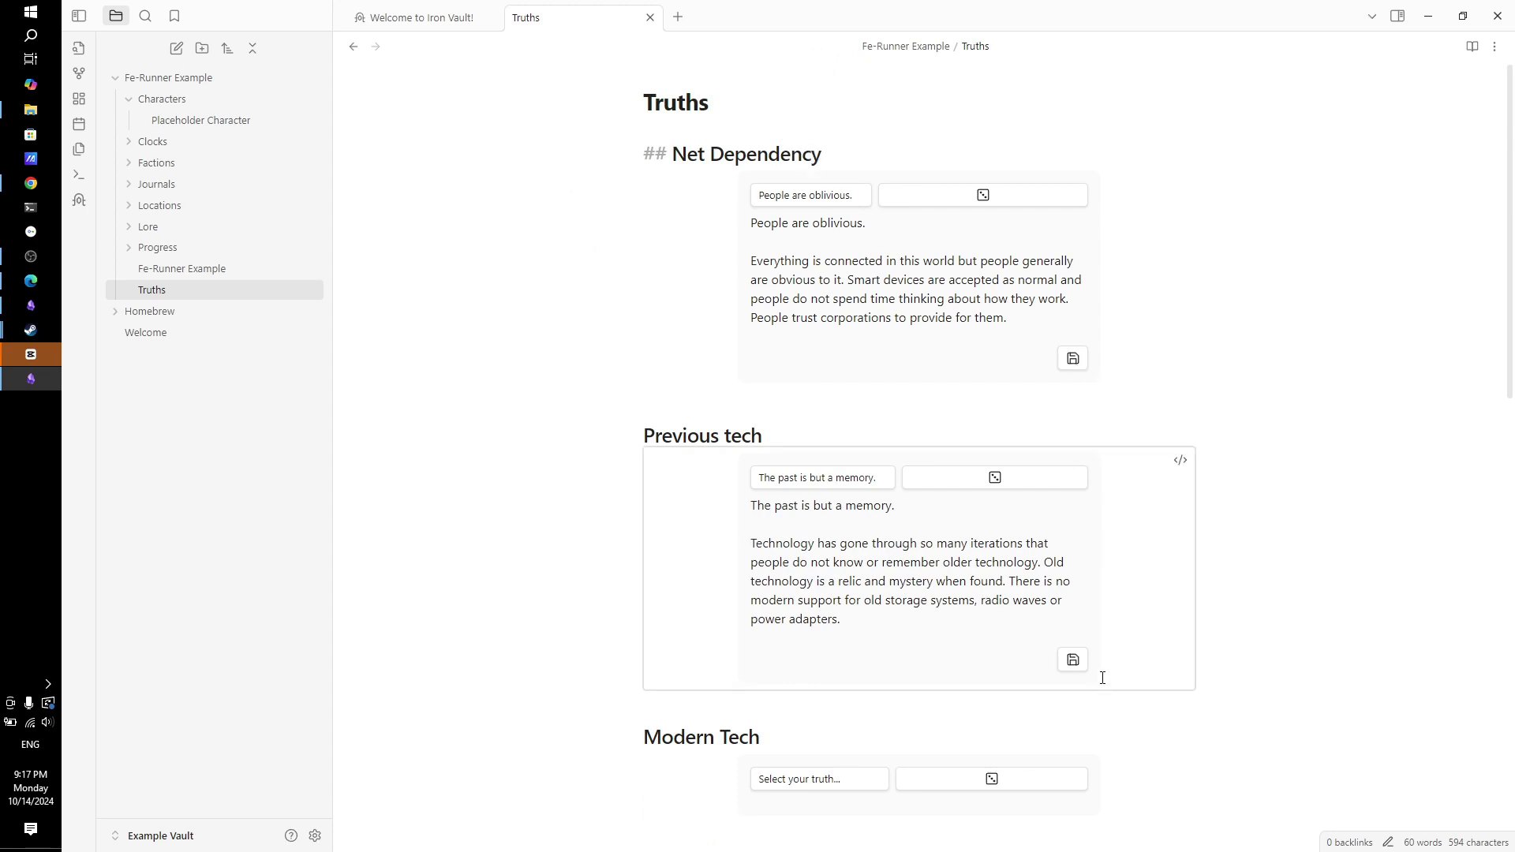
{"action": "left_click", "coordinate": [1072, 660]}
{"action": "left_click", "coordinate": [1072, 358]}
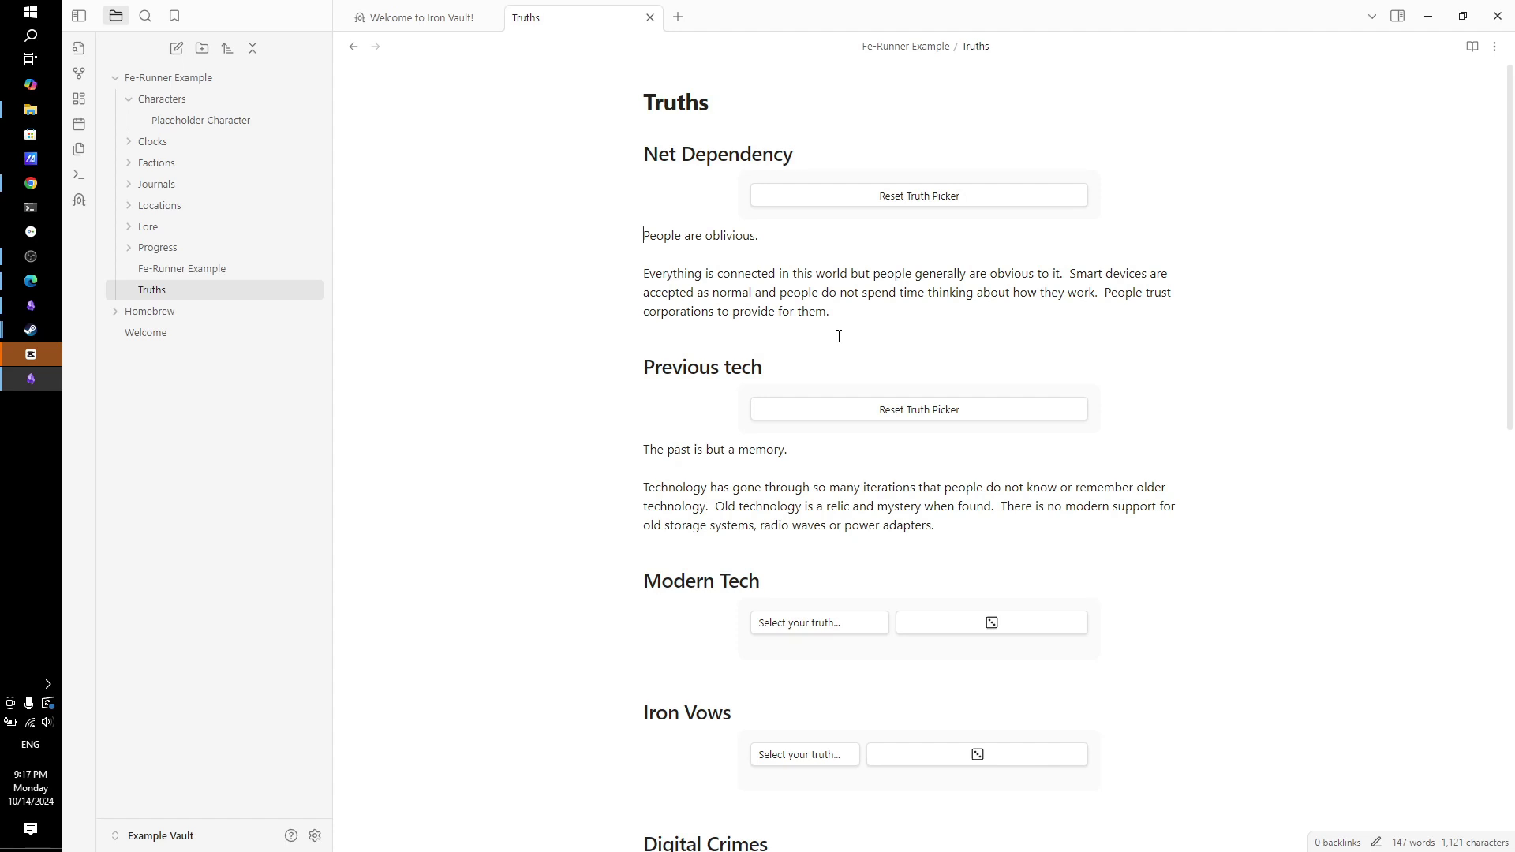
Open the Session 0 journal and end its opening sentence with ", we tap into the network", followed by a new line.
{"action": "left_click", "coordinate": [133, 186]}
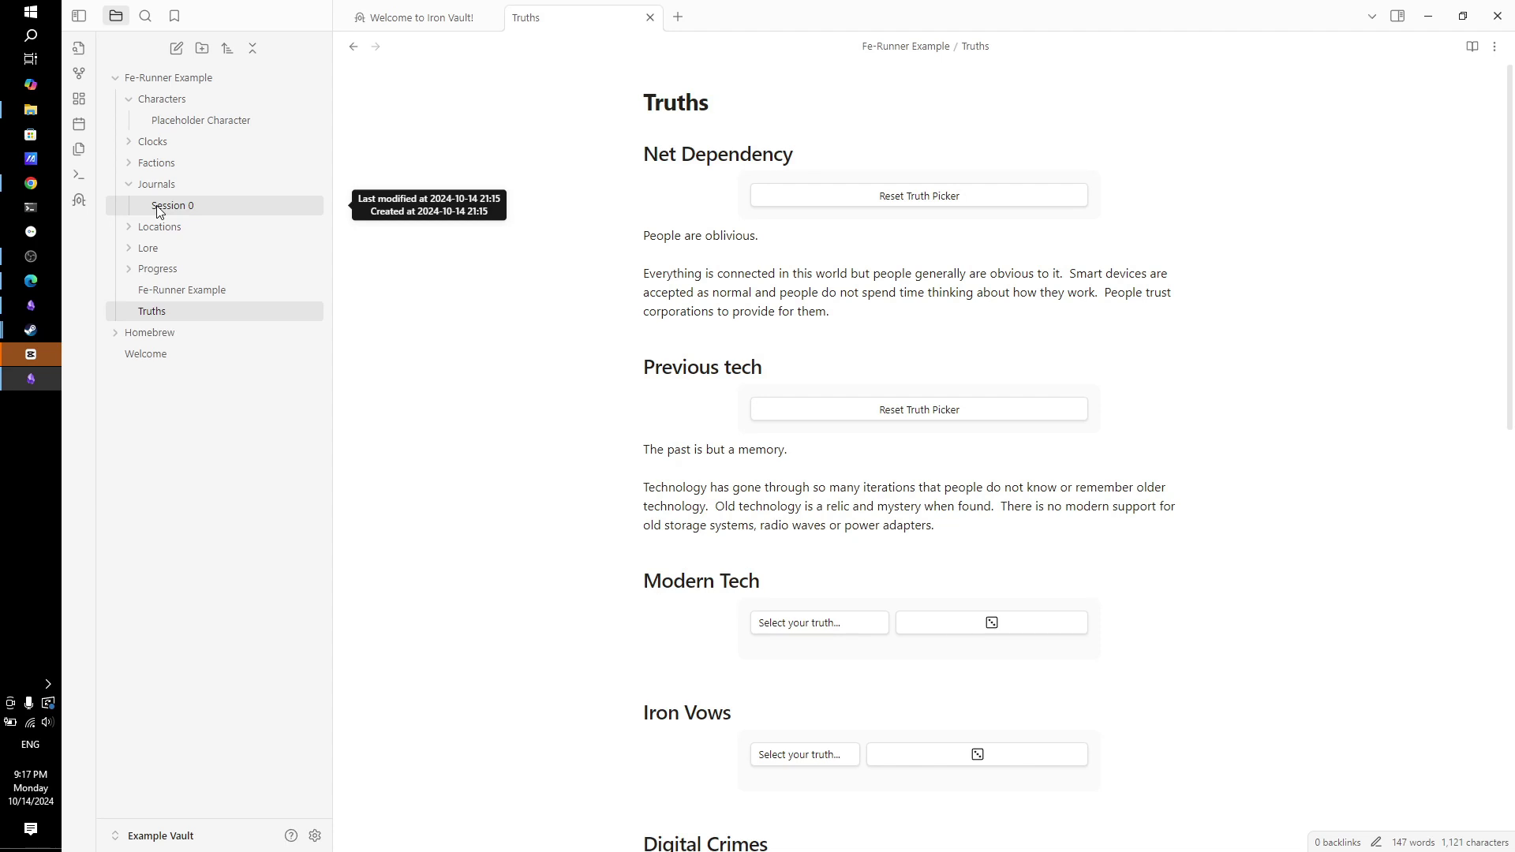
{"action": "left_click", "coordinate": [158, 206]}
{"action": "left_click", "coordinate": [924, 148]}
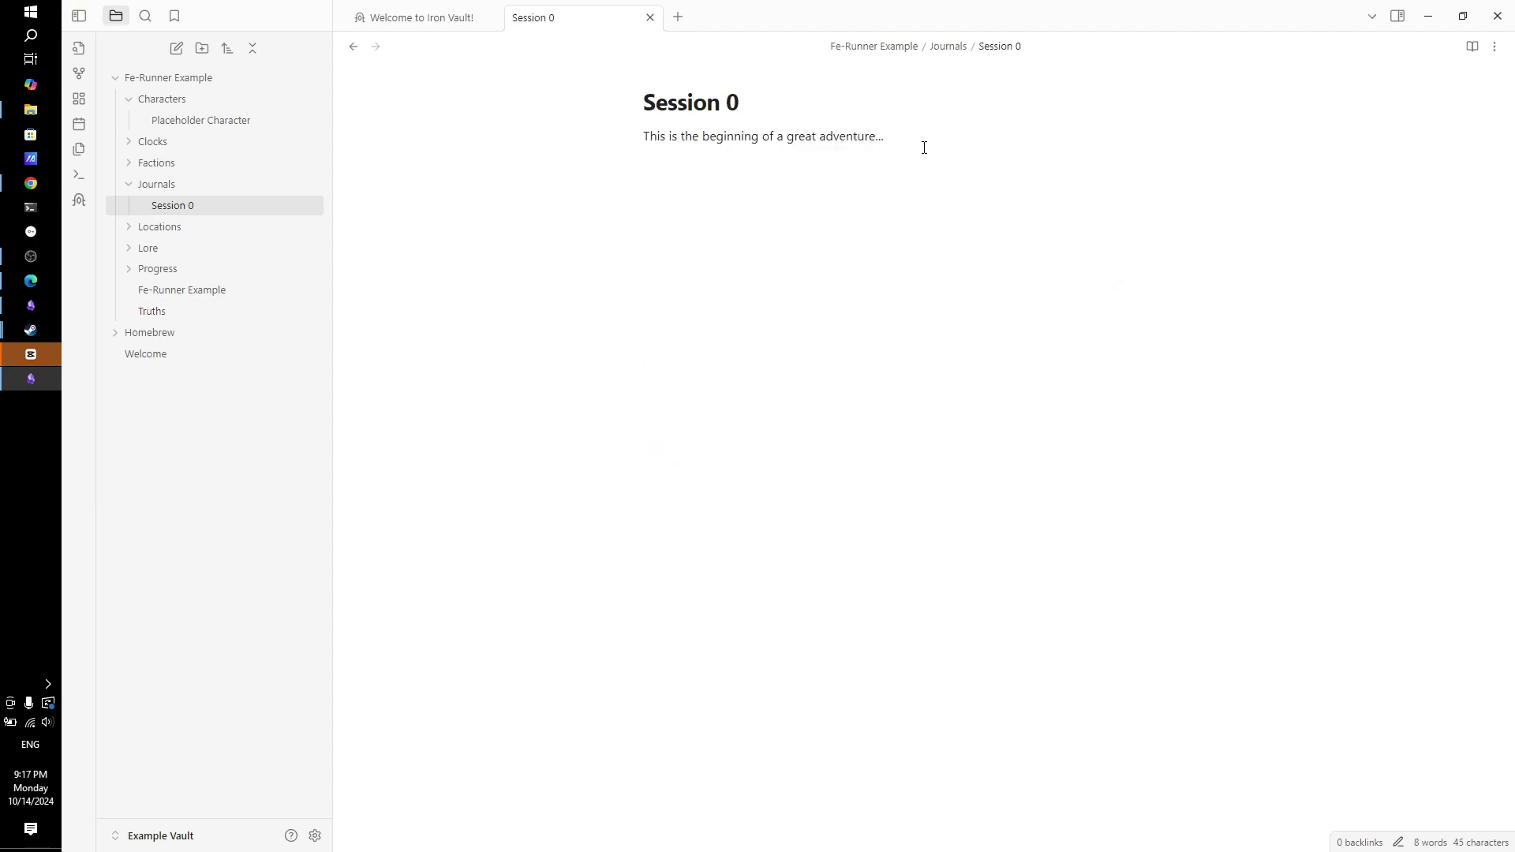
{"action": "key", "text": "BackSpace"}
{"action": "type", "text": ", we tap into the network"}
{"action": "key", "text": "Return"}
Show the Iron Vault sidebar and look through the Fe-Runners Rulebook oracles.
{"action": "left_click", "coordinate": [79, 201]}
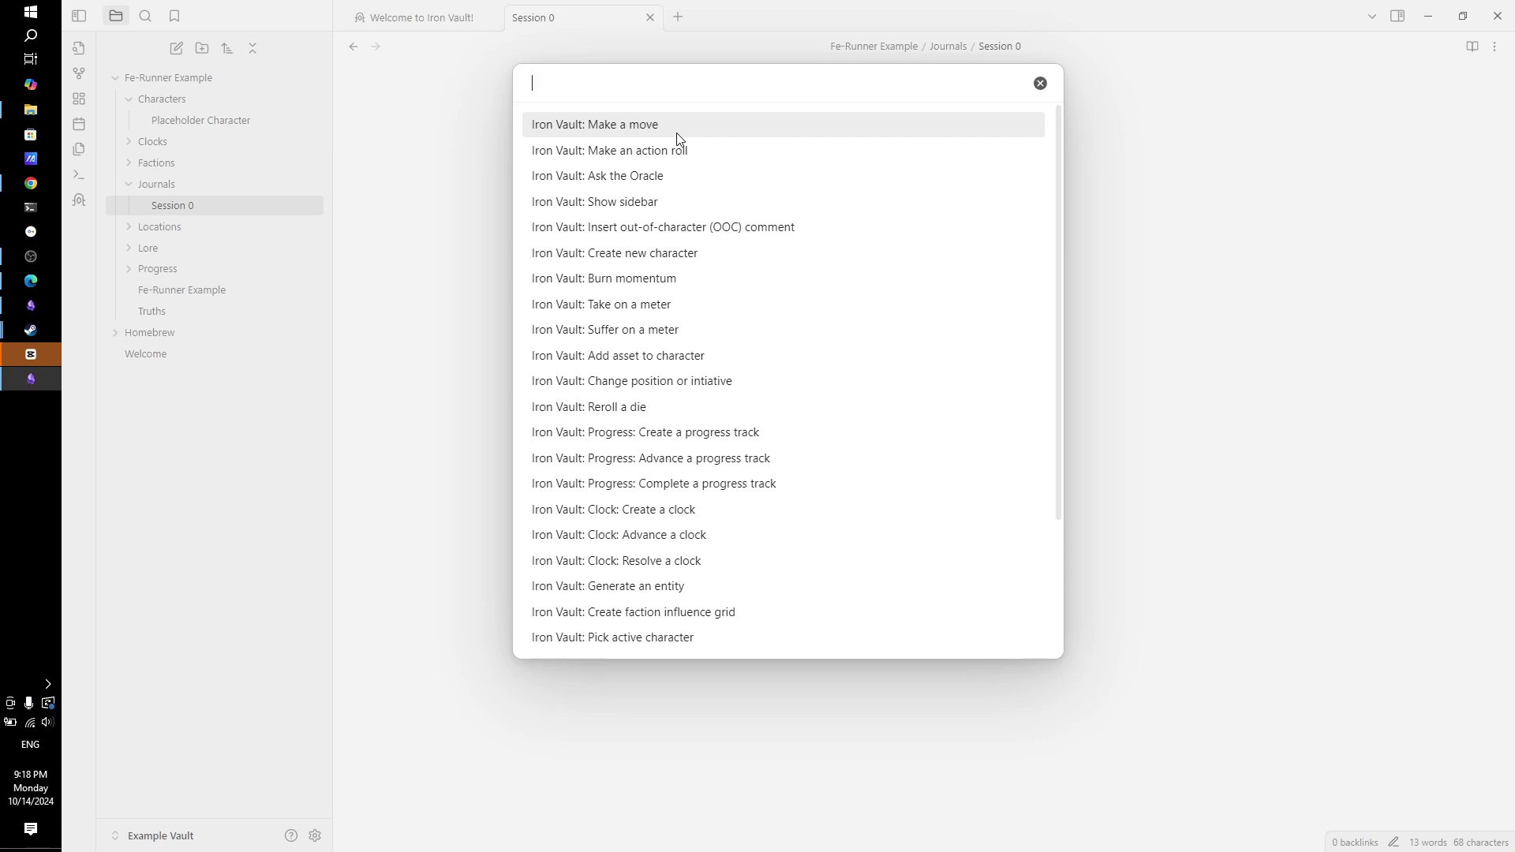
{"action": "left_click", "coordinate": [623, 202]}
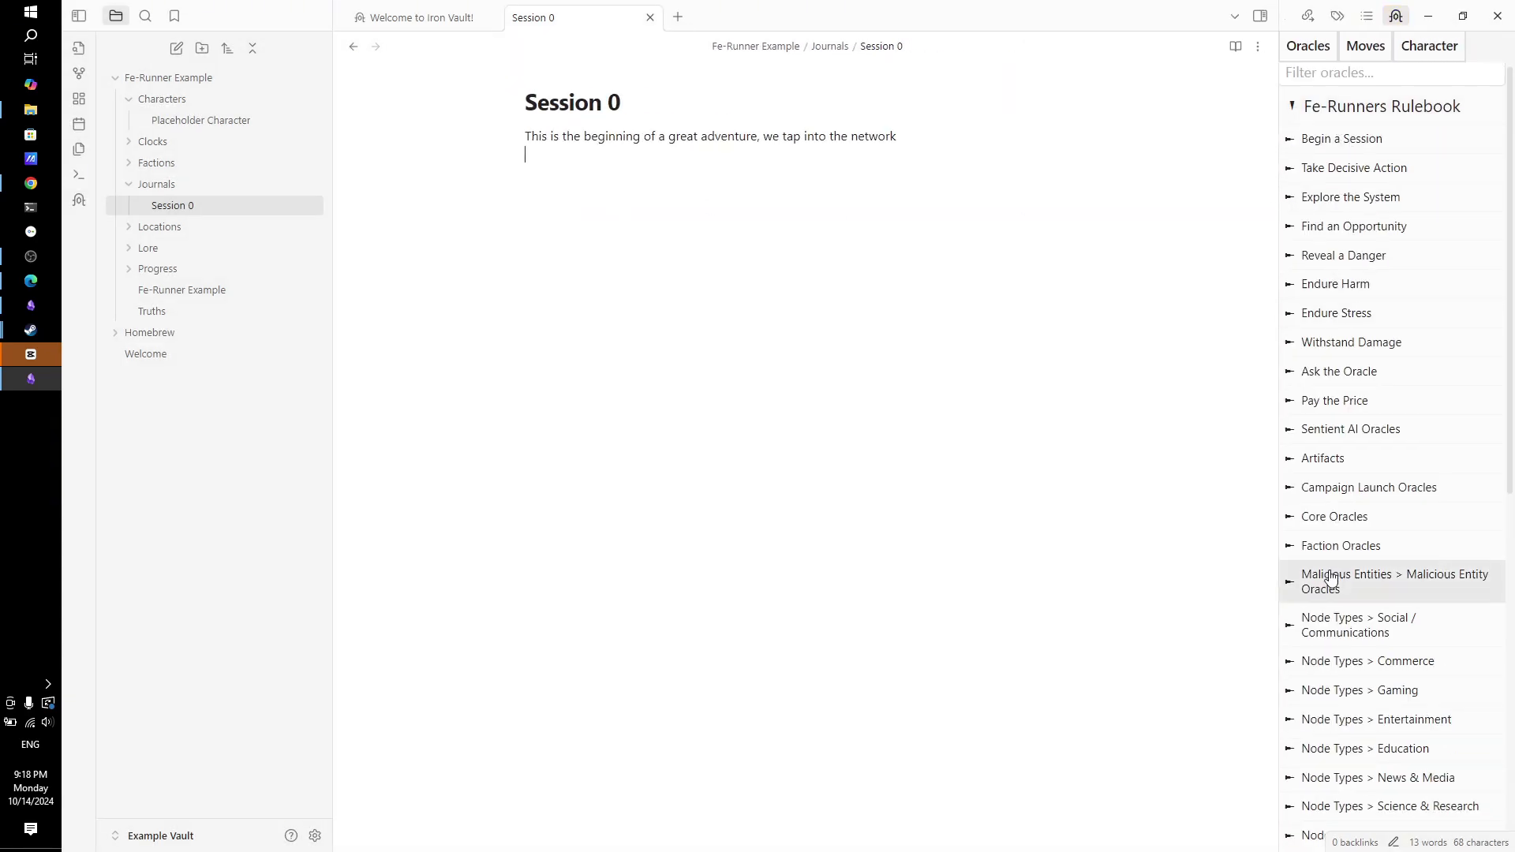
{"action": "scroll", "coordinate": [1332, 573], "scroll_direction": "down", "scroll_amount": 8}
{"action": "scroll", "coordinate": [1332, 573], "scroll_direction": "up", "scroll_amount": 8}
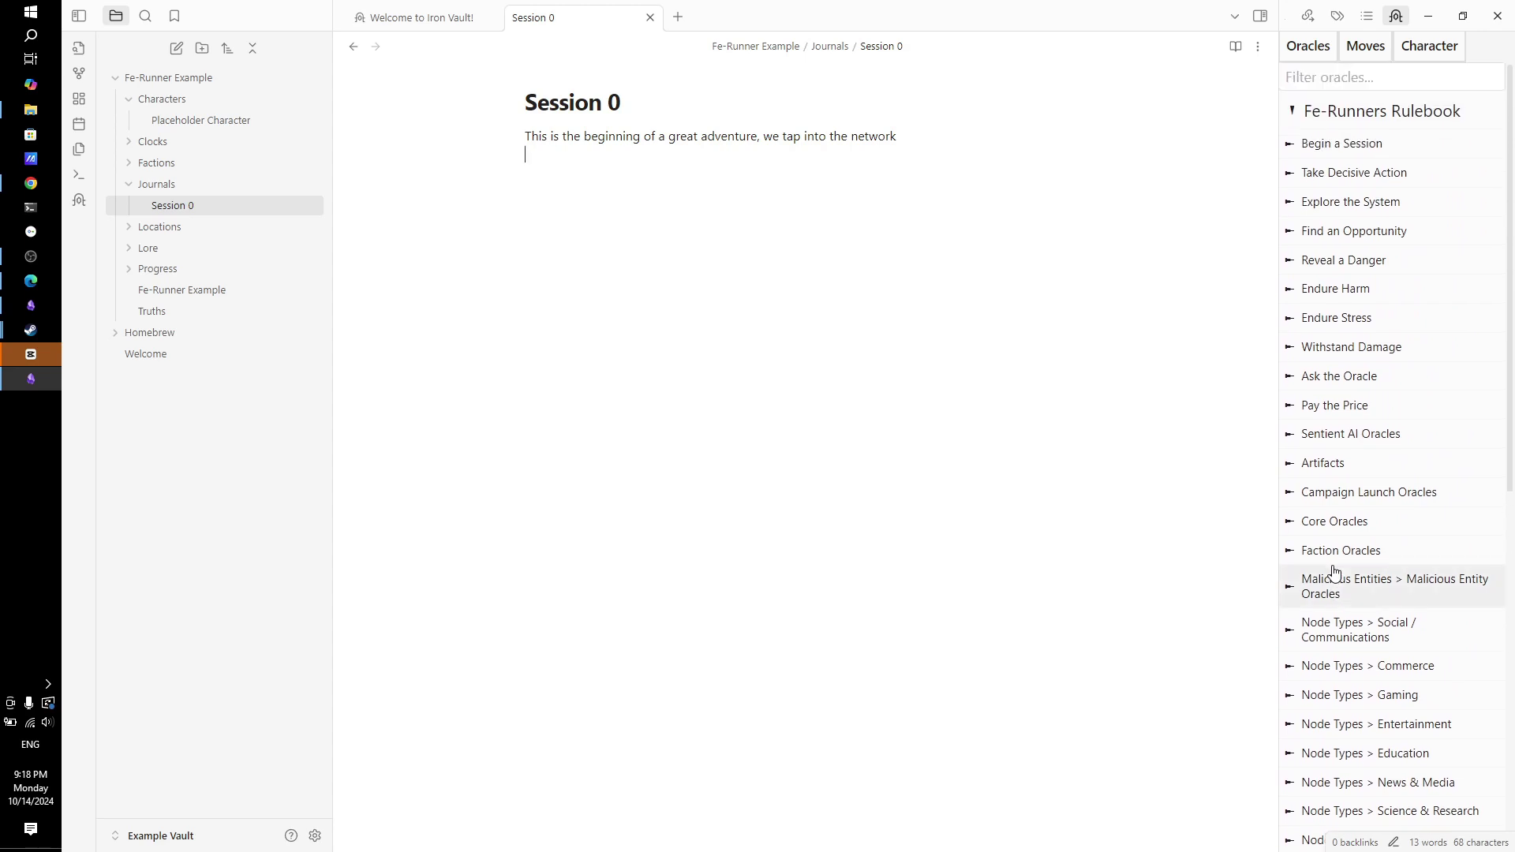
{"action": "left_click", "coordinate": [1336, 75]}
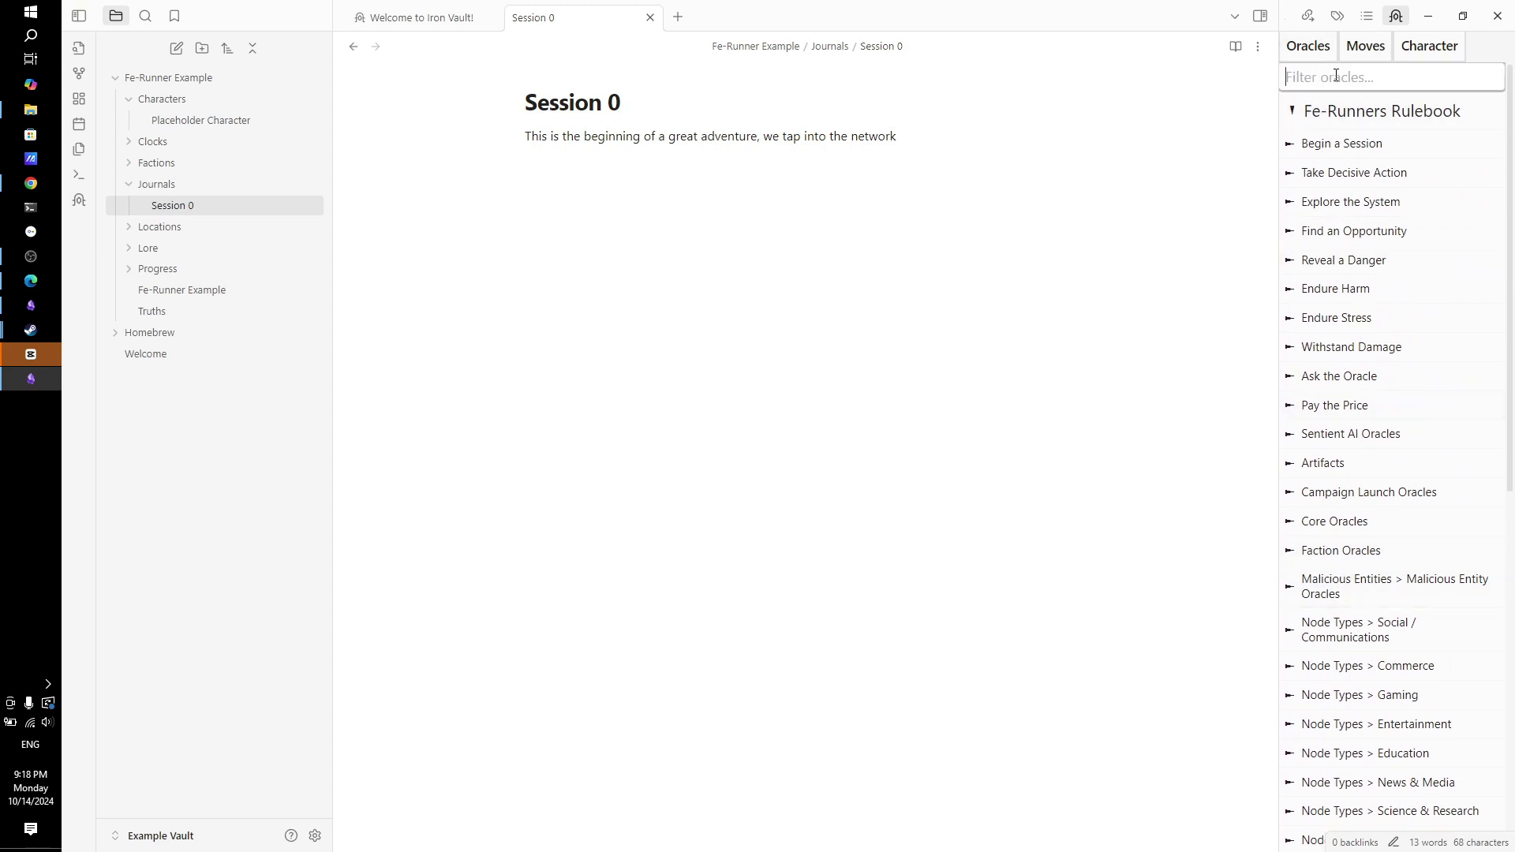
Browse the rulebook's Exploration Moves and read the Jacking in move.
{"action": "left_click", "coordinate": [1365, 46]}
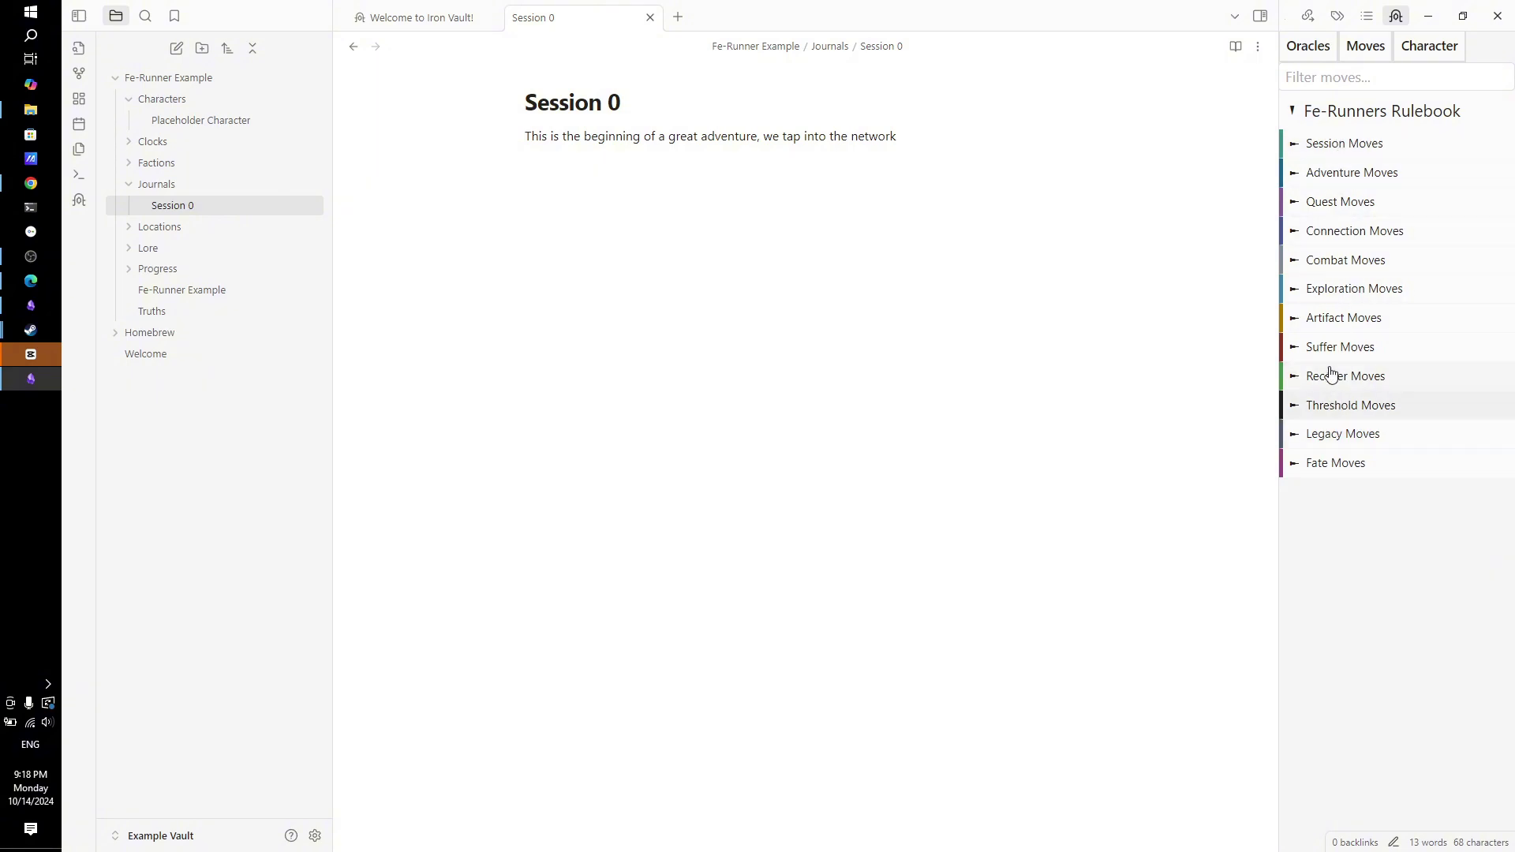
{"action": "left_click", "coordinate": [1297, 290]}
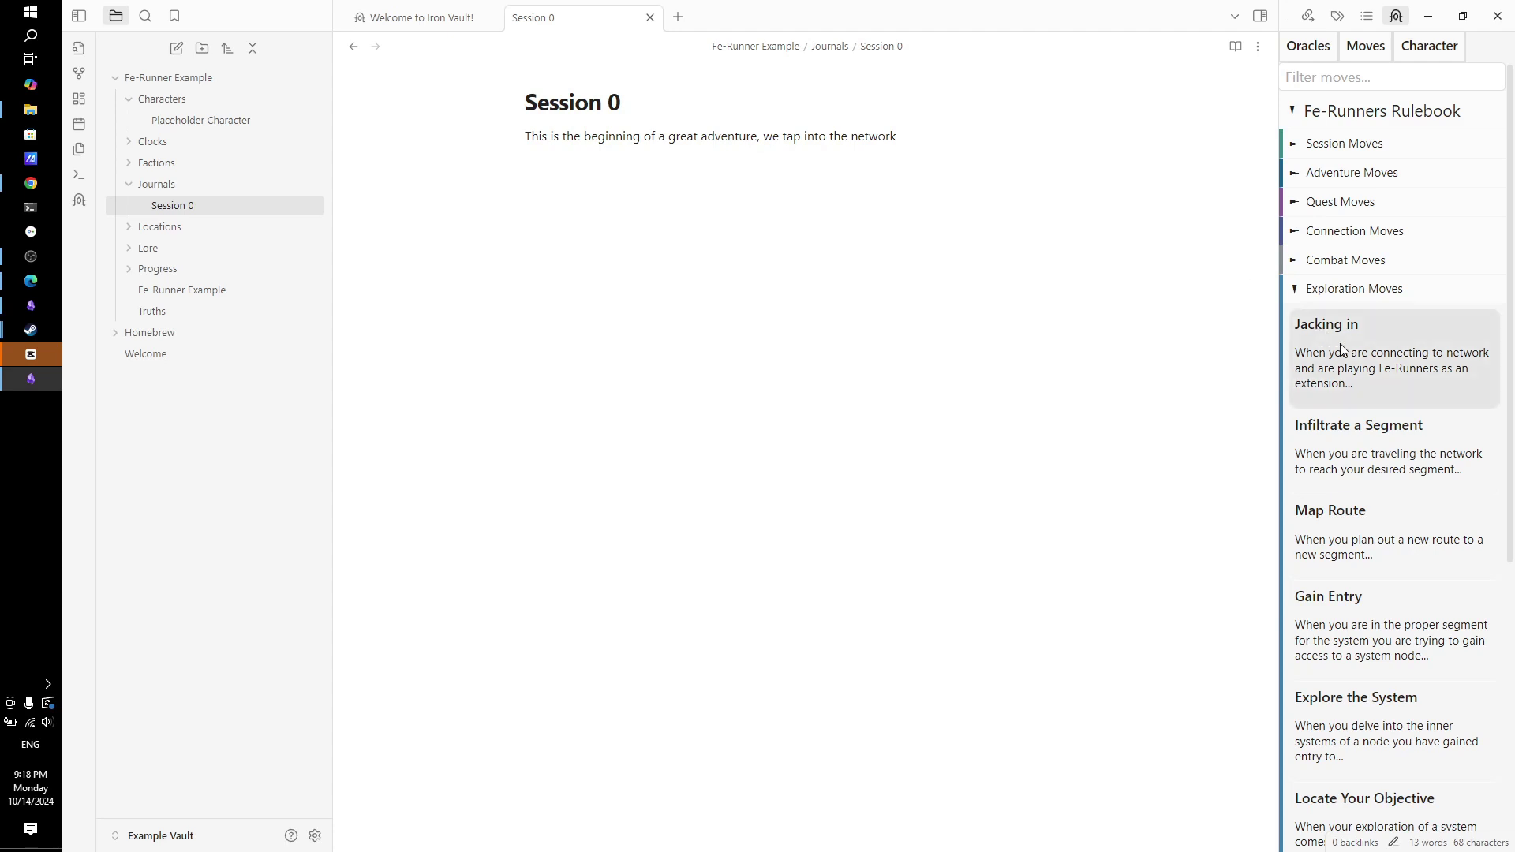
{"action": "left_click", "coordinate": [1305, 353]}
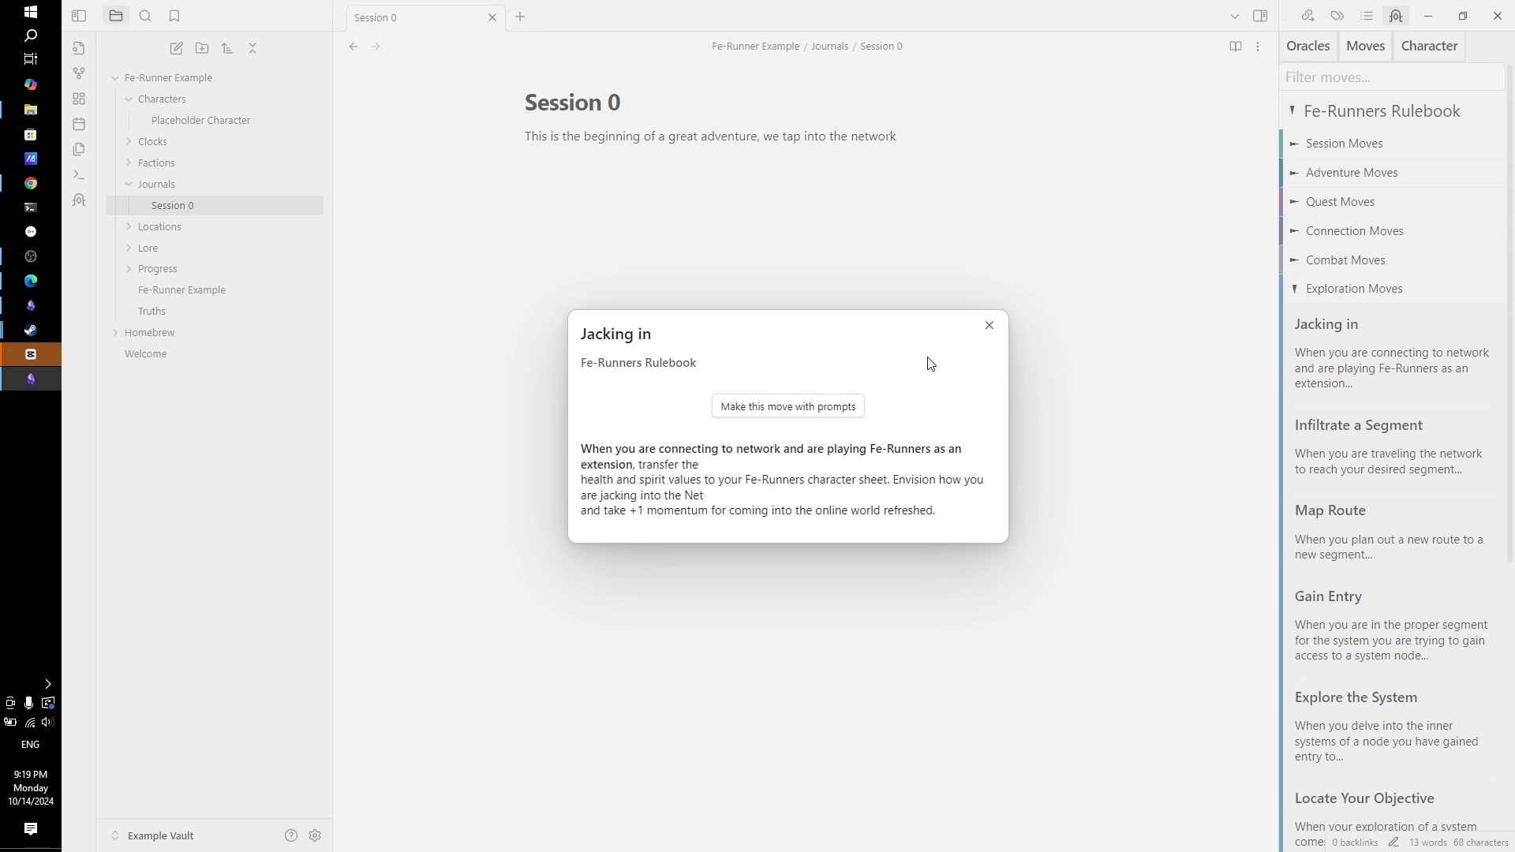
{"action": "left_click", "coordinate": [990, 326]}
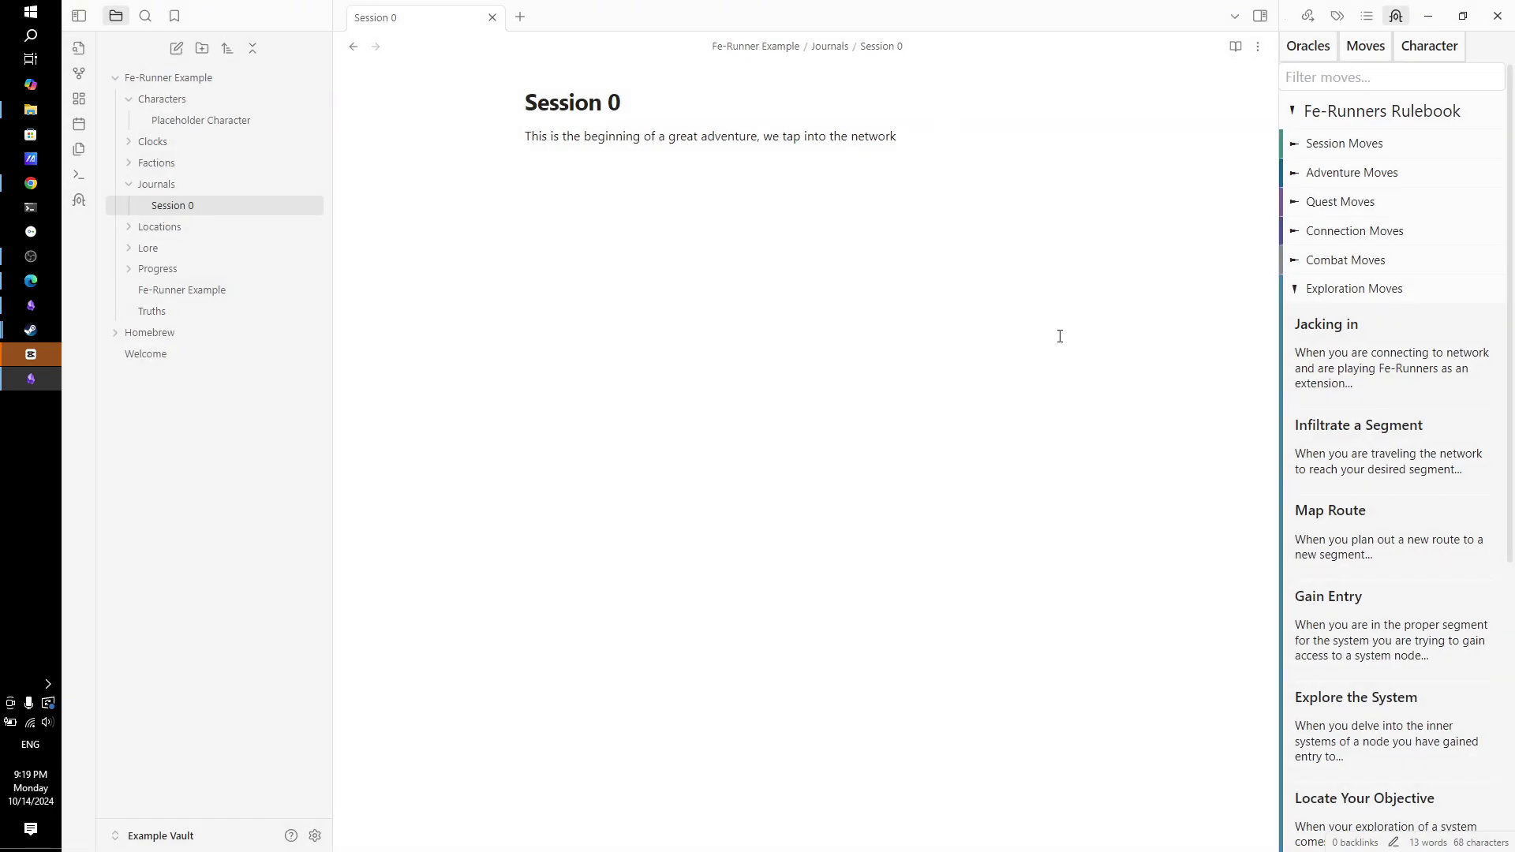
Open the Map Route exploration move and read its roll options and its strong hit, weak hit and miss outcomes.
{"action": "scroll", "coordinate": [1365, 394], "scroll_direction": "down", "scroll_amount": 3}
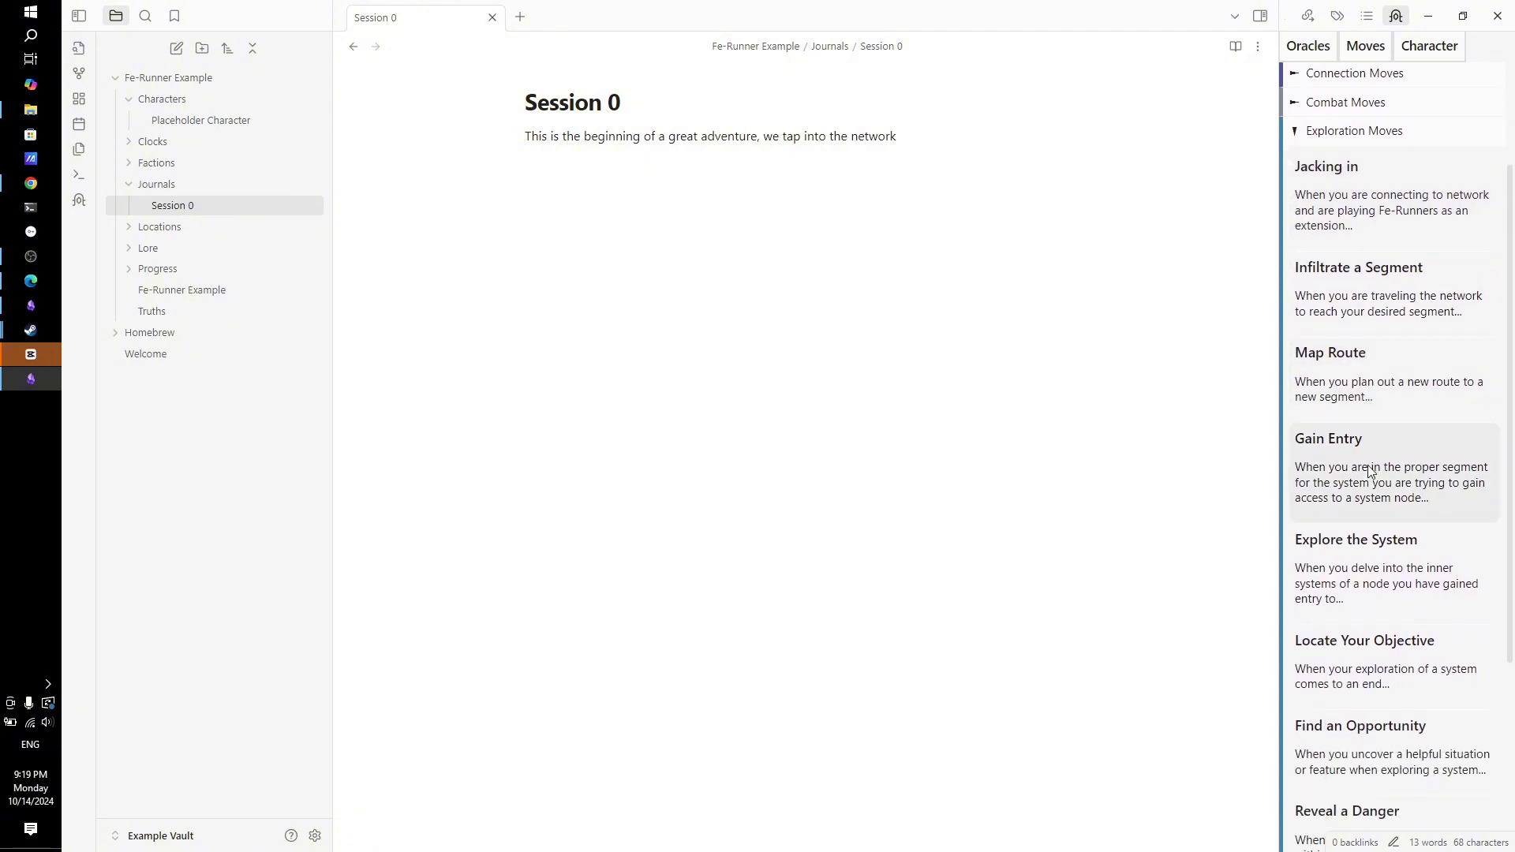
{"action": "left_click", "coordinate": [1369, 394]}
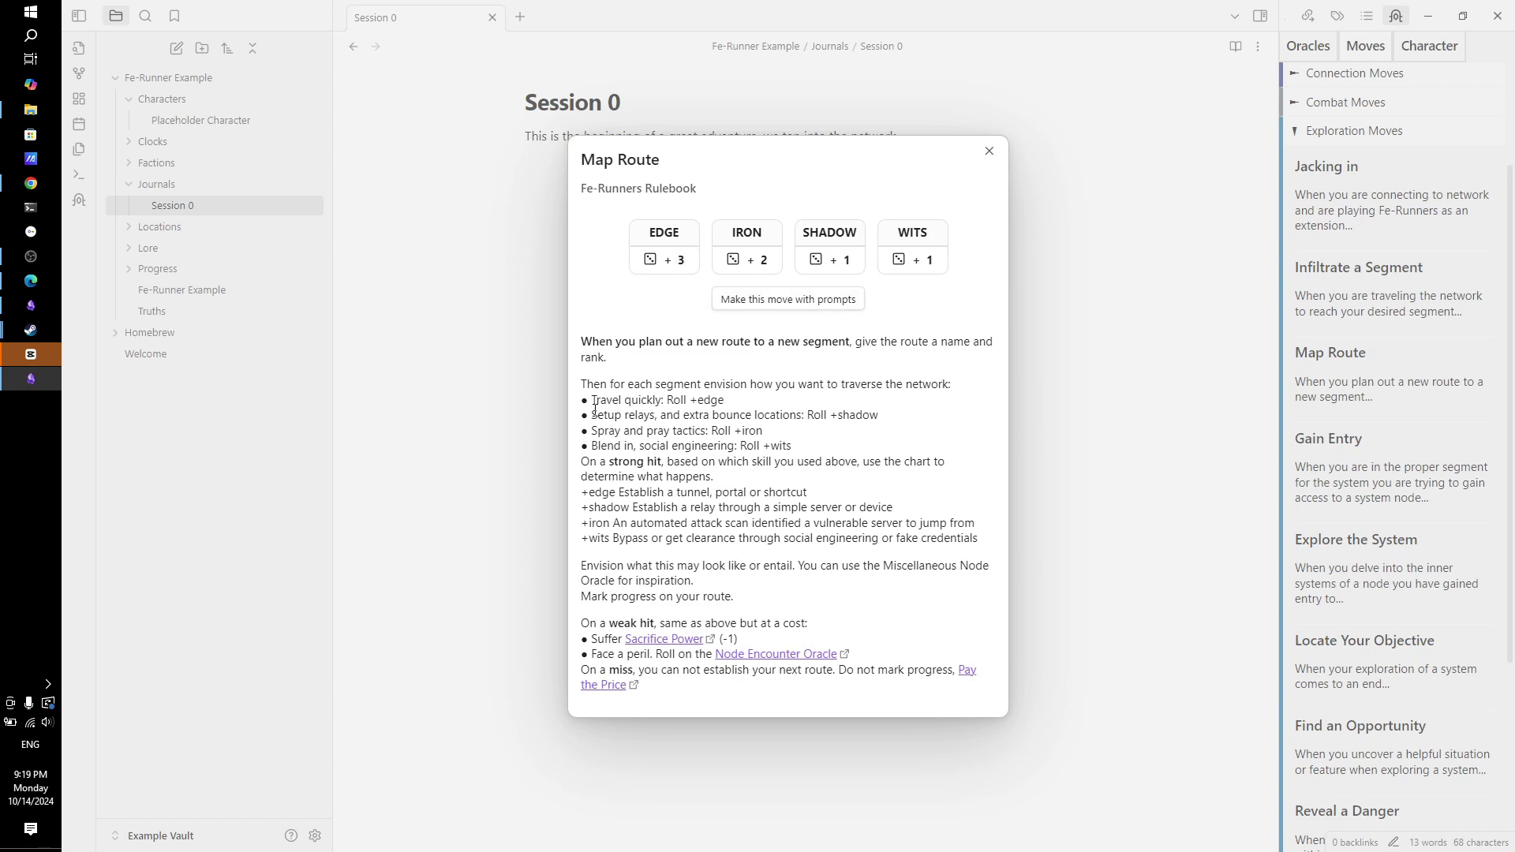
{"action": "left_click_drag", "start_coordinate": [626, 404], "coordinate": [724, 404]}
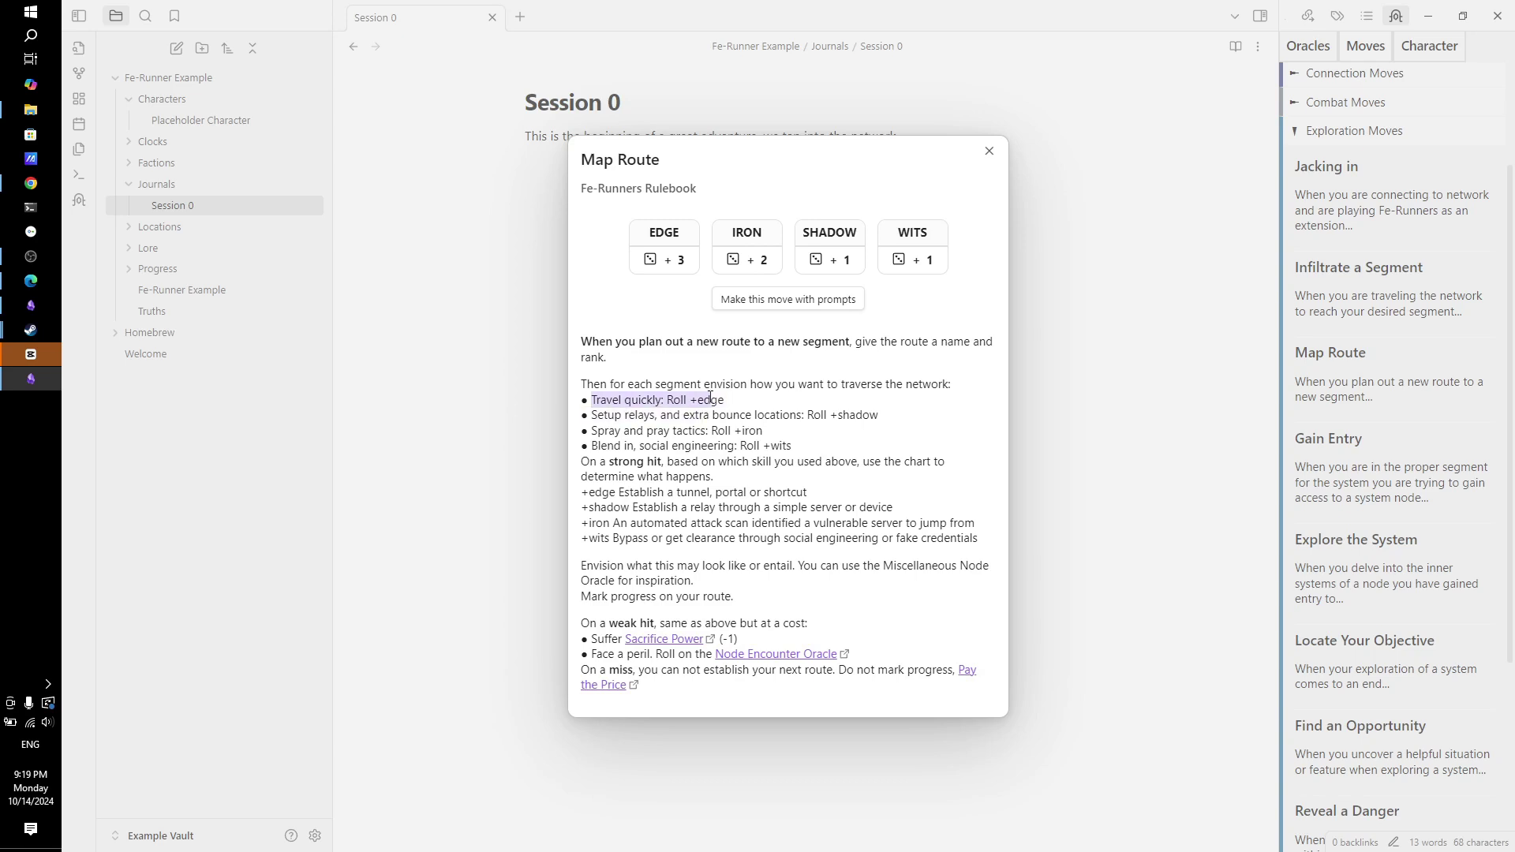
{"action": "left_click", "coordinate": [750, 408]}
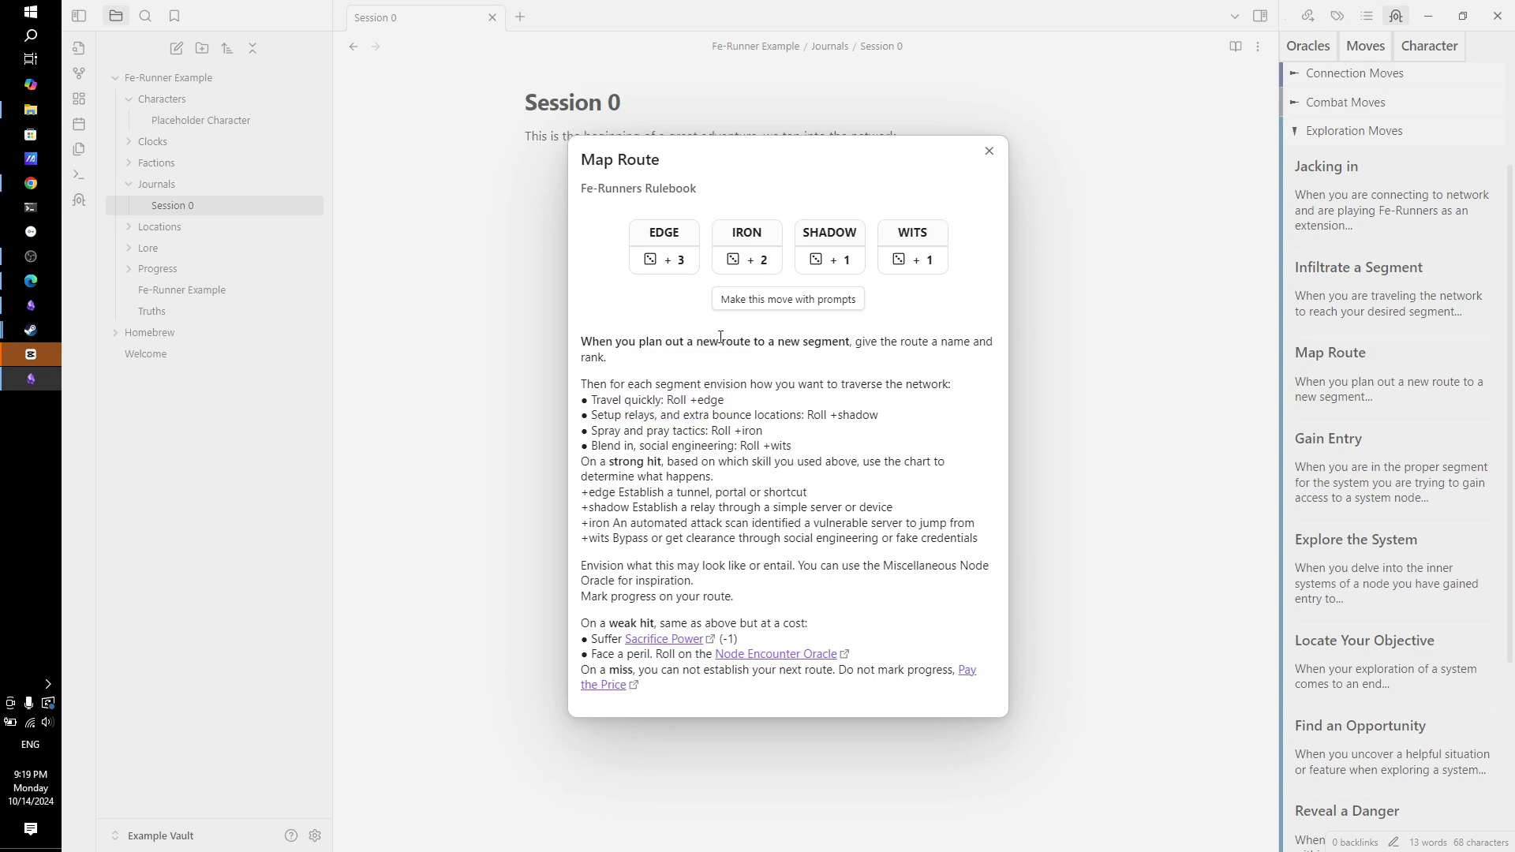
{"action": "left_click_drag", "start_coordinate": [605, 467], "coordinate": [737, 486]}
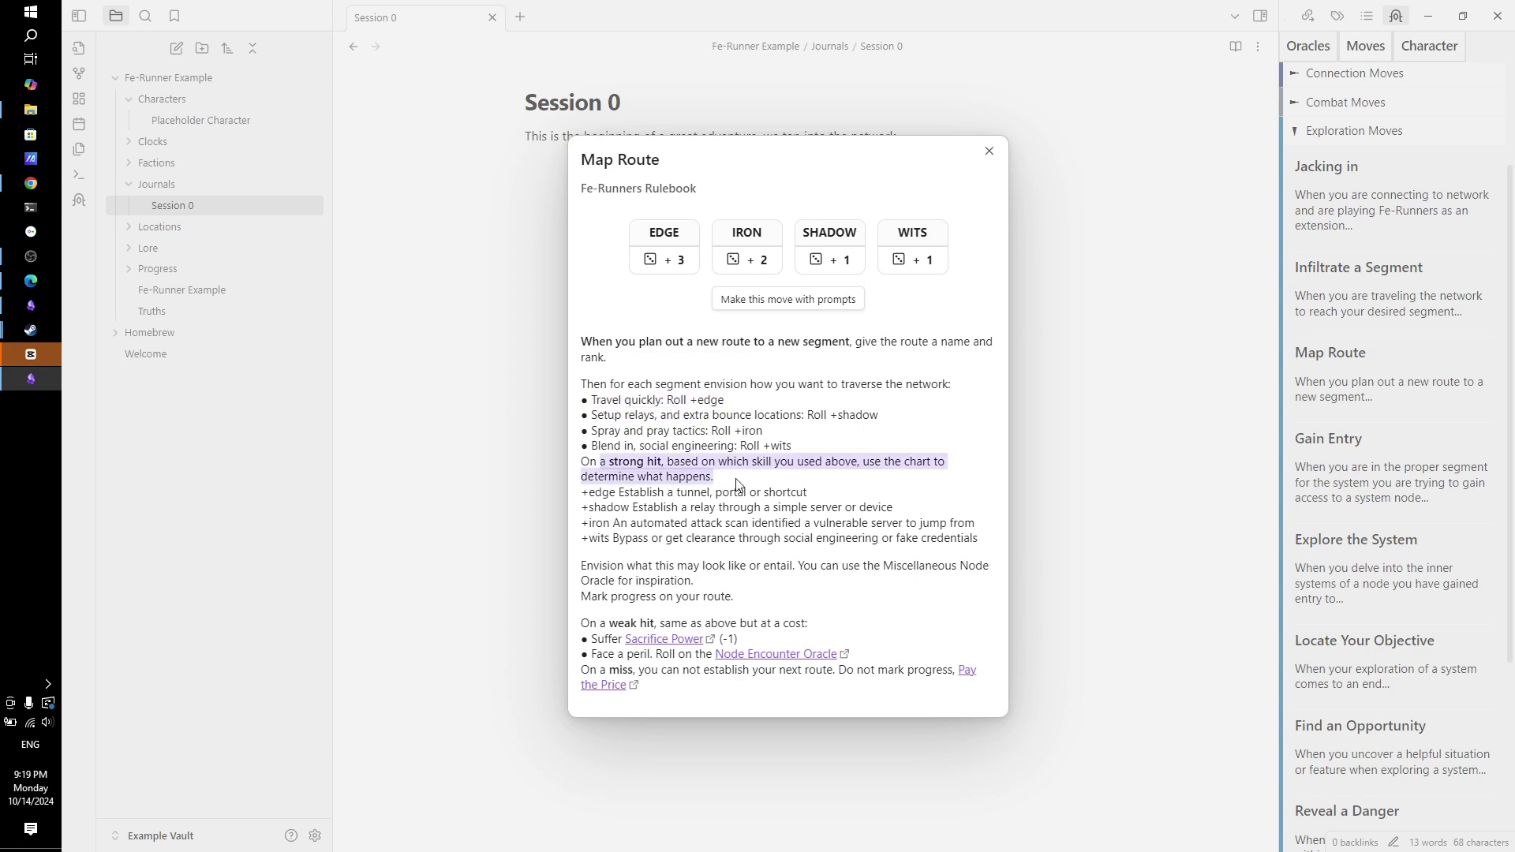
{"action": "left_click_drag", "start_coordinate": [616, 623], "coordinate": [698, 623]}
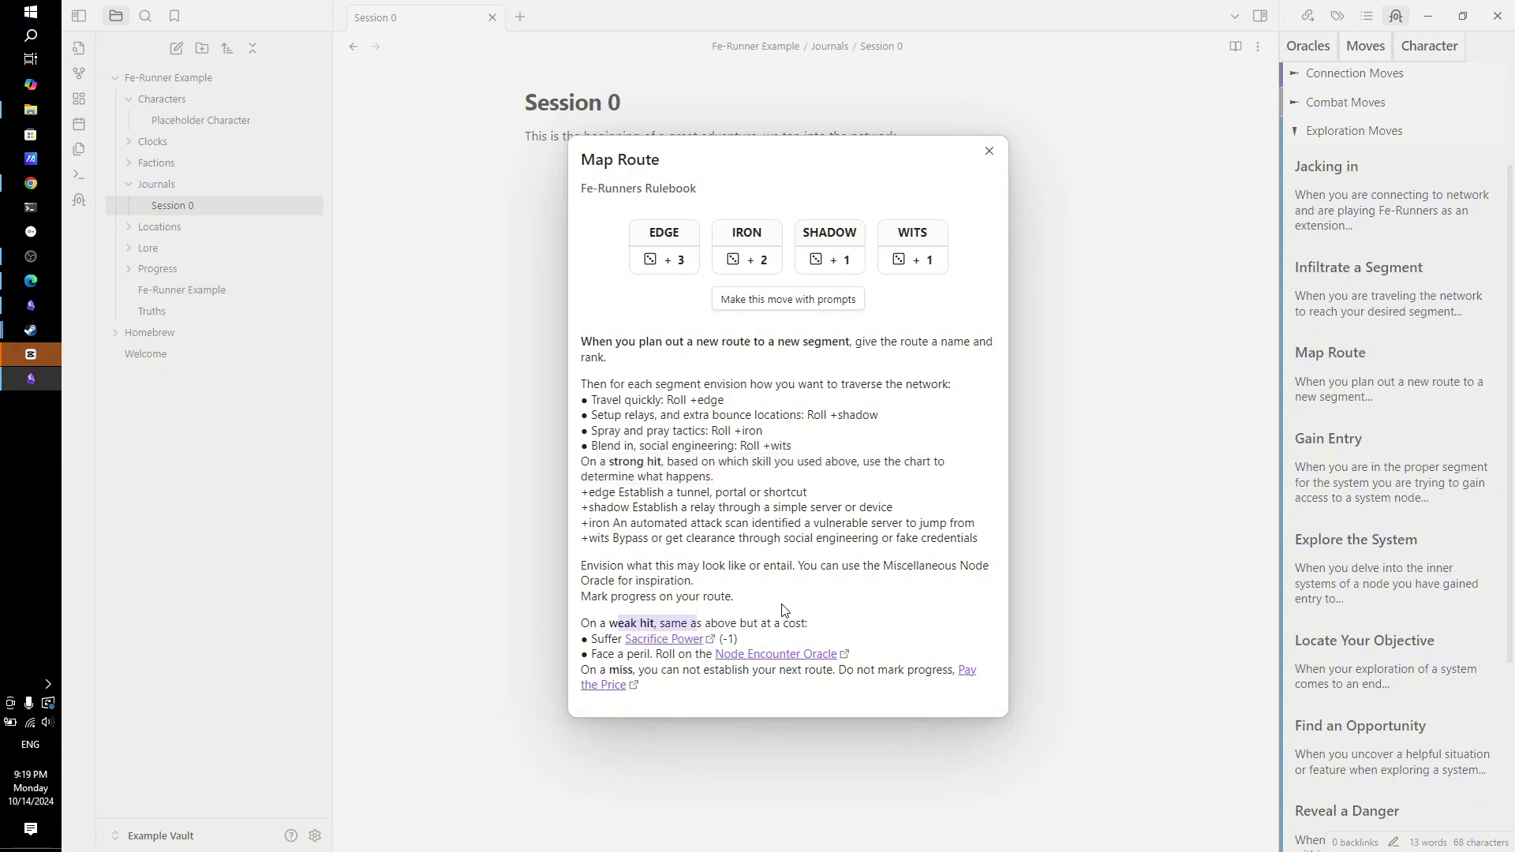
{"action": "left_click", "coordinate": [611, 673]}
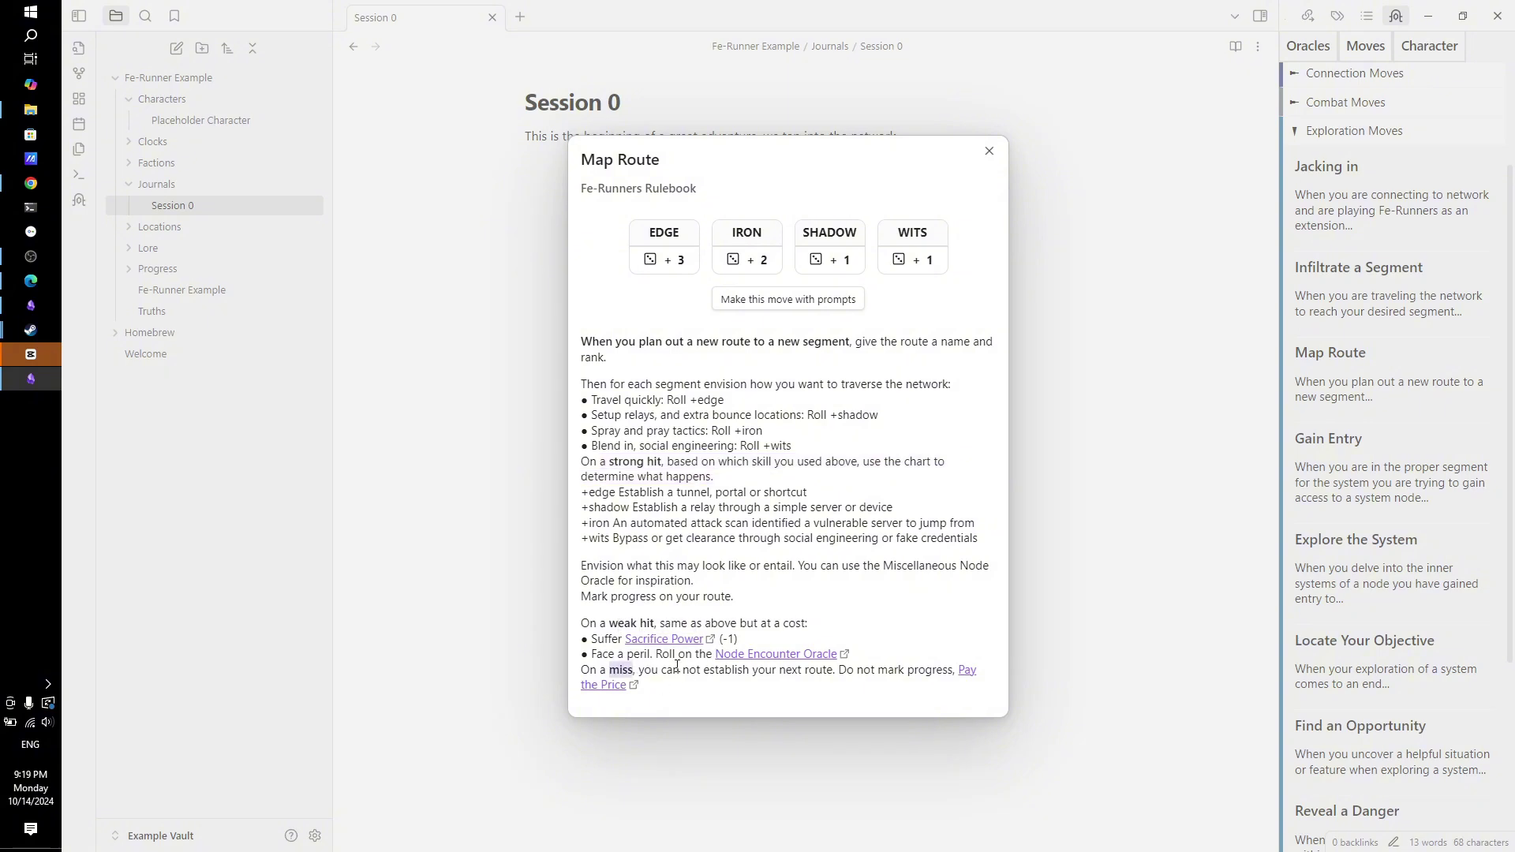
Roll the Map Route move with Edge and an add of 0 into the Session 0 journal.
{"action": "left_click", "coordinate": [669, 258]}
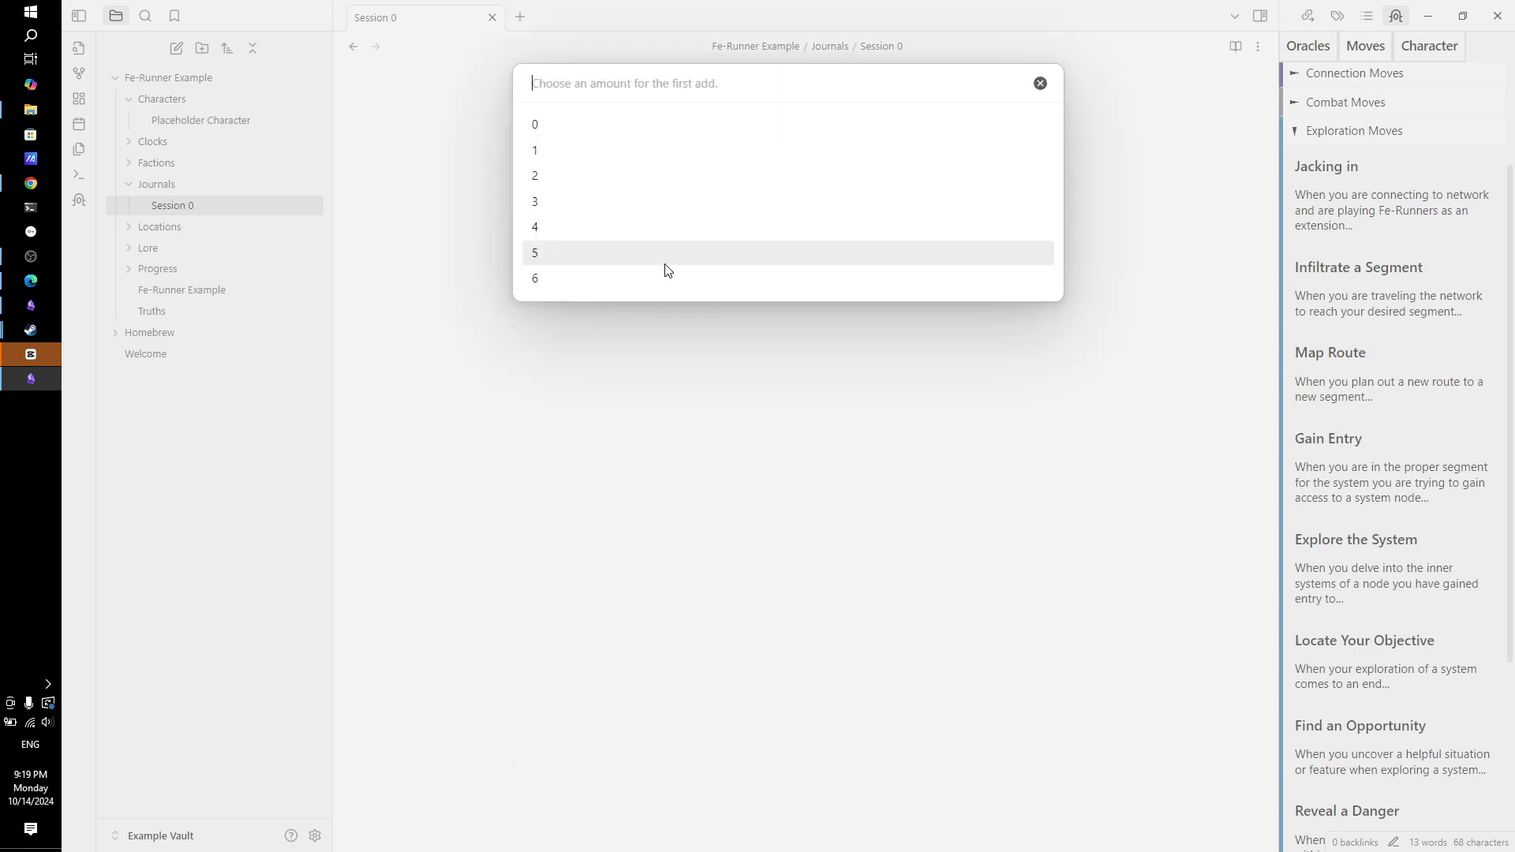
{"action": "left_click", "coordinate": [590, 138]}
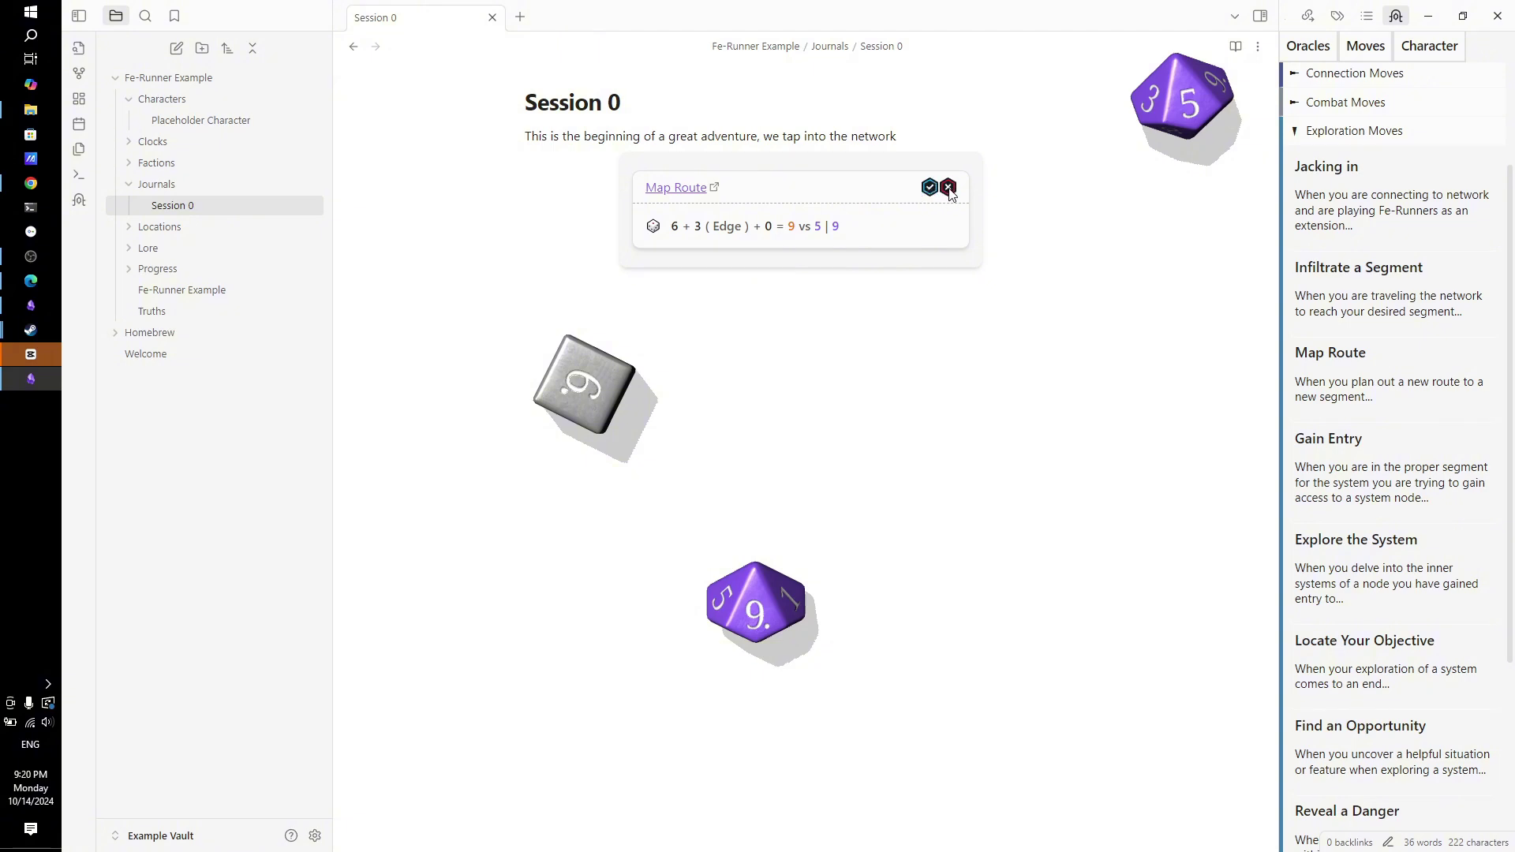
{"action": "left_click", "coordinate": [736, 264]}
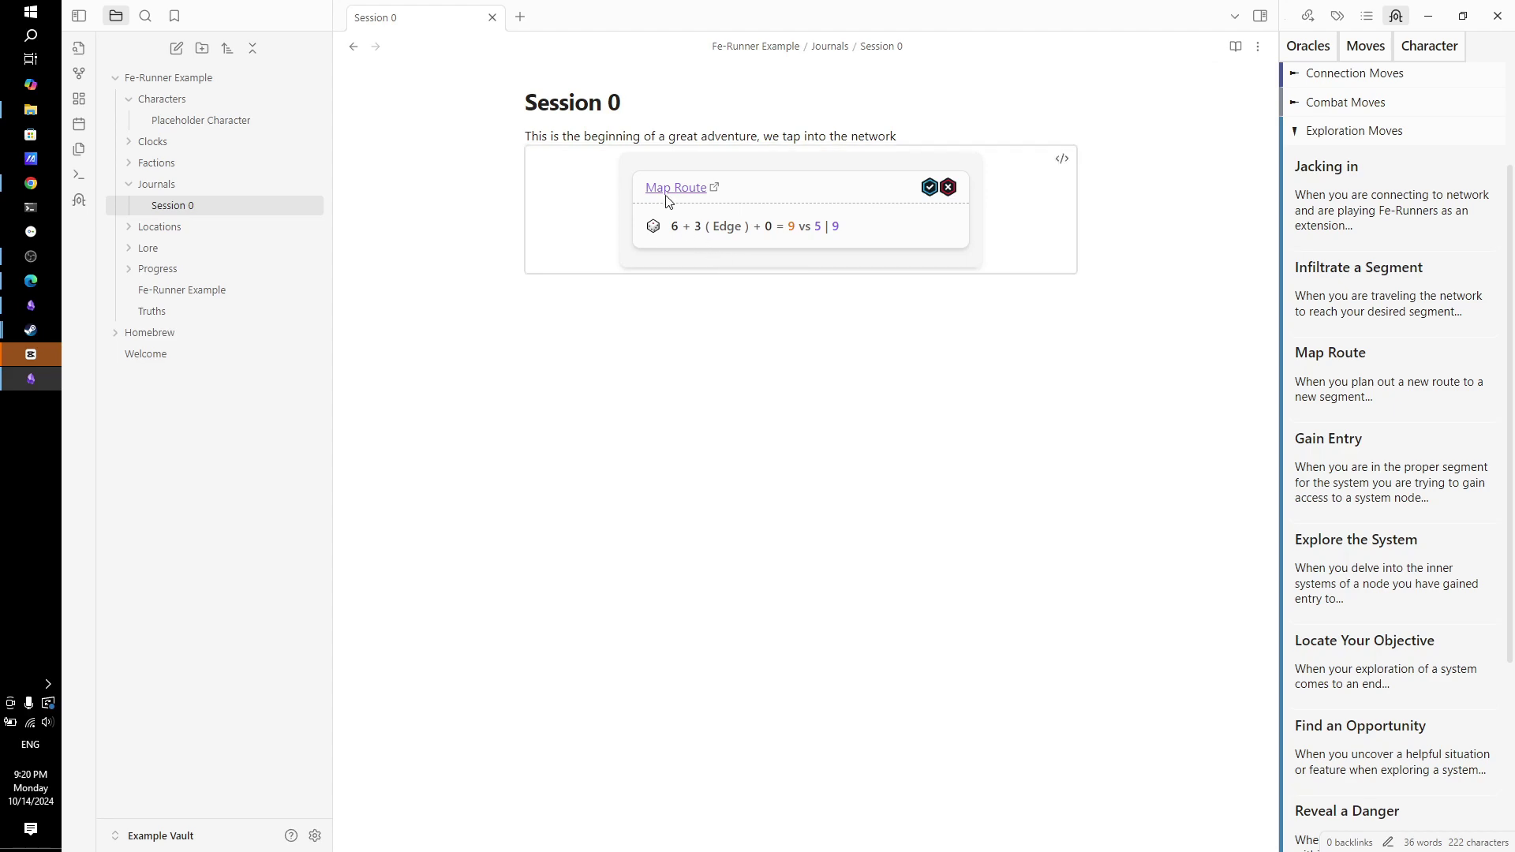
Reopen the Map Route rules from the journal entry and check the linked Sacrifice Power move and Node Encounter Oracle.
{"action": "left_click", "coordinate": [677, 189]}
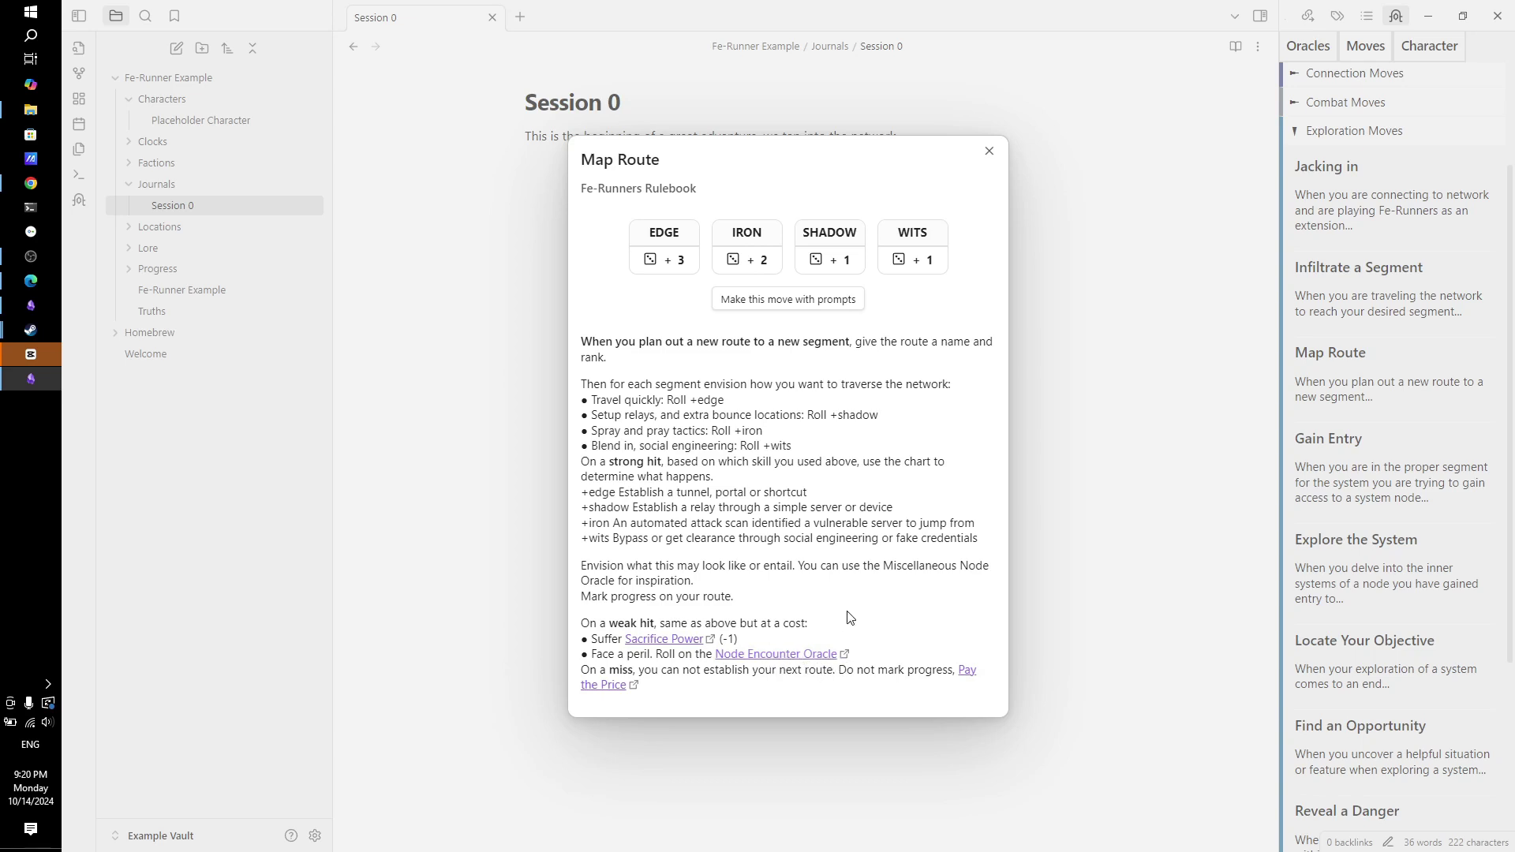
{"action": "left_click", "coordinate": [660, 641]}
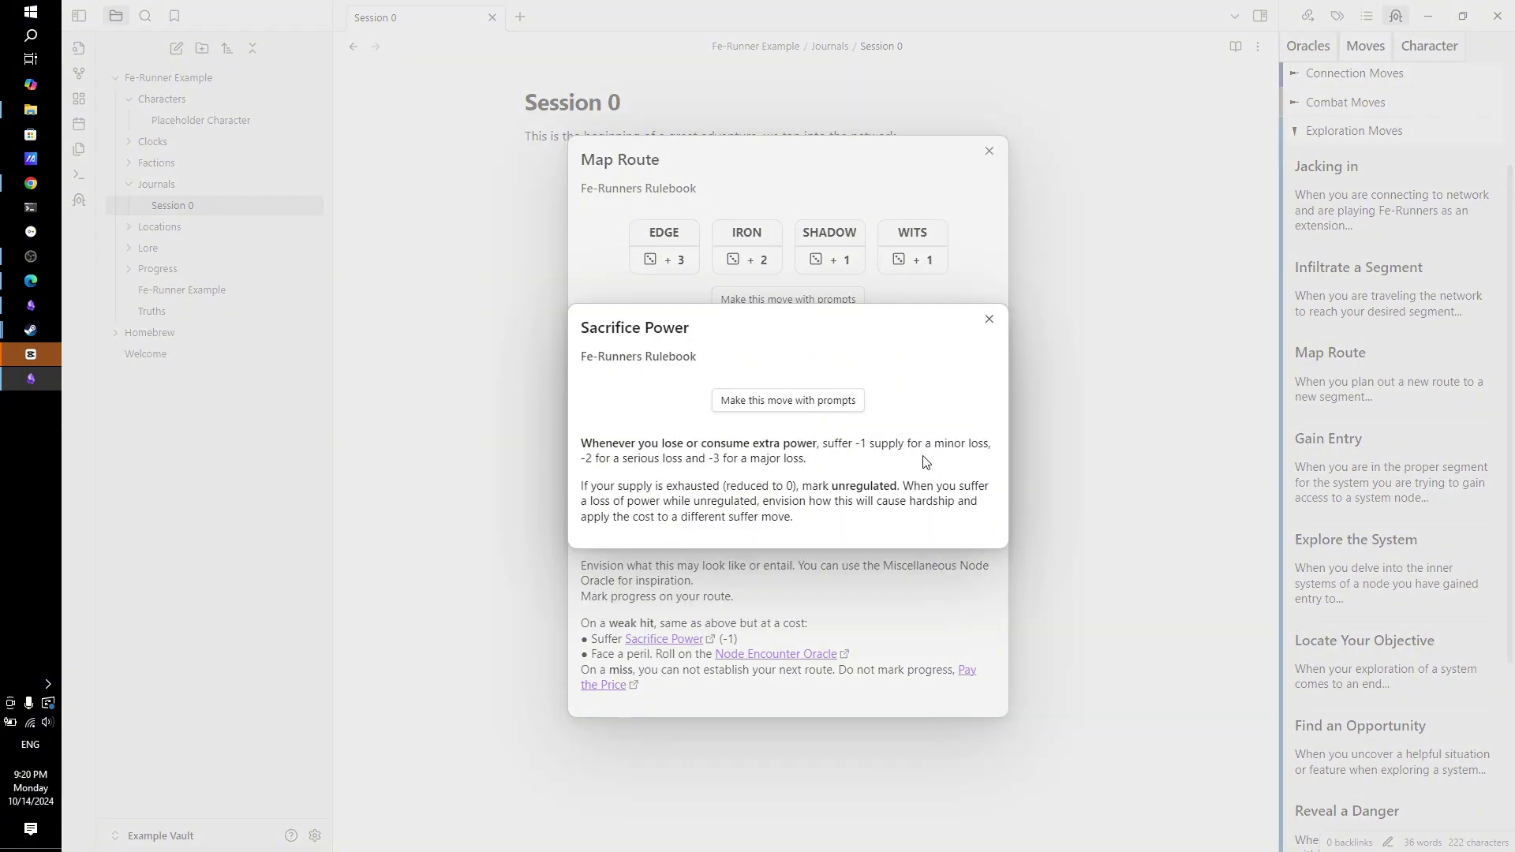
{"action": "left_click", "coordinate": [987, 319]}
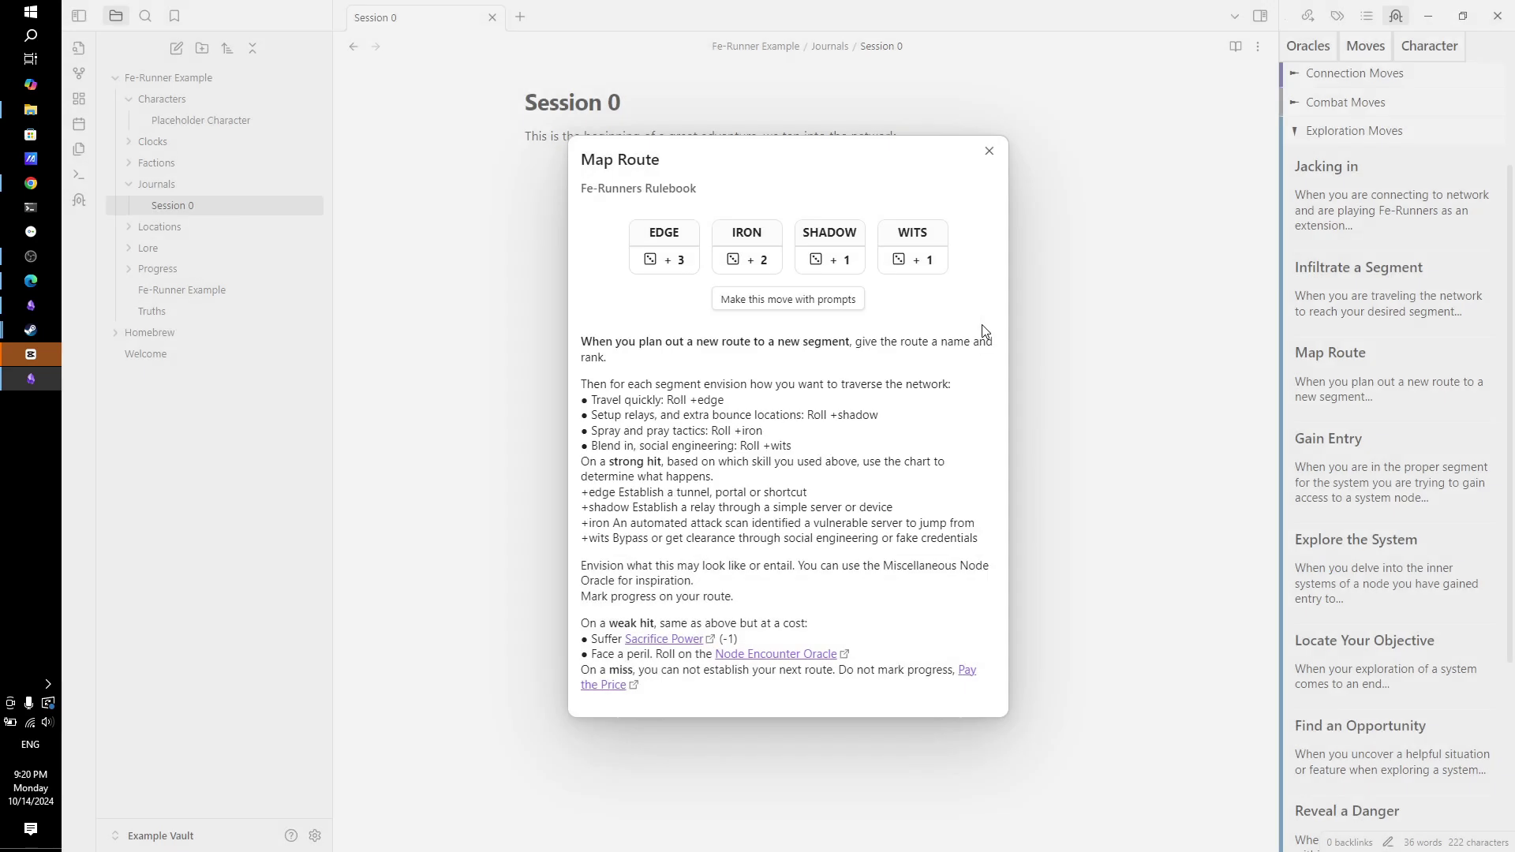
{"action": "left_click", "coordinate": [800, 659]}
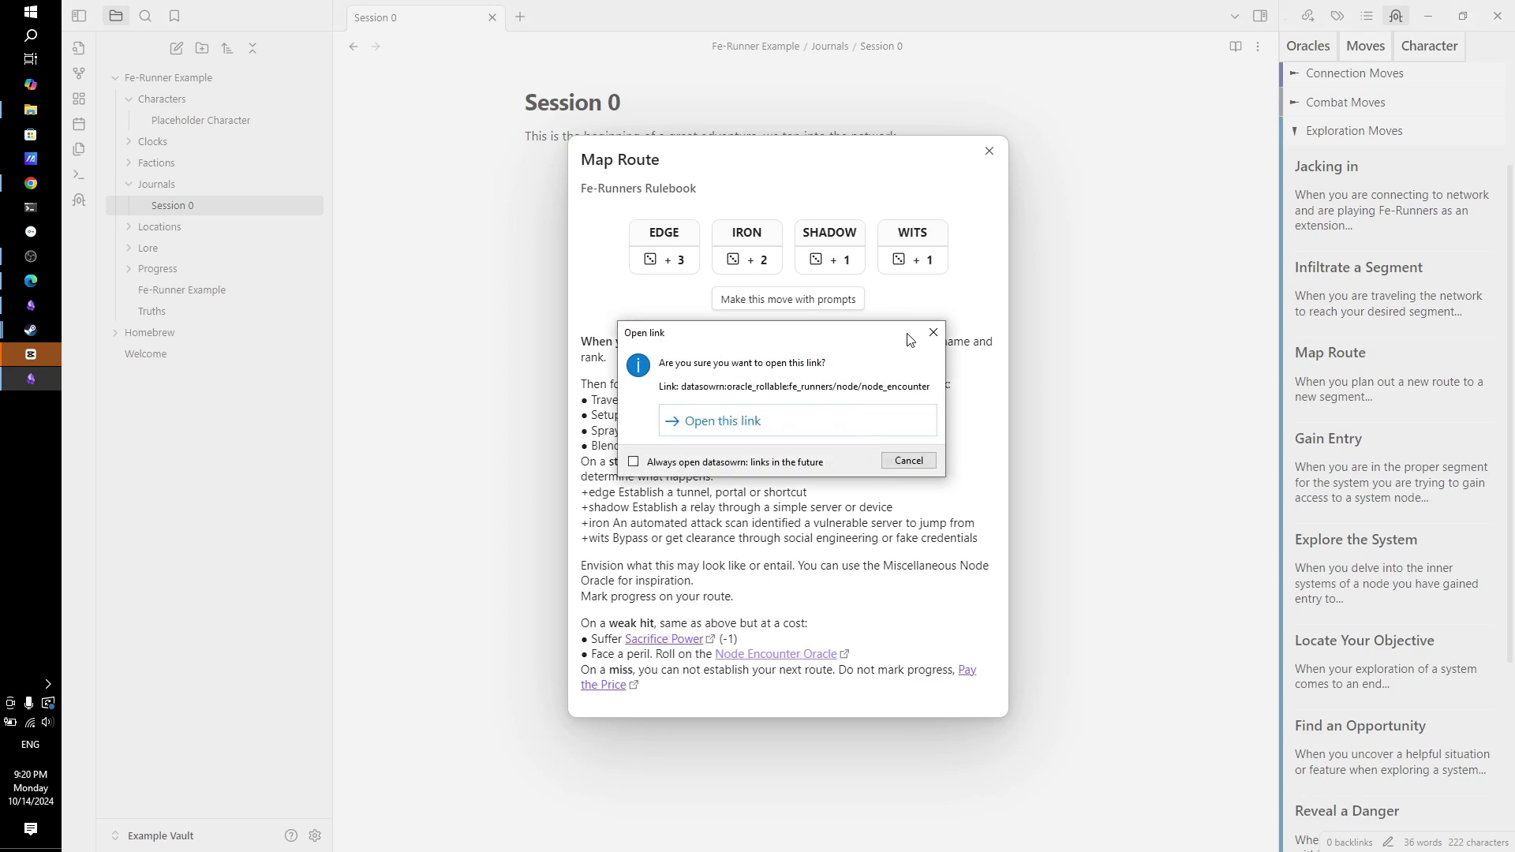
{"action": "left_click", "coordinate": [931, 335]}
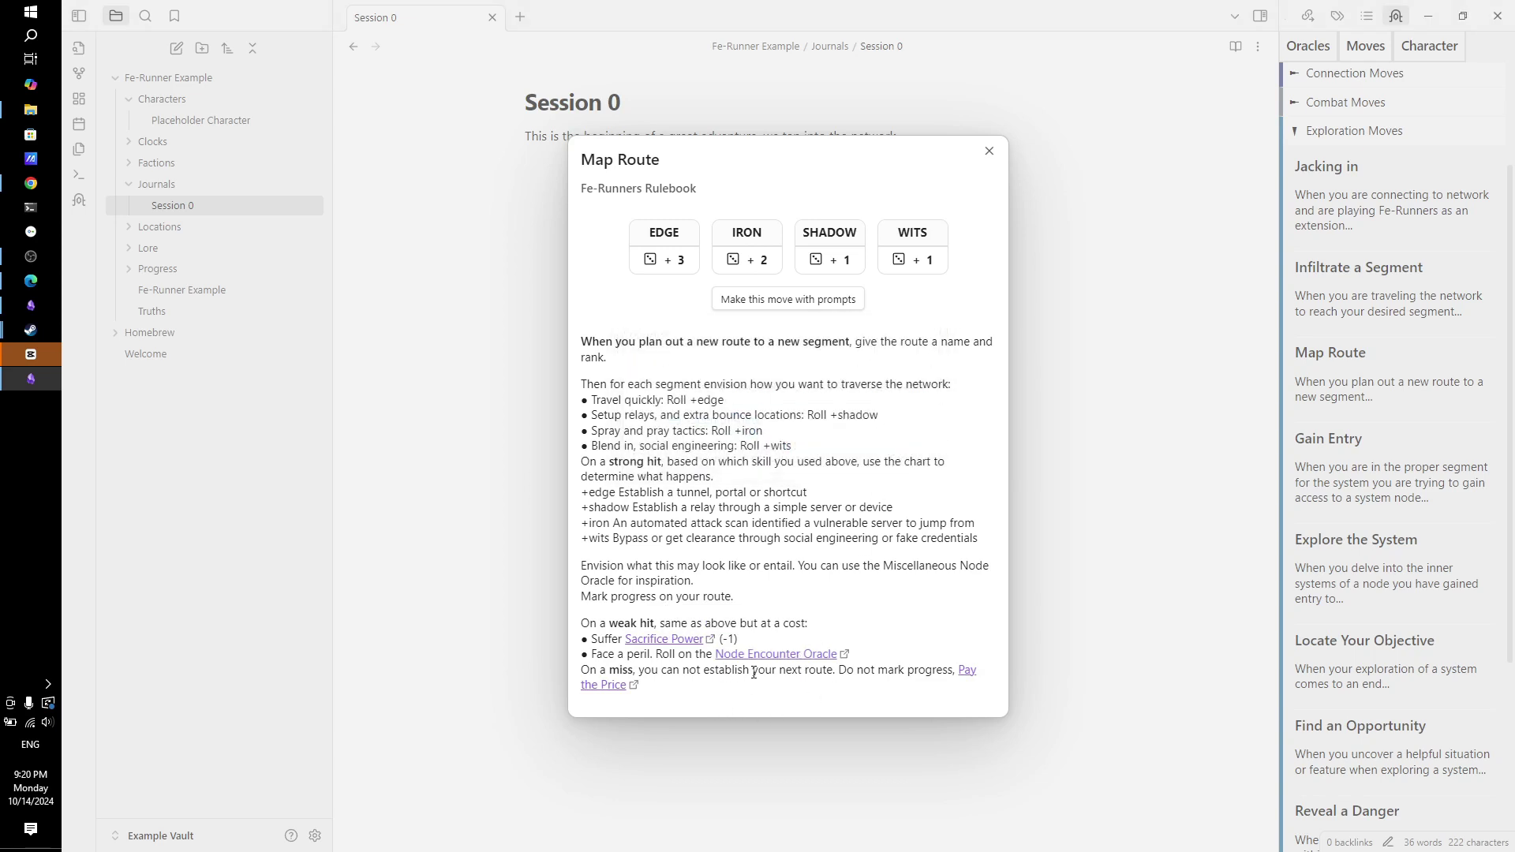
{"action": "left_click", "coordinate": [1302, 65]}
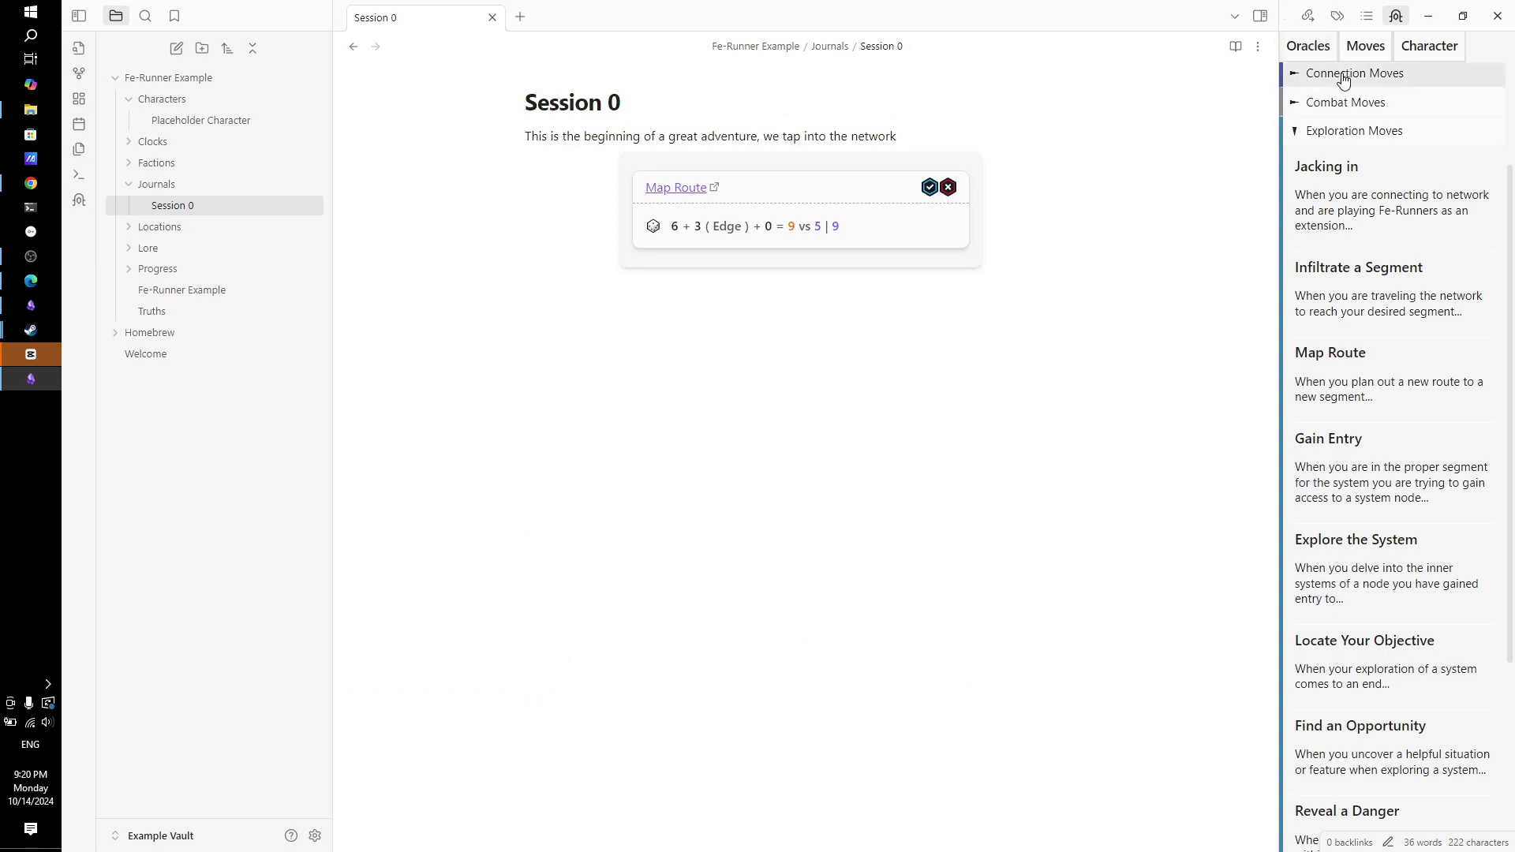
Switch the sidebar to the oracles and add the line "We connect first node..." below the Map Route roll.
{"action": "left_click", "coordinate": [1308, 48]}
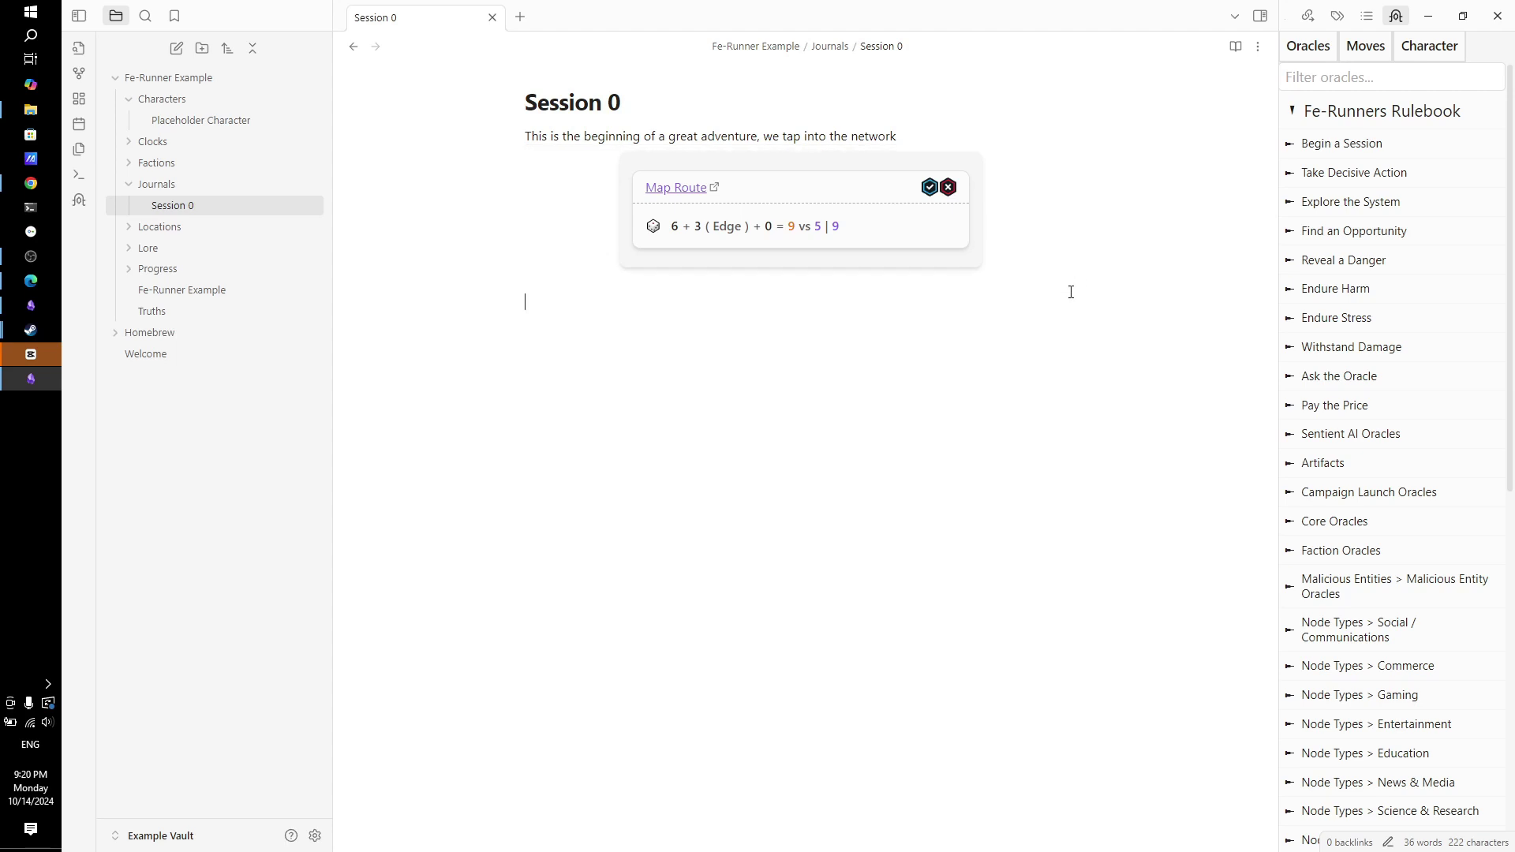
{"action": "type", "text": "We connect first node..."}
{"action": "key", "text": "Return"}
Filter the oracles by "mis", roll the Miscellaneous Node oracle, and insert the current roll into the journal.
{"action": "left_click", "coordinate": [1321, 73]}
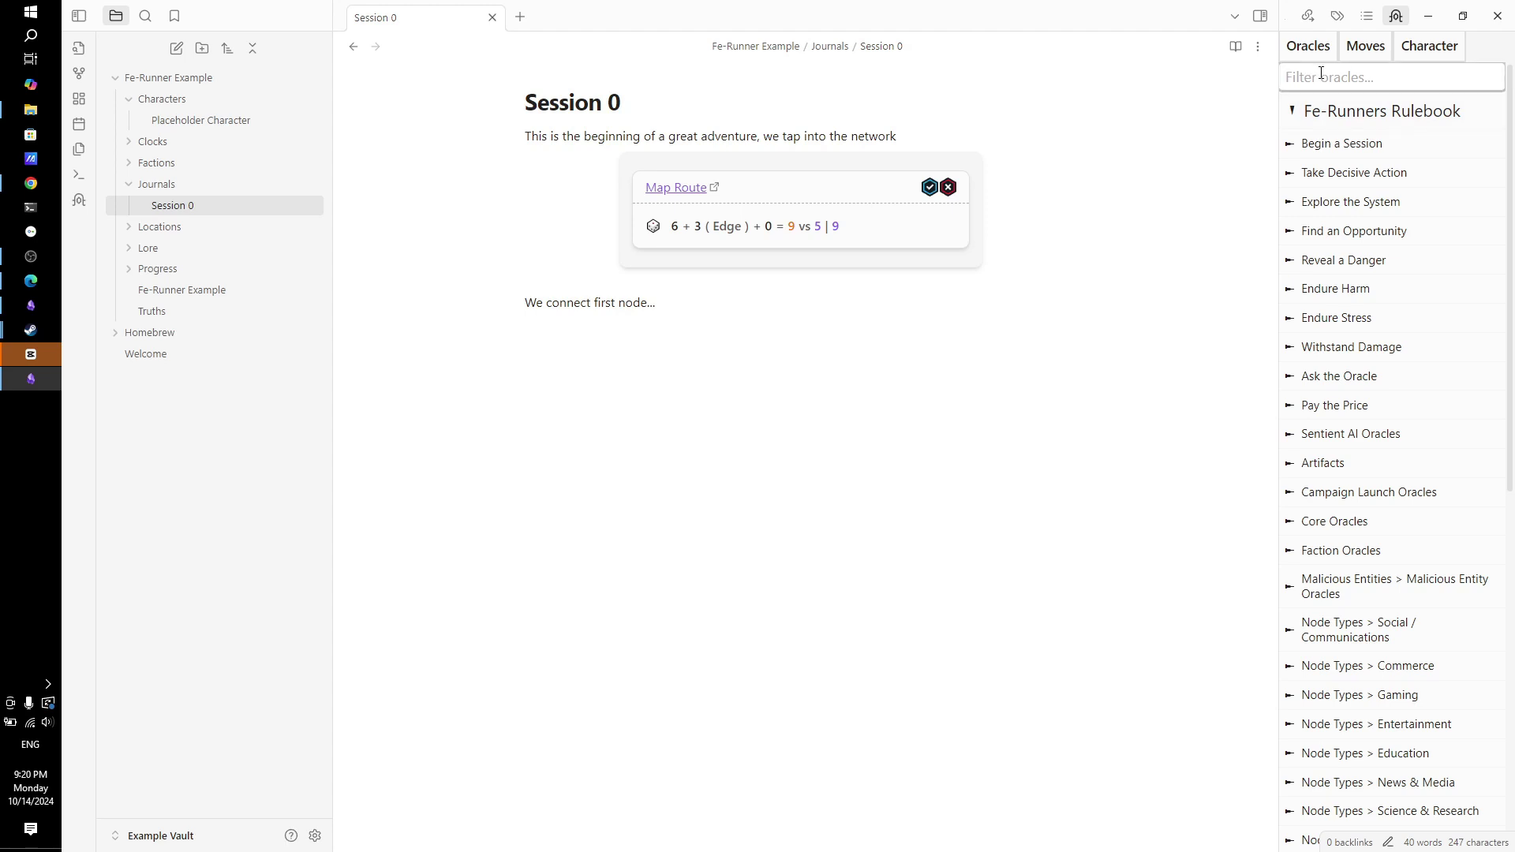
{"action": "type", "text": "mis"}
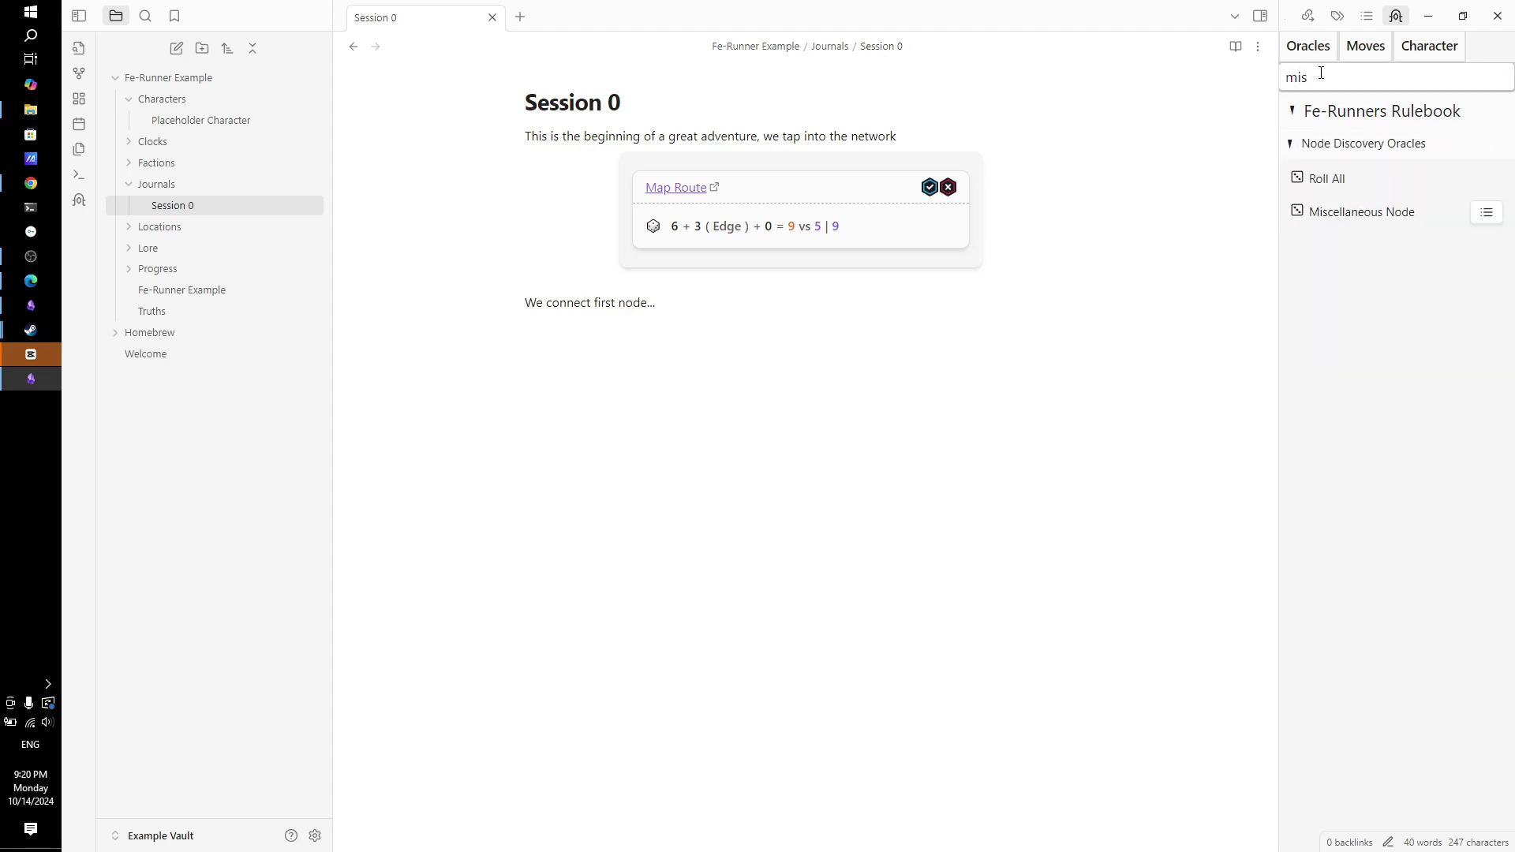
{"action": "left_click", "coordinate": [1298, 213]}
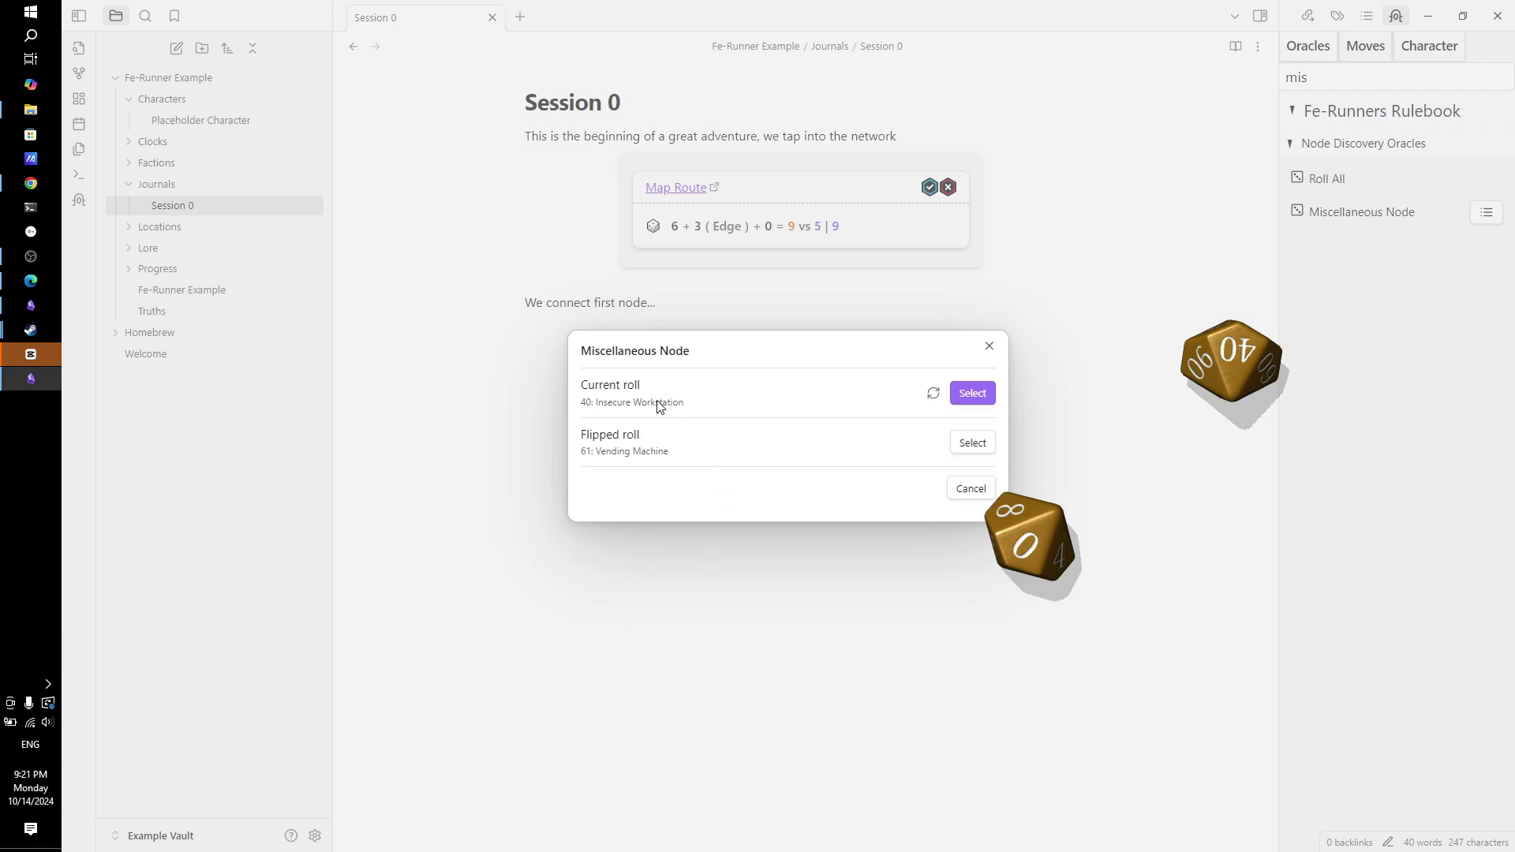
{"action": "left_click", "coordinate": [977, 396]}
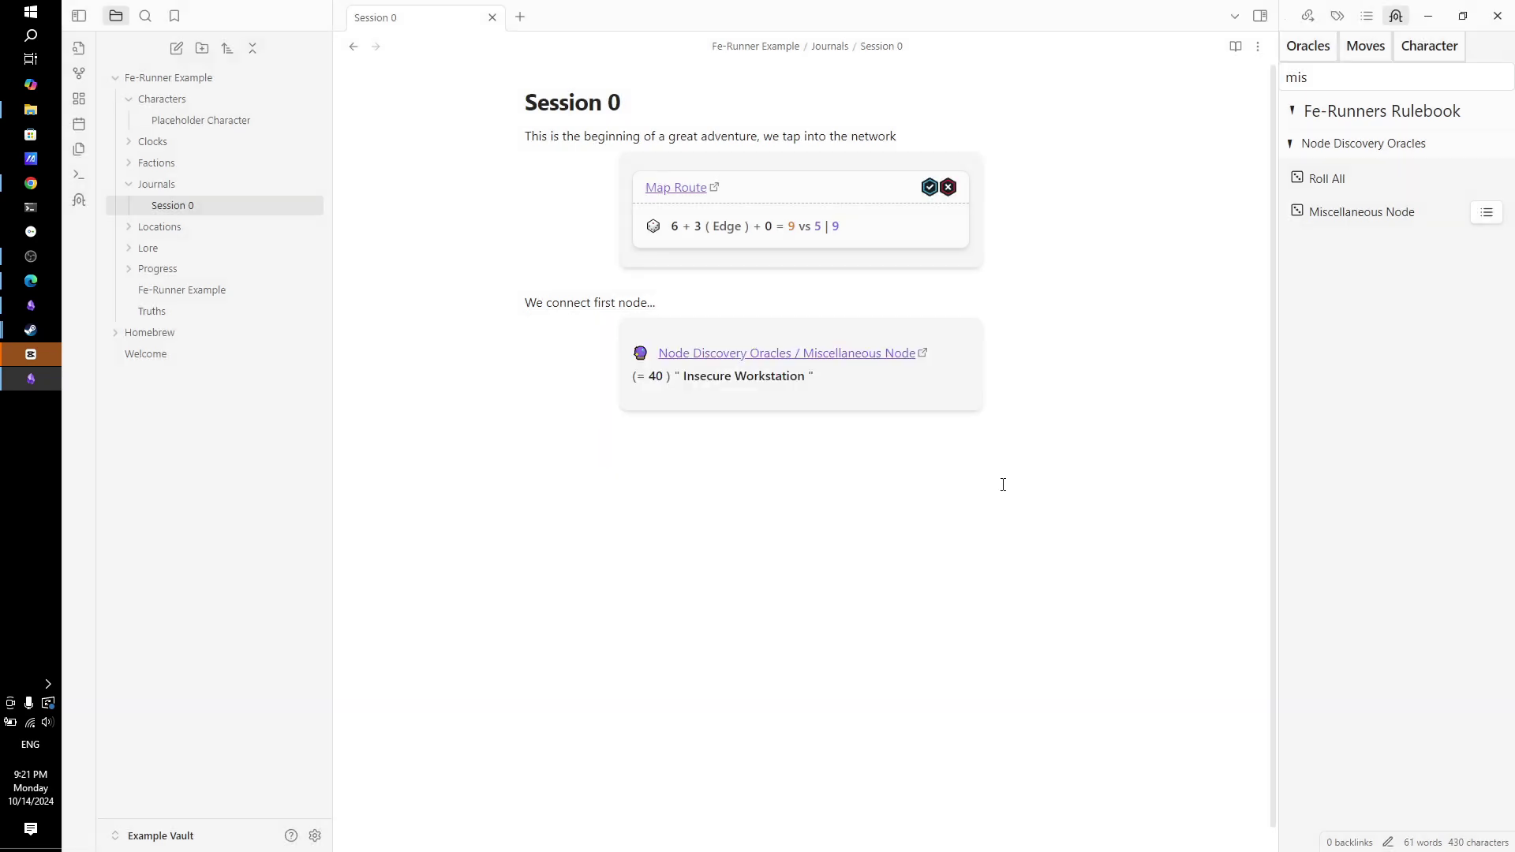